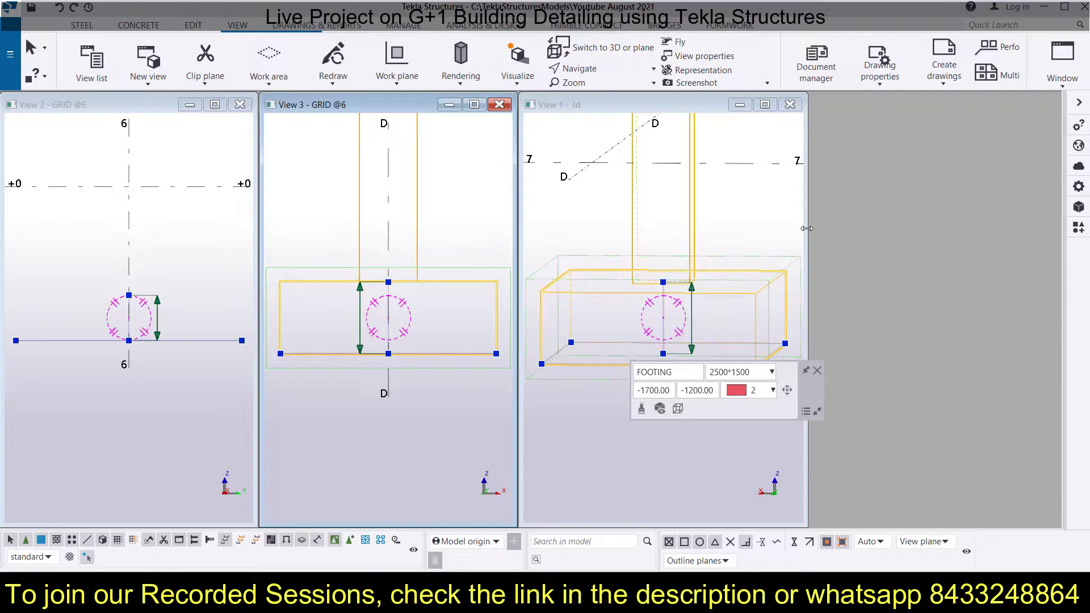
Widen the 3D view window beside the two grid views.
left_click_drag(807, 229, 915, 228)
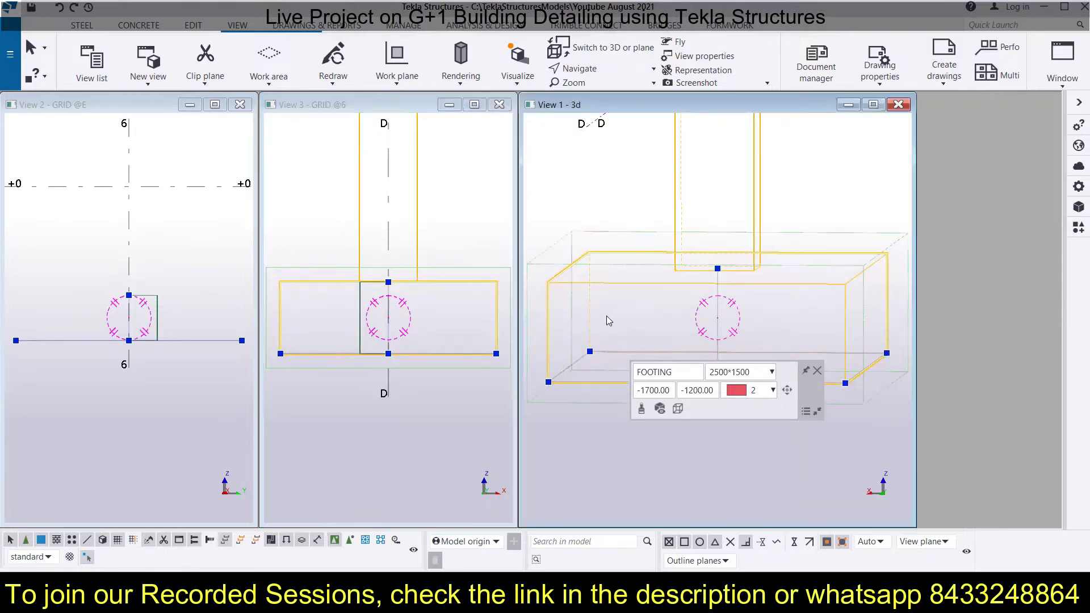
left_click(152, 27)
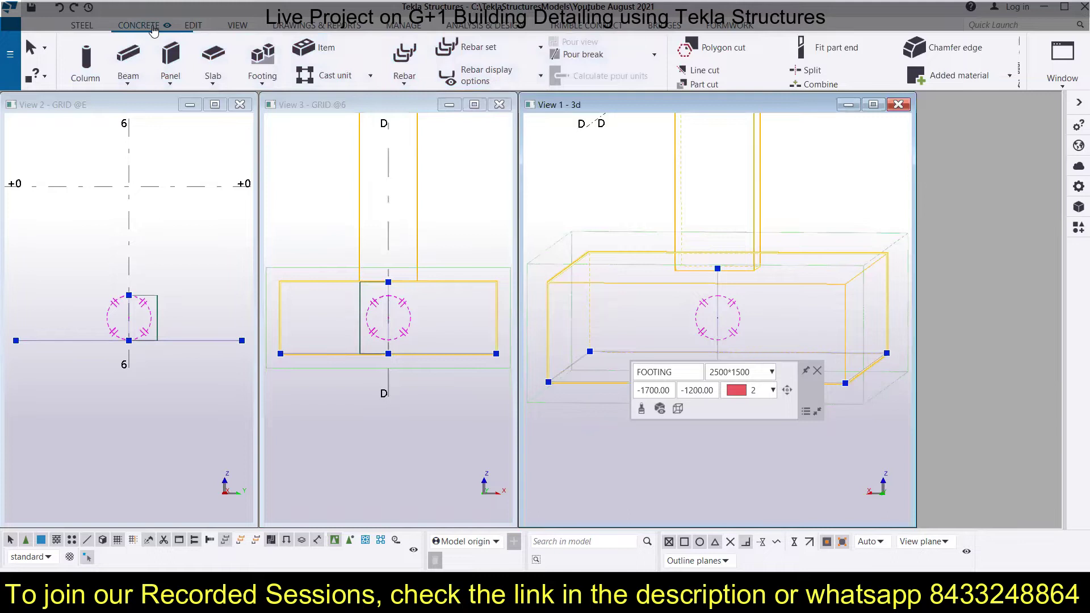
left_click(404, 86)
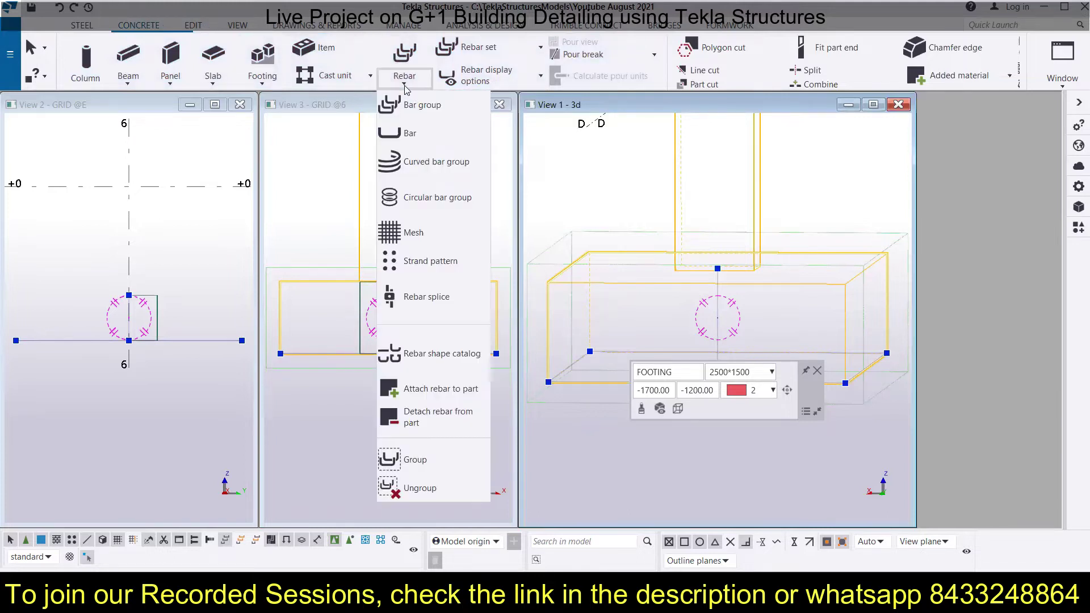
left_click(540, 49)
left_click(541, 49)
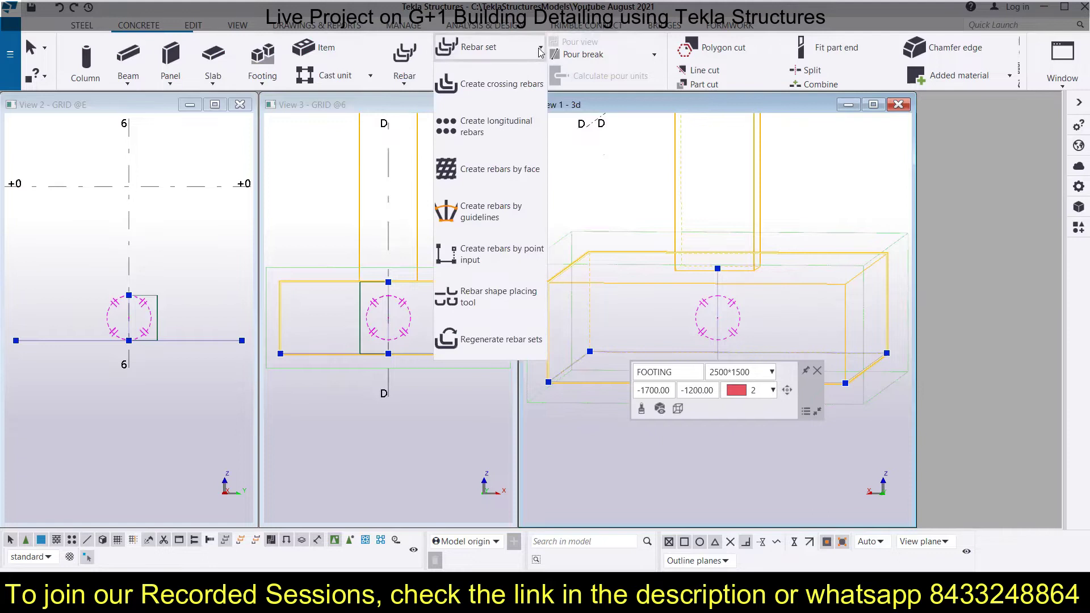
left_click(400, 83)
left_click(400, 82)
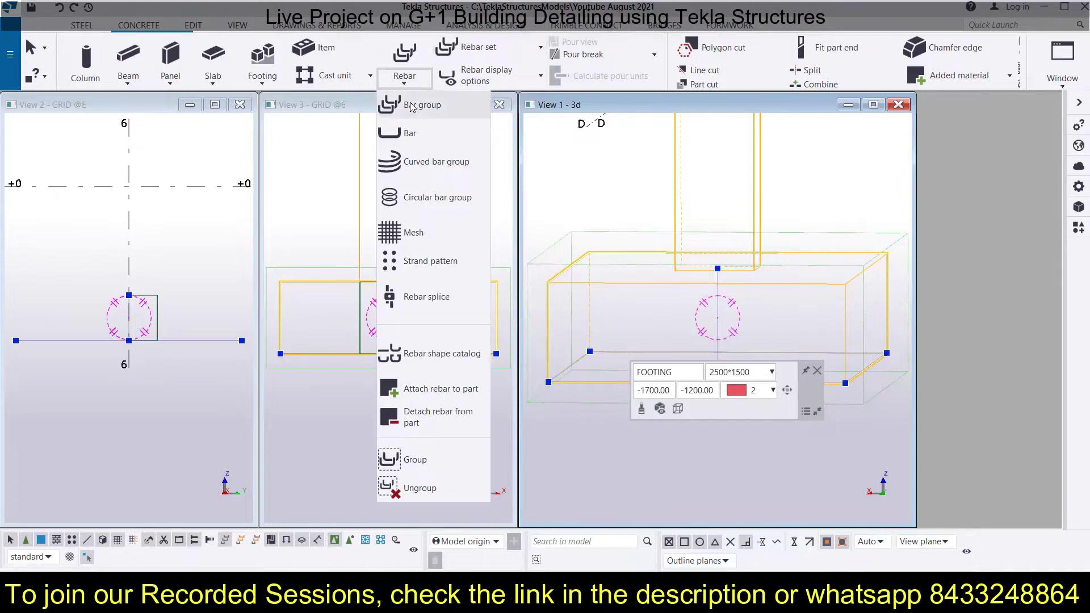
left_click(412, 108)
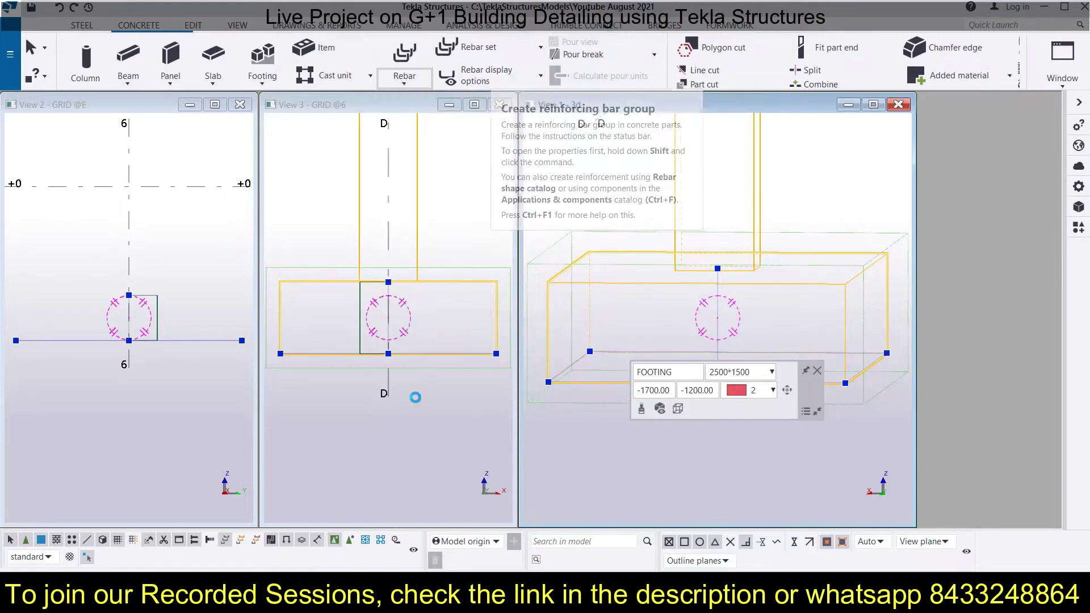
left_click(279, 312)
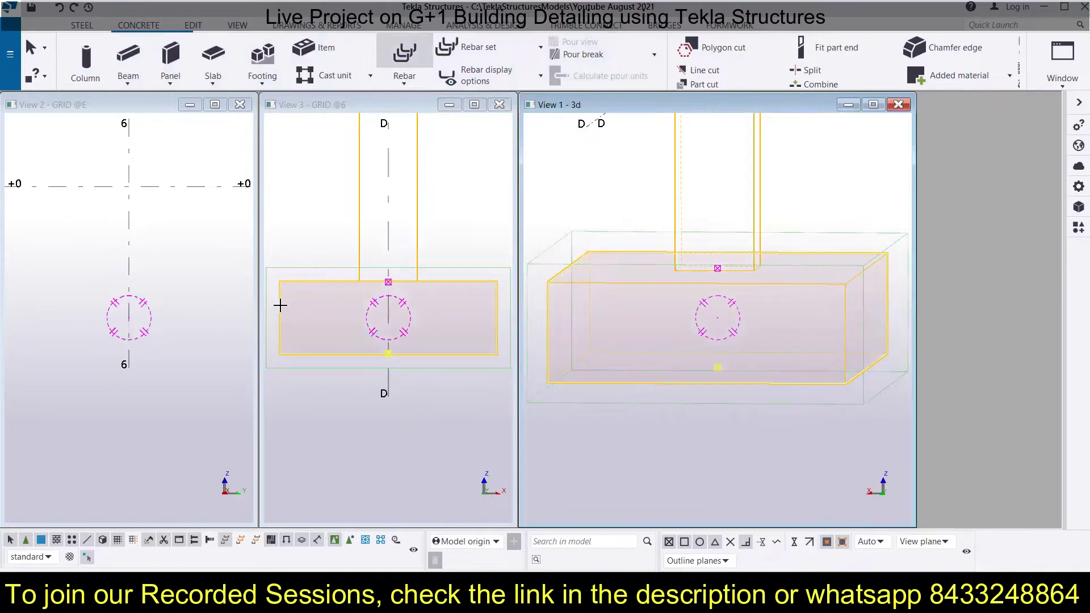
left_click(315, 347)
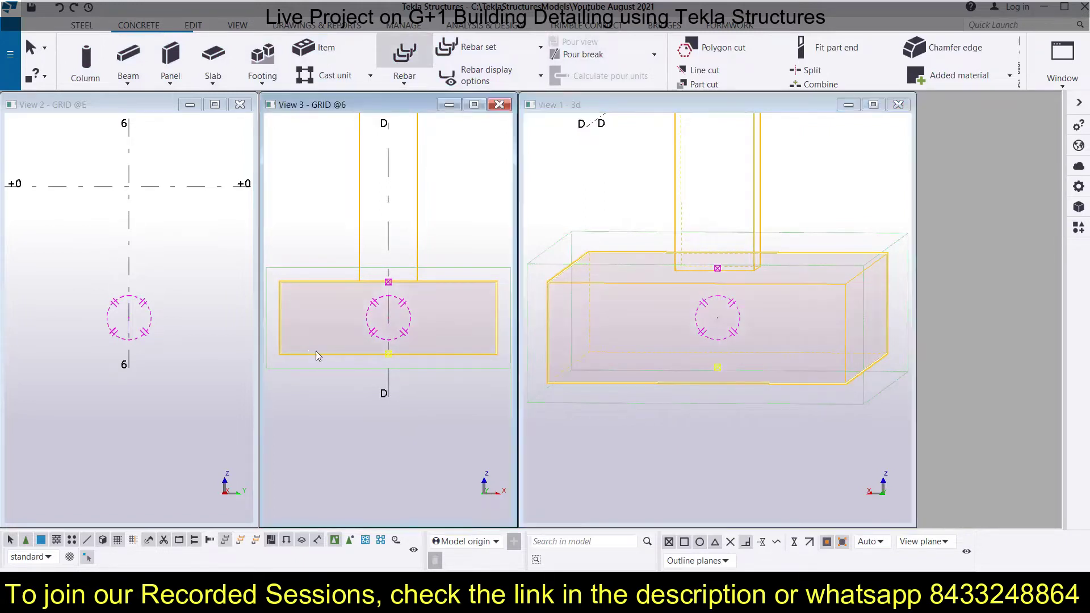
left_click(280, 311)
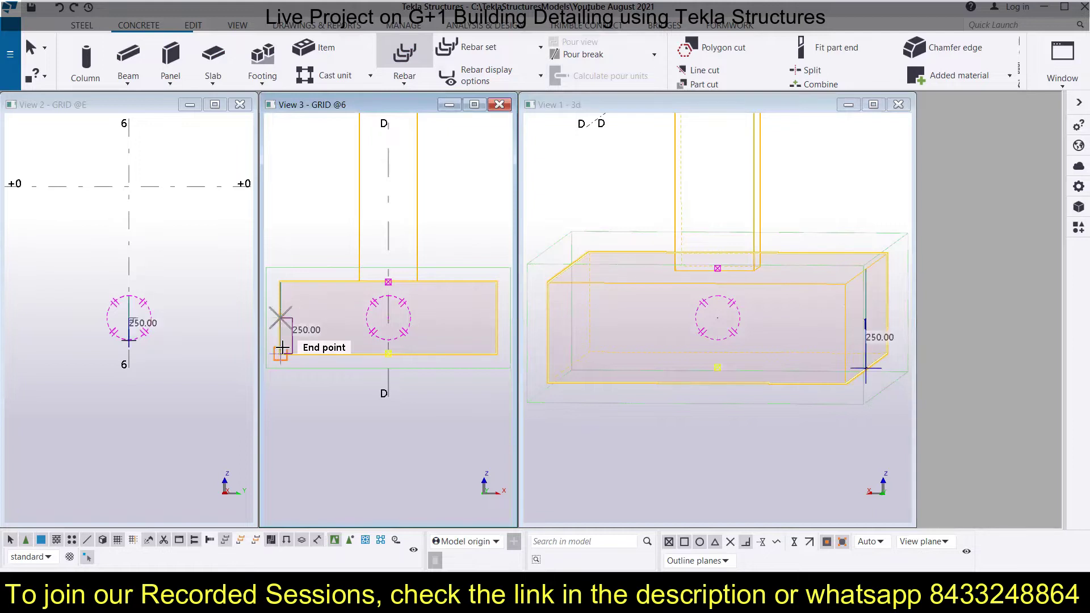
left_click(280, 352)
left_click(496, 353)
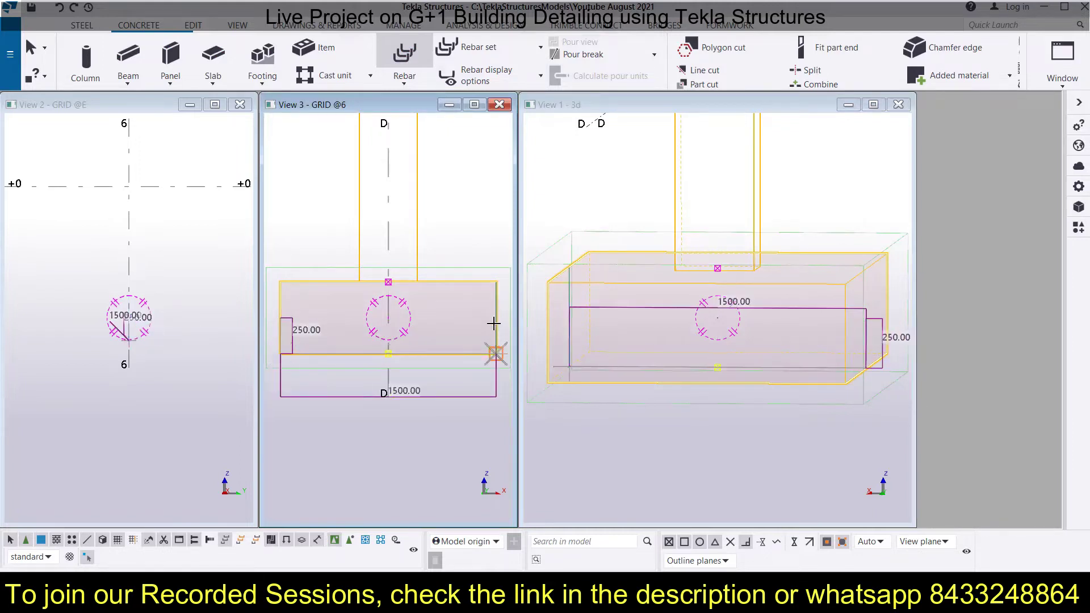
left_click(493, 320)
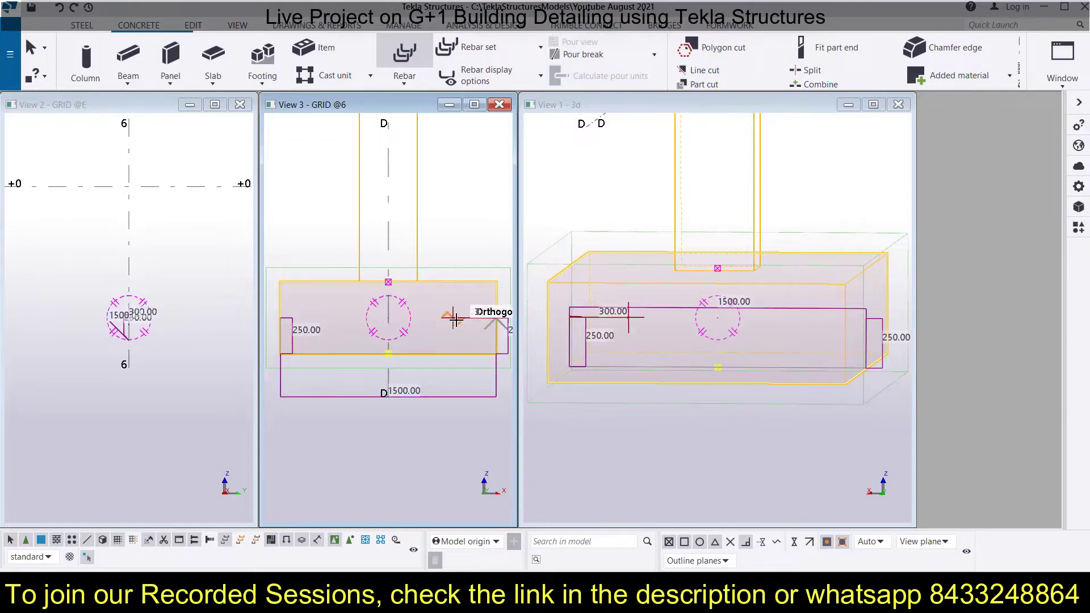
key("Escape")
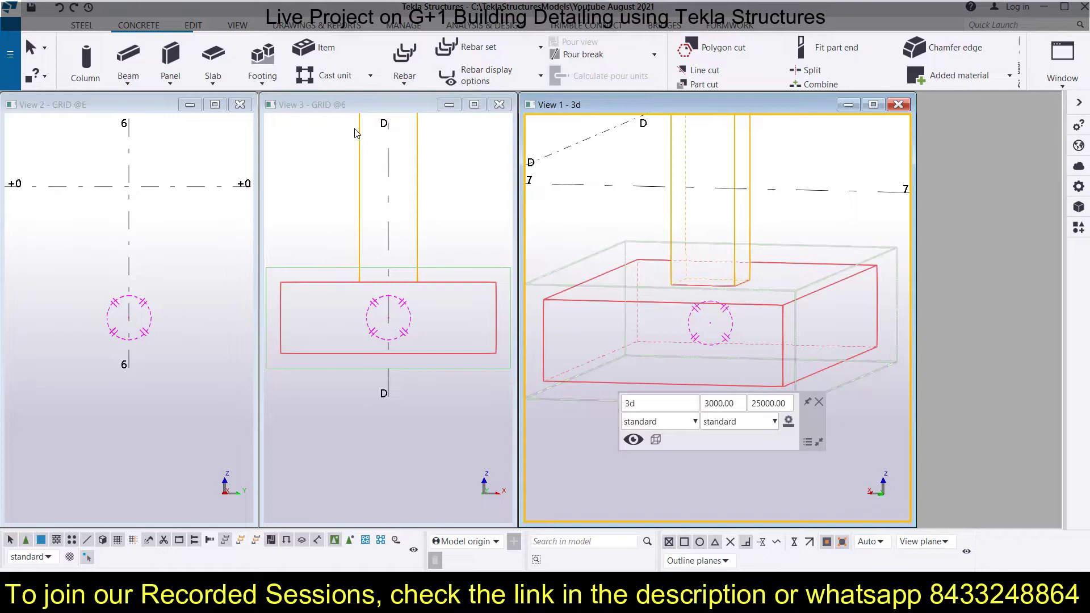
Create a U-shaped bar group in the footing with 250 mm legs and a 1500 mm bottom run, distributed along its 2500 mm bottom edge.
left_click(404, 71)
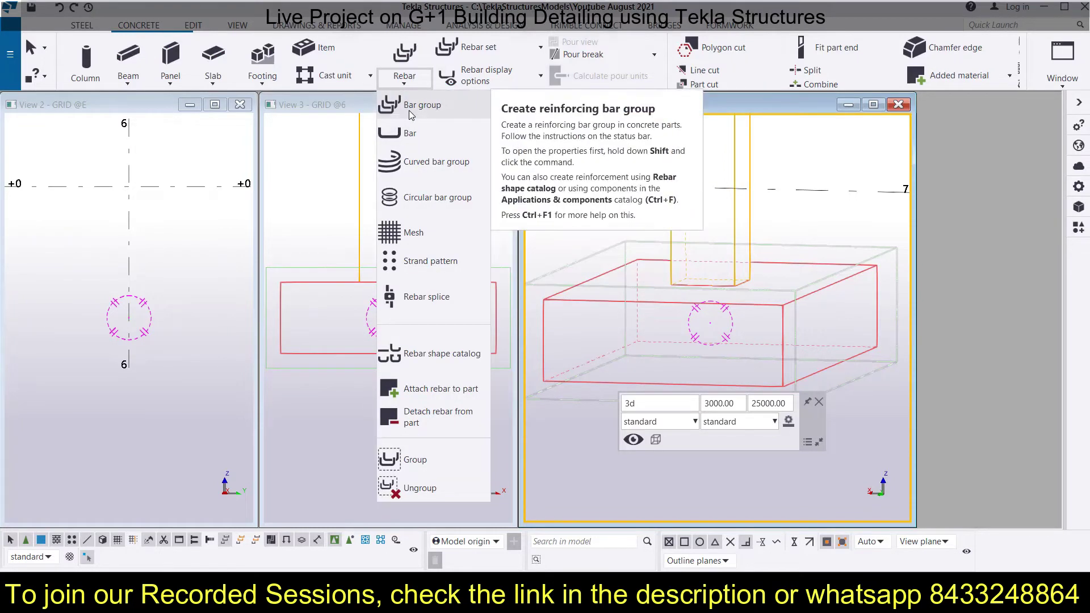
left_click(409, 106)
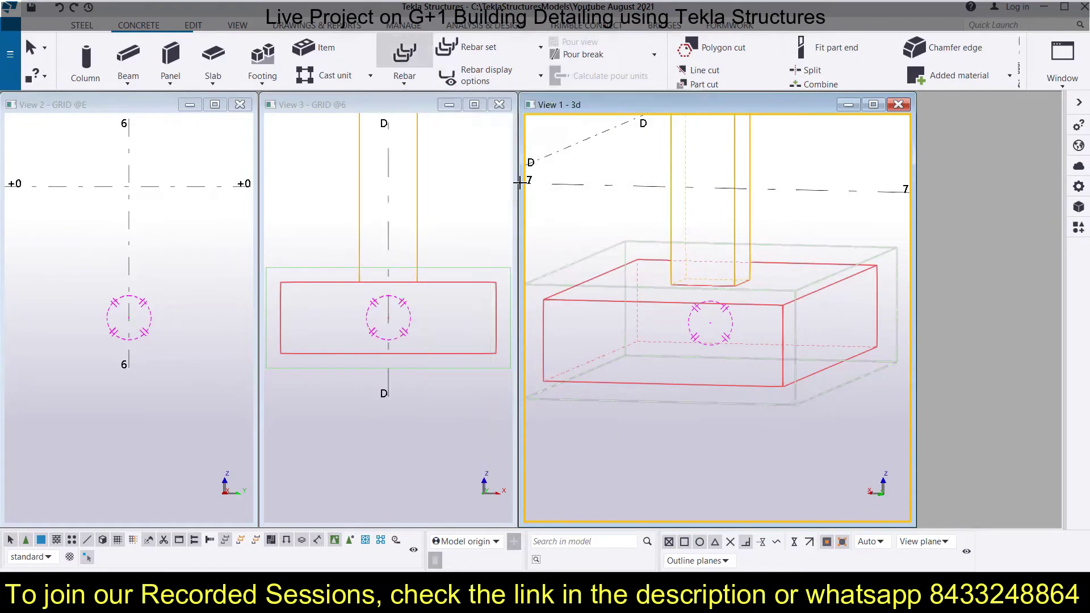
left_click(568, 381)
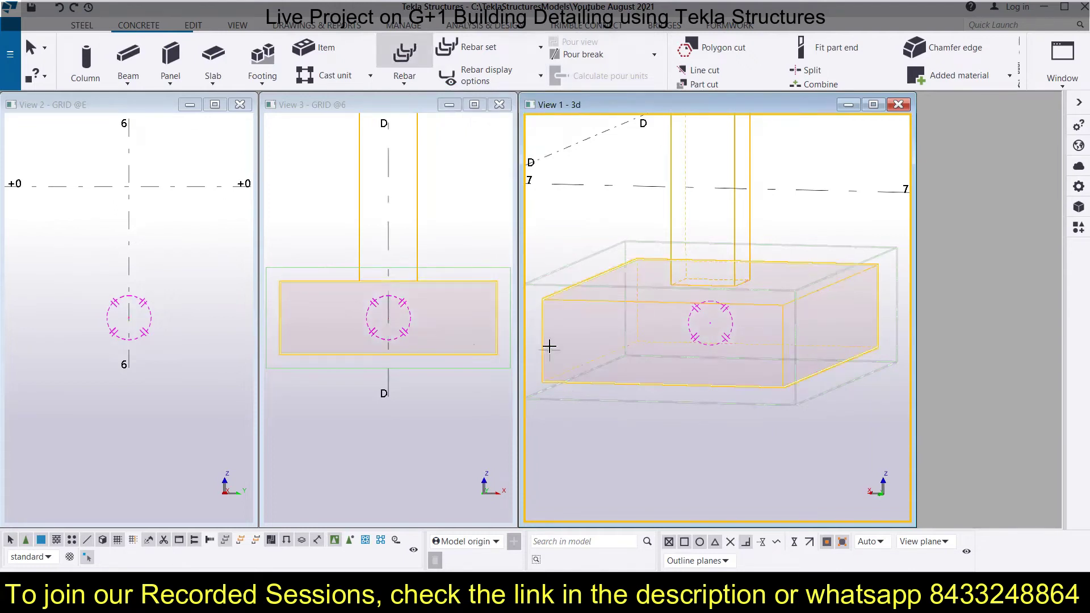
left_click(543, 380)
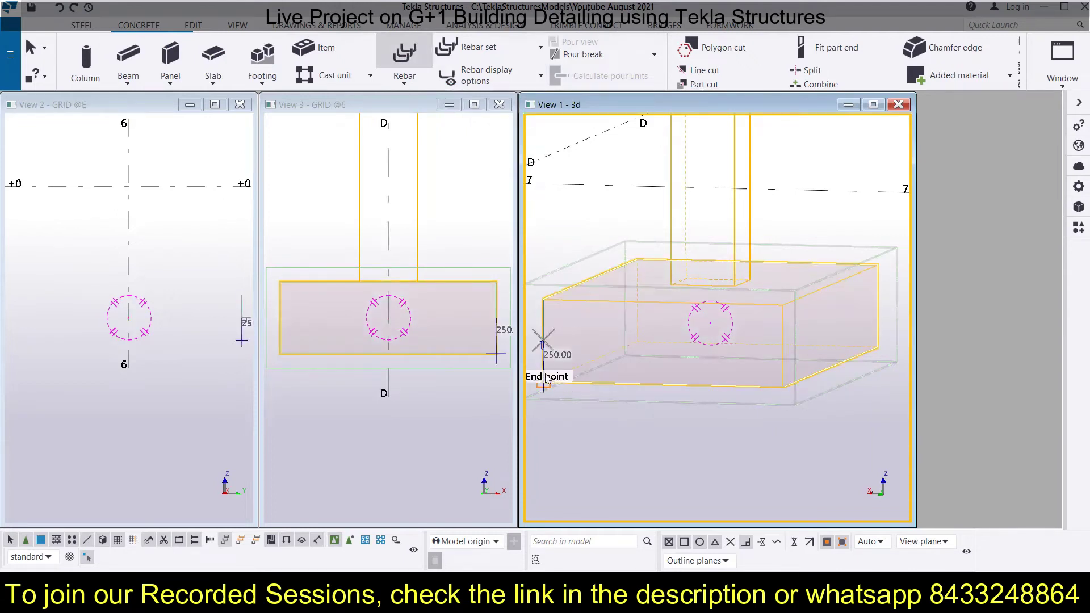
left_click(782, 388)
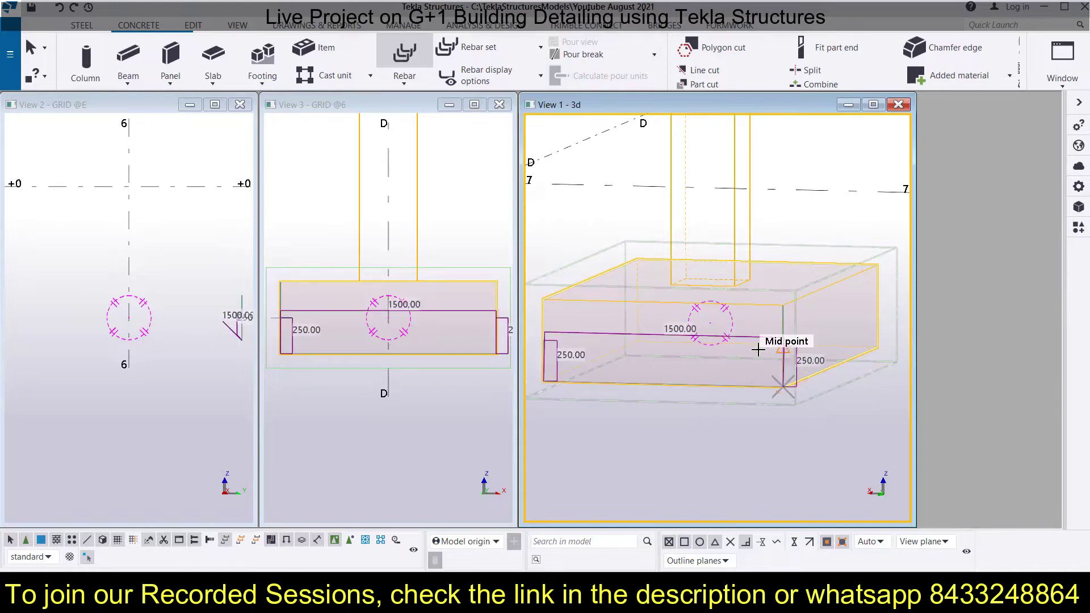
left_click(783, 347)
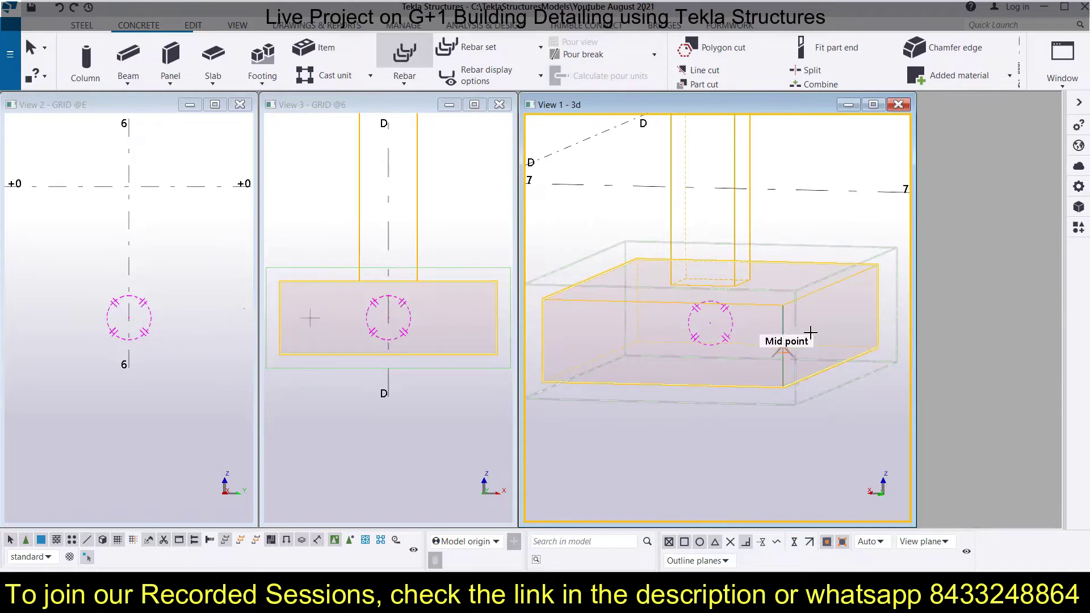
left_click(792, 386)
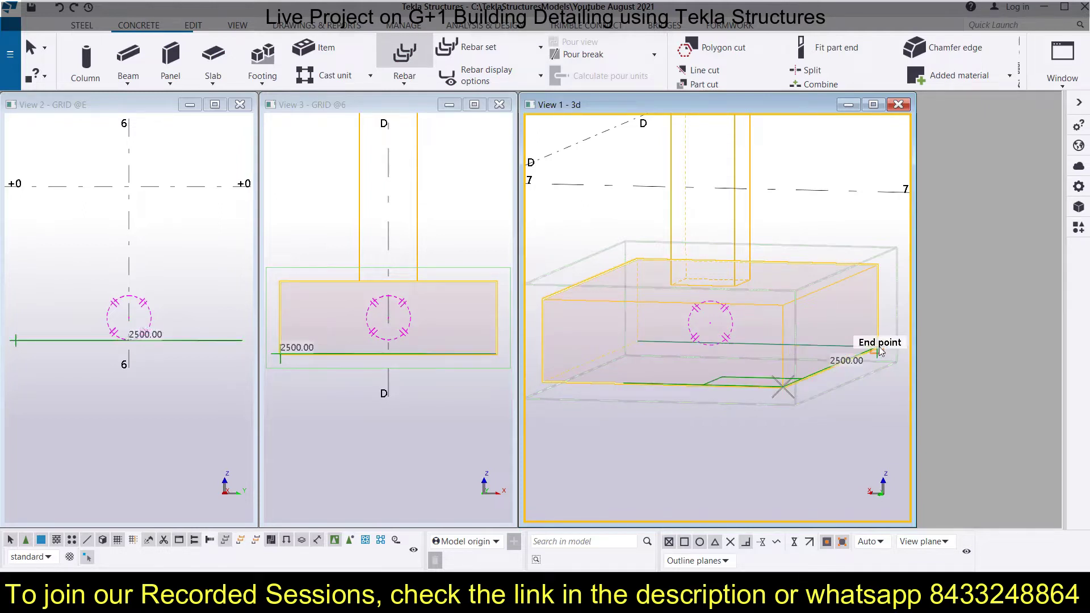
left_click(878, 350)
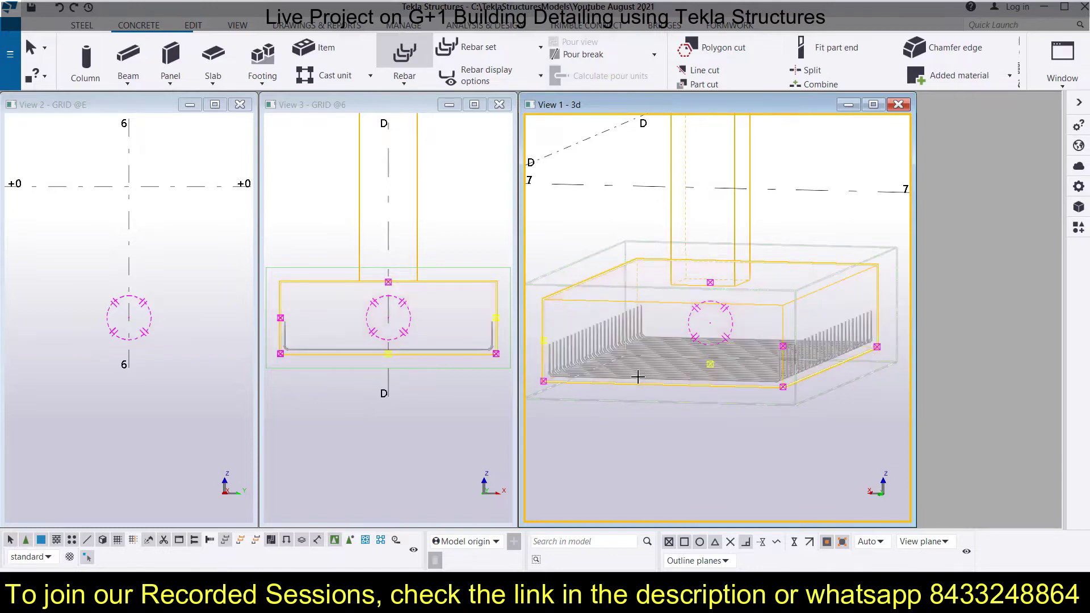
Maximize the 3D view and open the properties of the footing's new bar group.
scroll(108, 271, "down", 4)
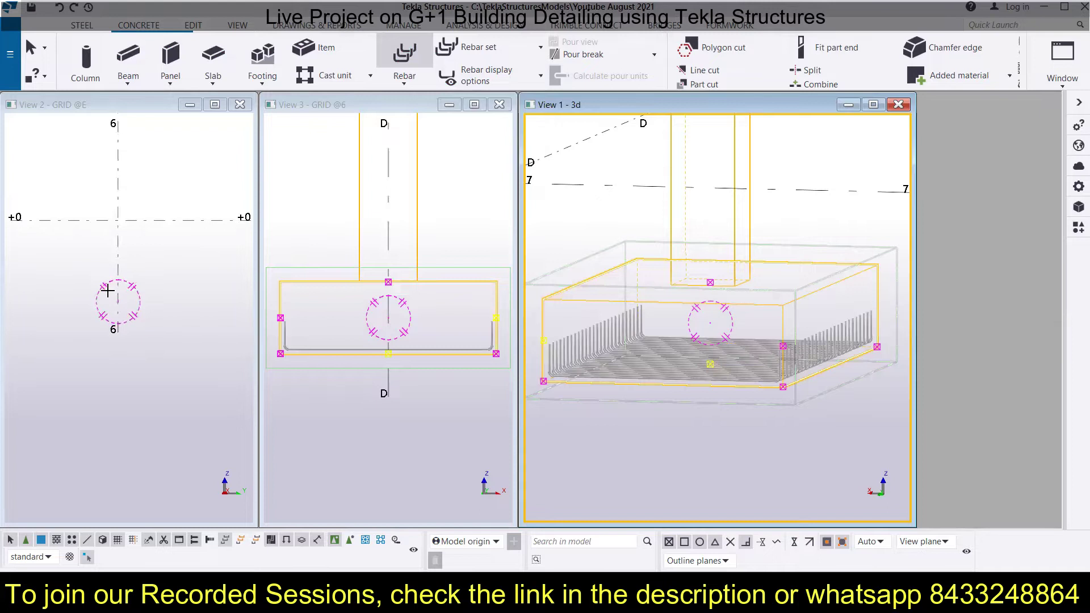
scroll(700, 316, "up", 6)
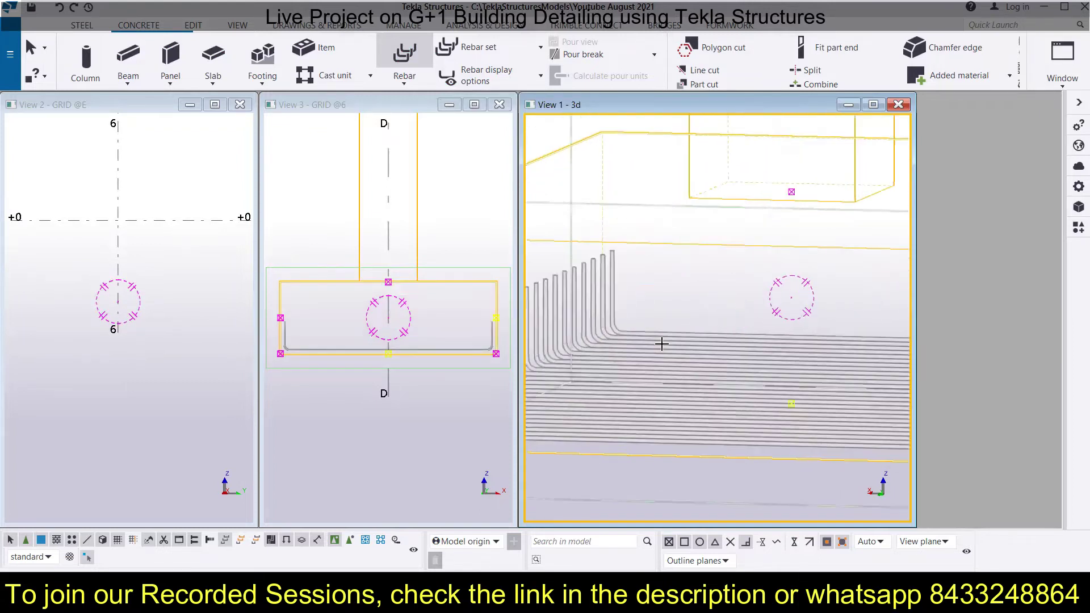
scroll(684, 335, "down", 3)
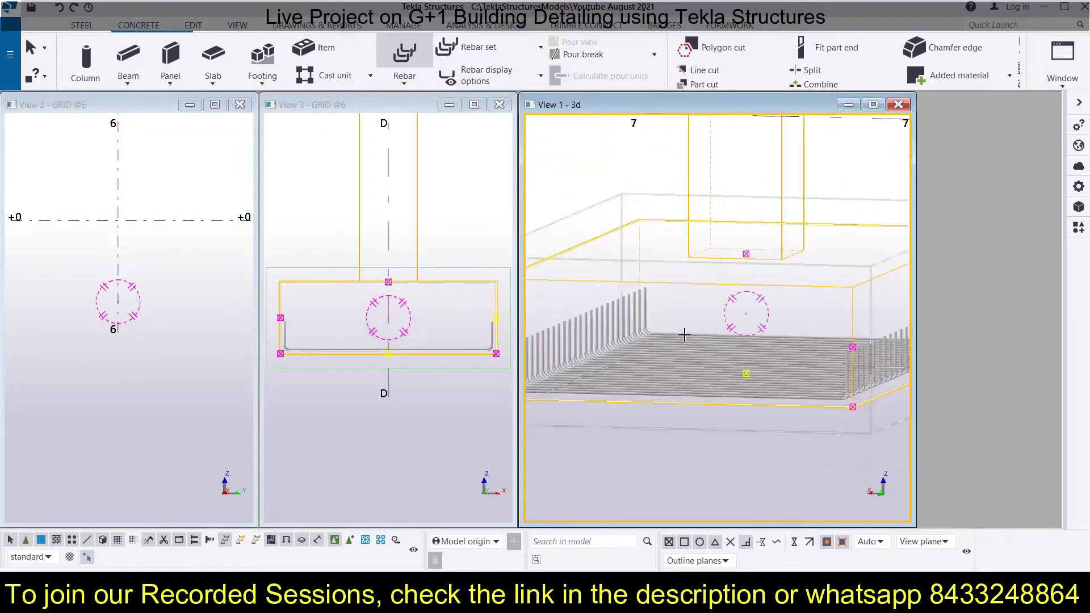
left_click(873, 106)
scroll(422, 324, "up", 2)
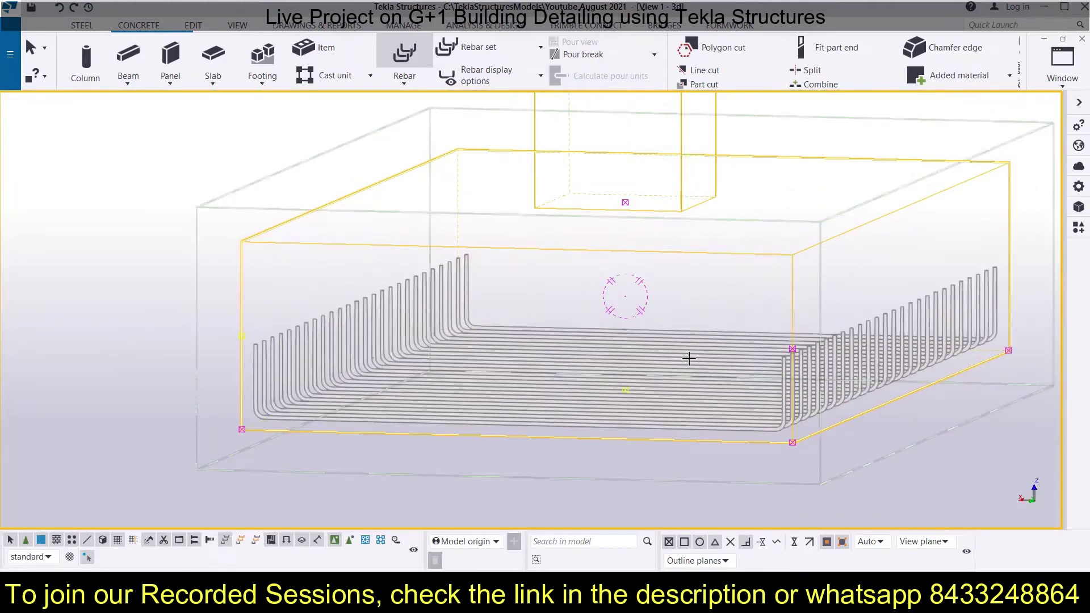
left_click(454, 372)
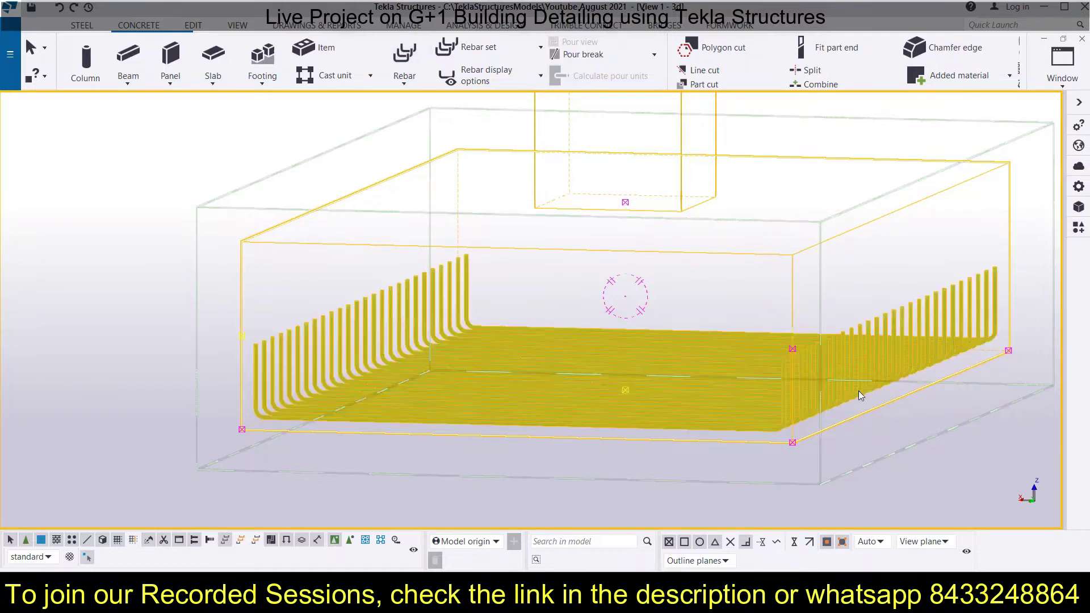
double_click(859, 390)
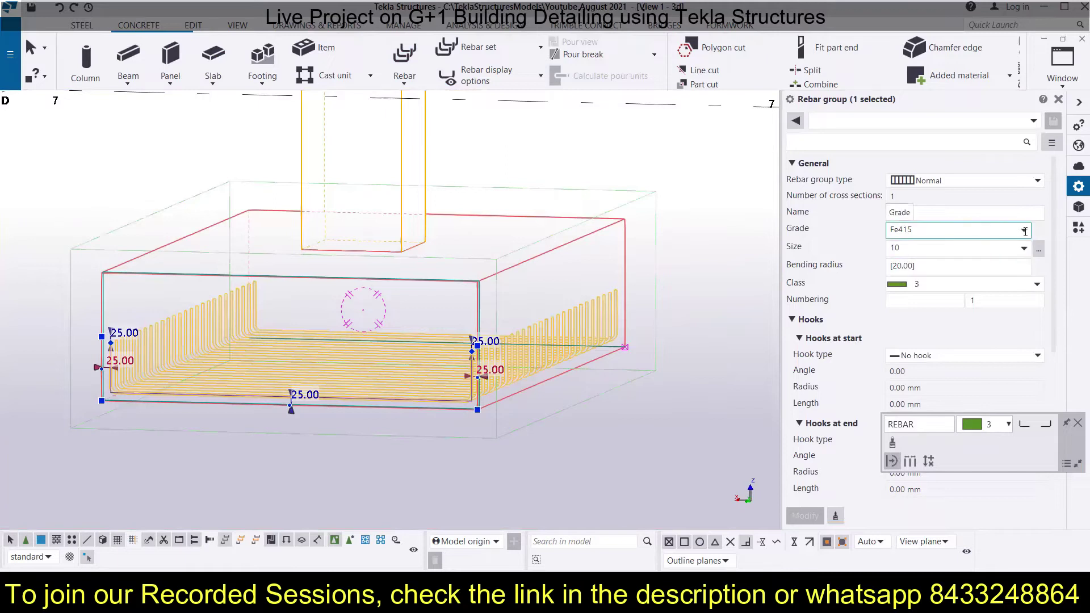
Change the footing bar group's type to Tapered and apply it.
left_click(979, 185)
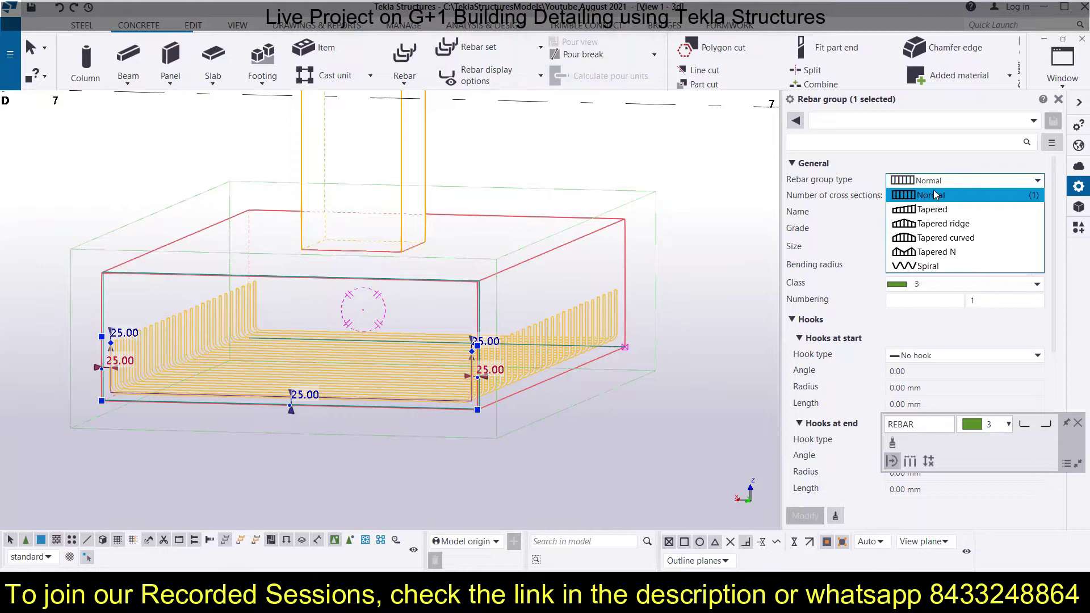
left_click(932, 209)
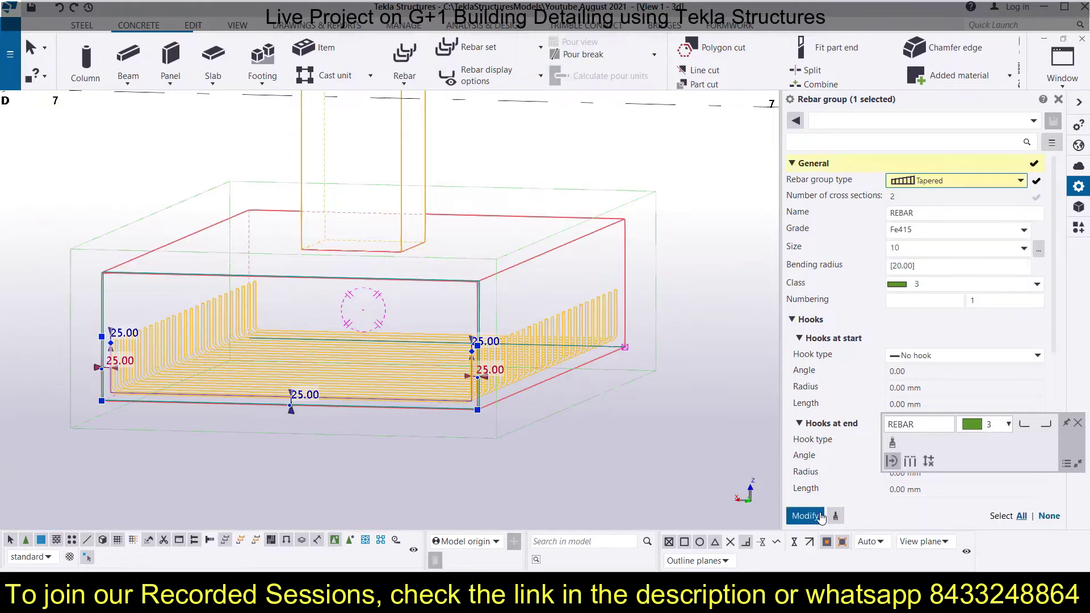
left_click(806, 517)
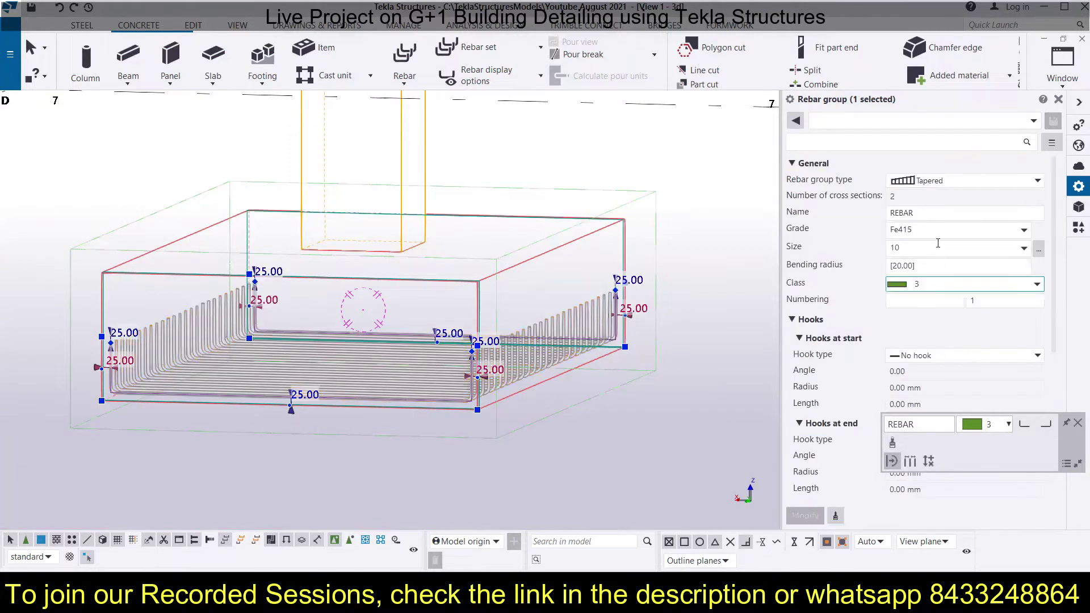
Switch the footing bar group's type to Tapered ridge and apply it.
left_click(949, 182)
left_click(947, 182)
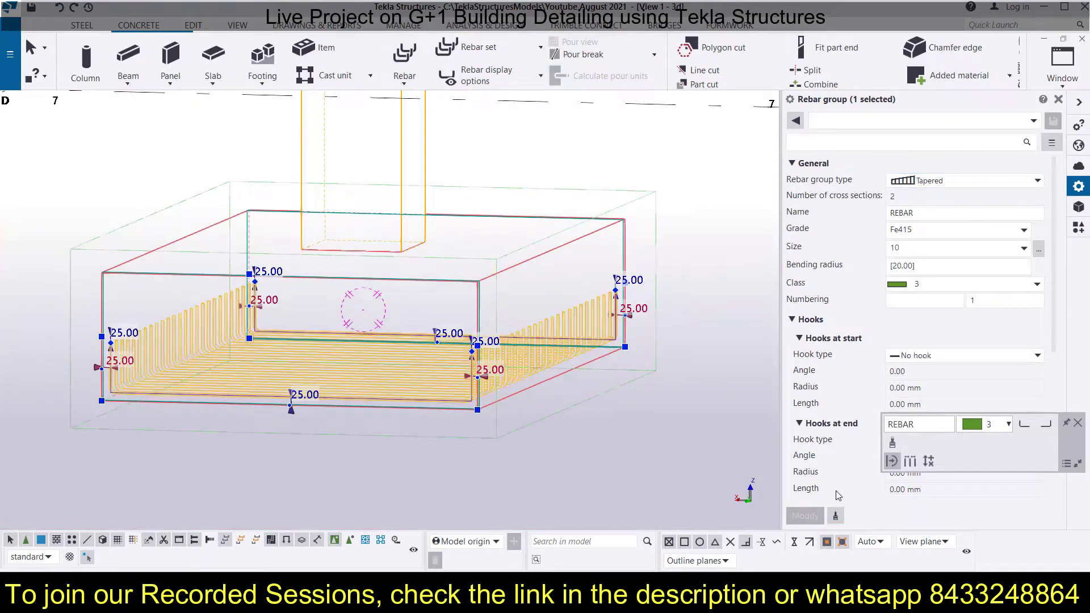
left_click(940, 181)
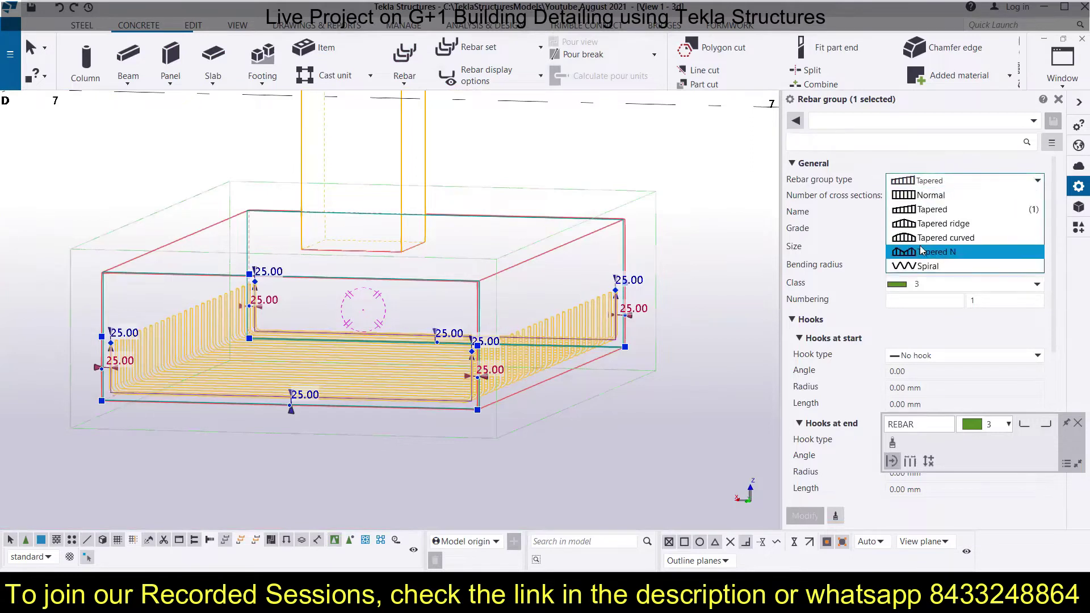
left_click(937, 224)
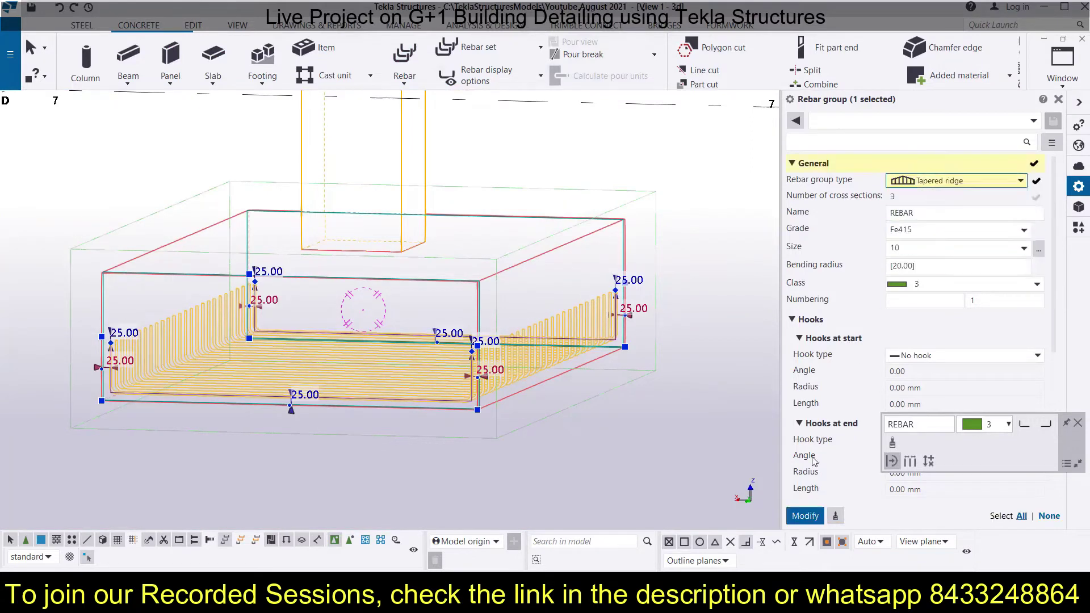
left_click(810, 517)
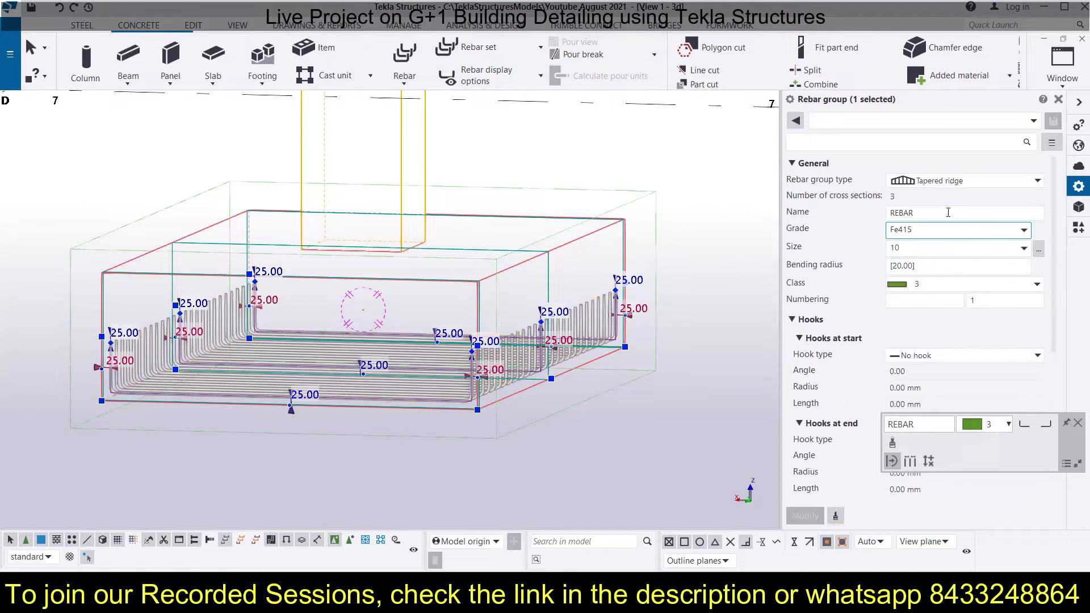
Change the footing bar group's type to Normal and apply it.
left_click(943, 182)
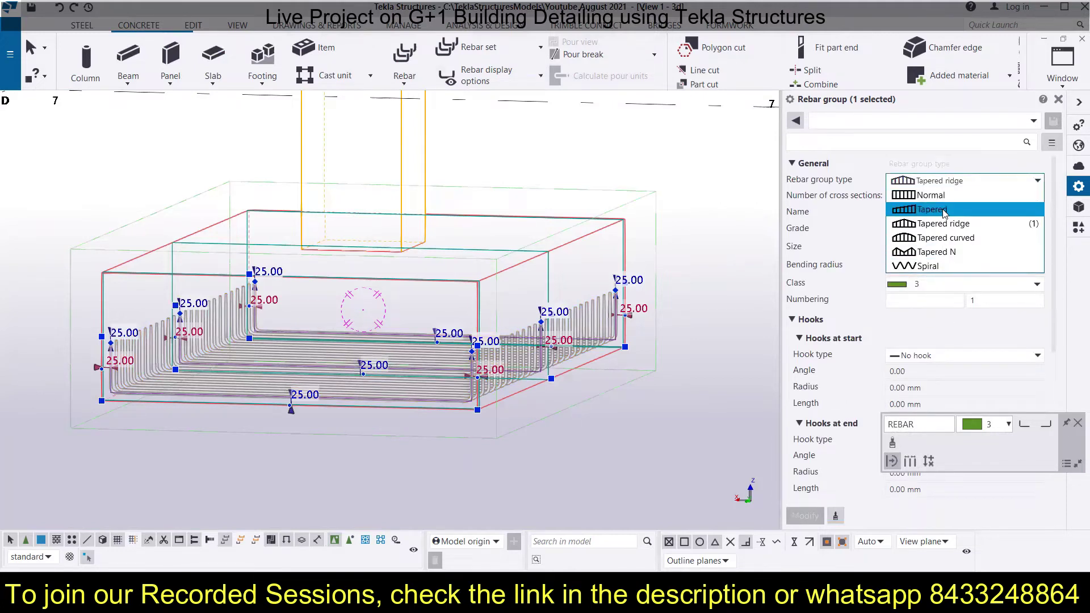
left_click(930, 195)
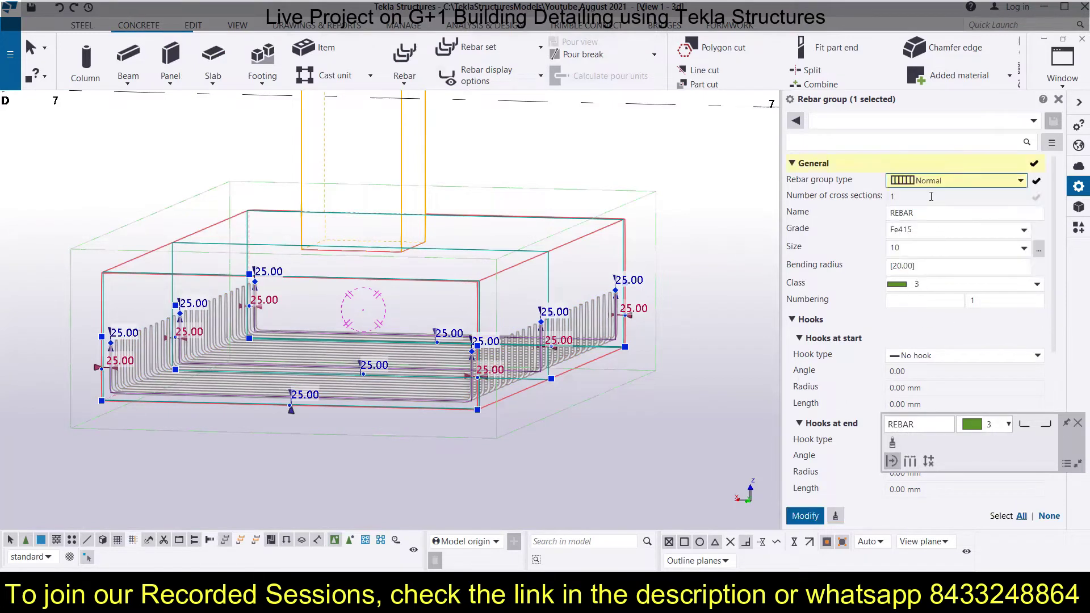
left_click(806, 516)
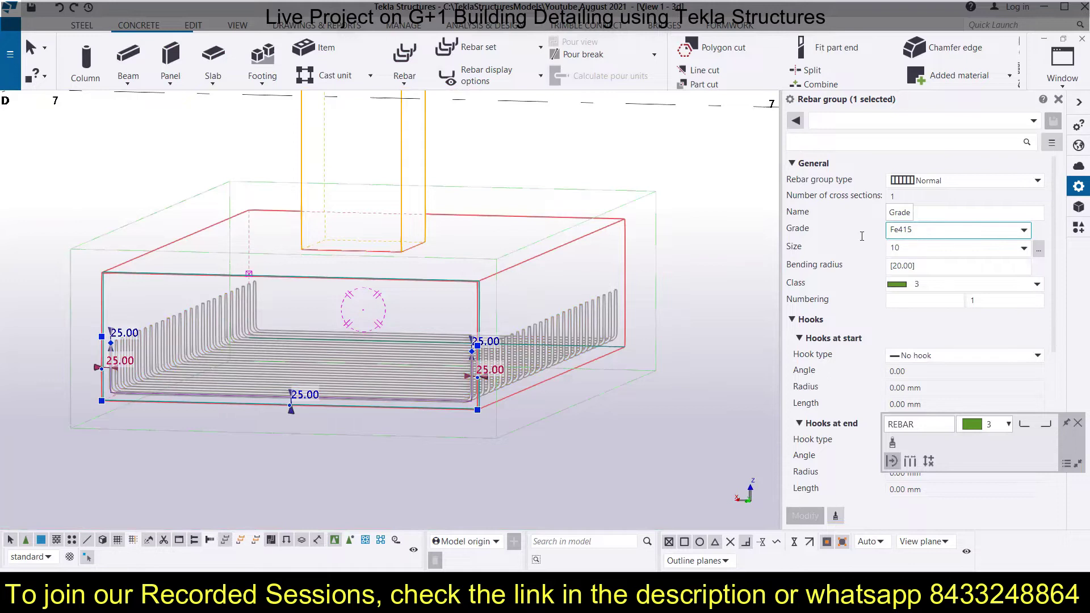
Set the footing bar group's grade to Fe500, size to 20 and bending radius to [40.00], applying the changes.
left_click(891, 229)
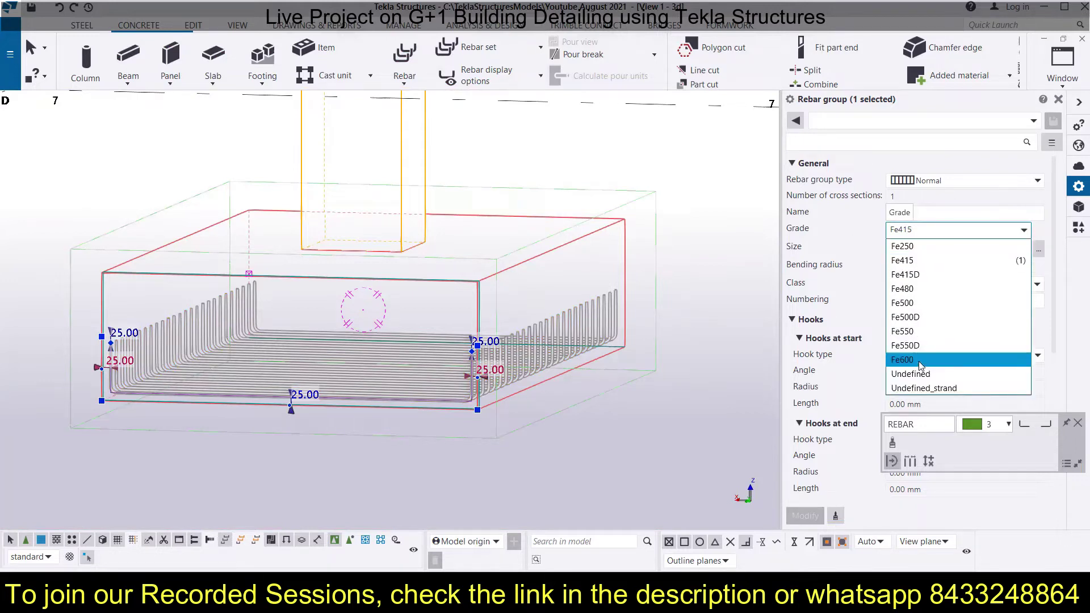
left_click(910, 304)
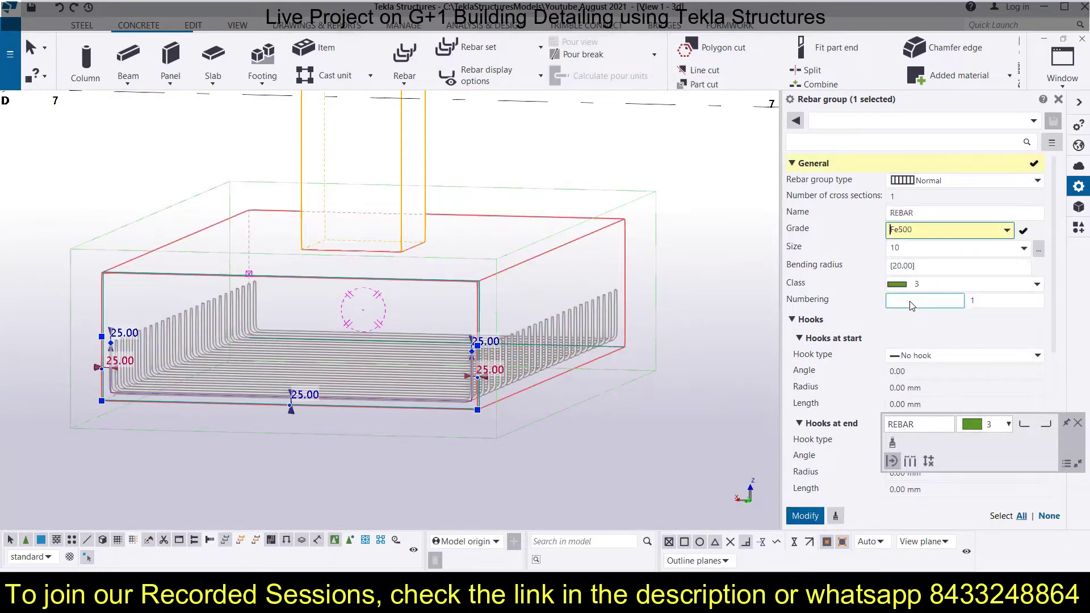
left_click(1025, 248)
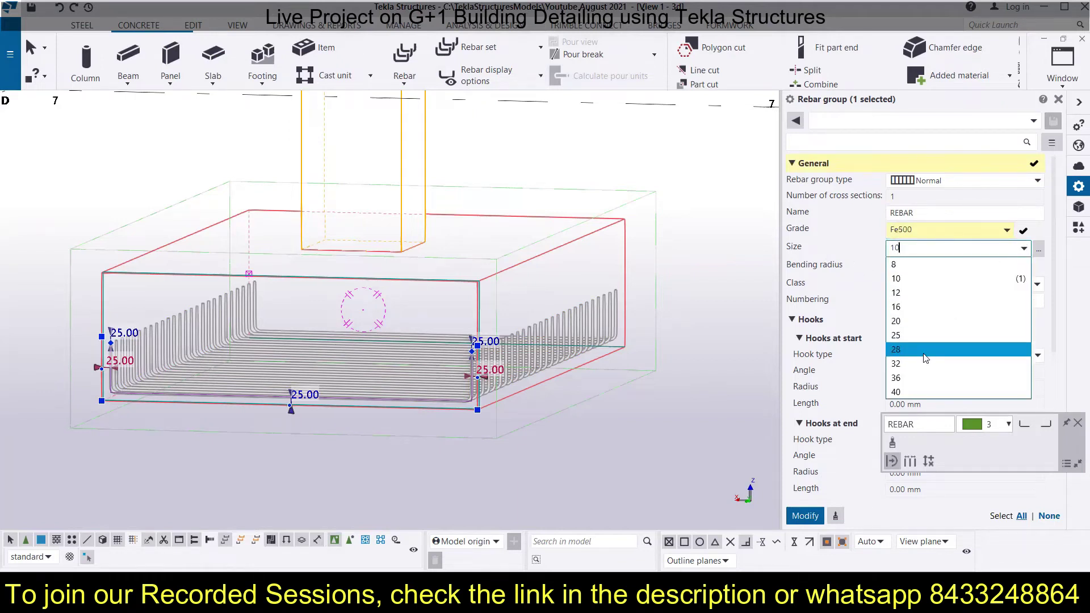
left_click(912, 321)
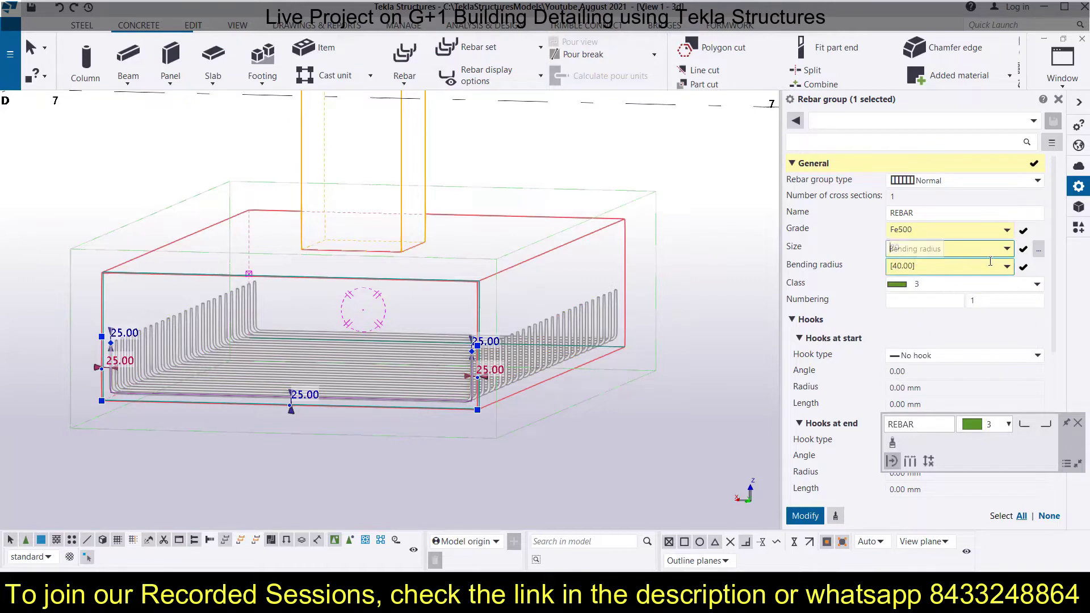
left_click(1006, 267)
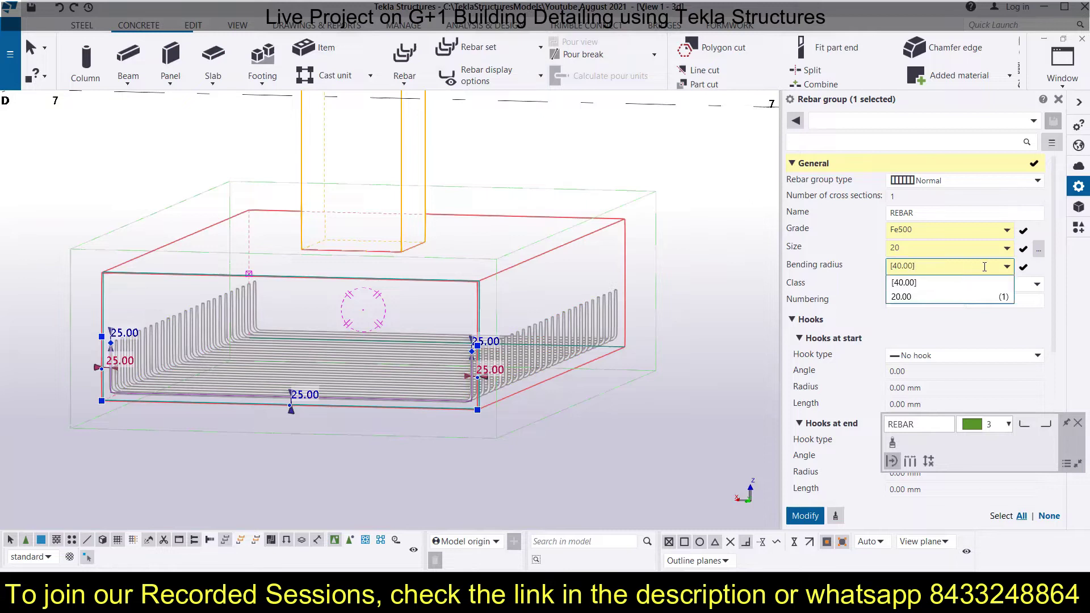
left_click(908, 282)
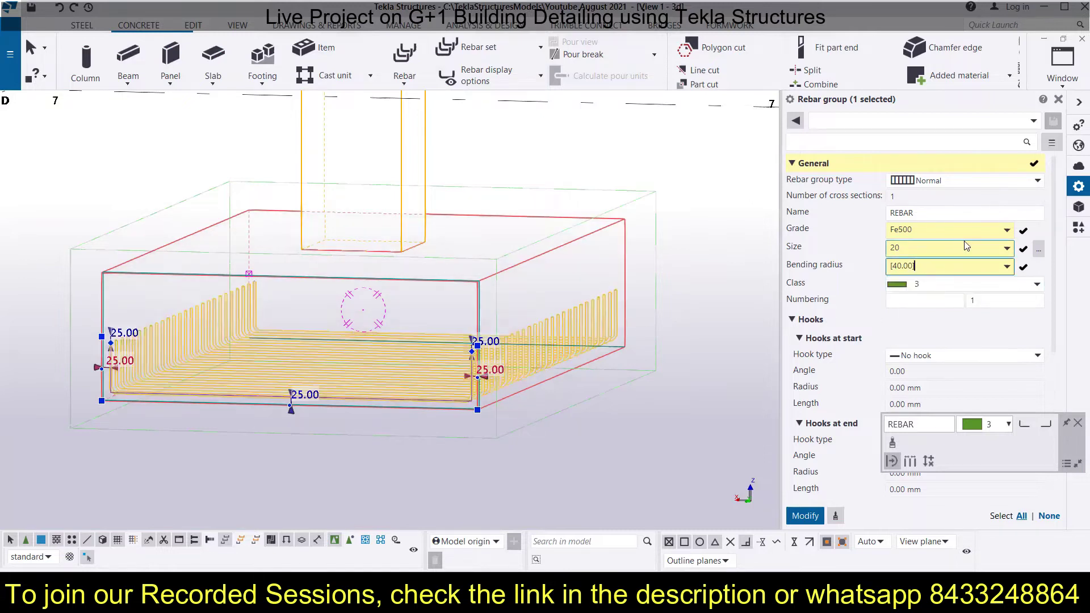
left_click(805, 515)
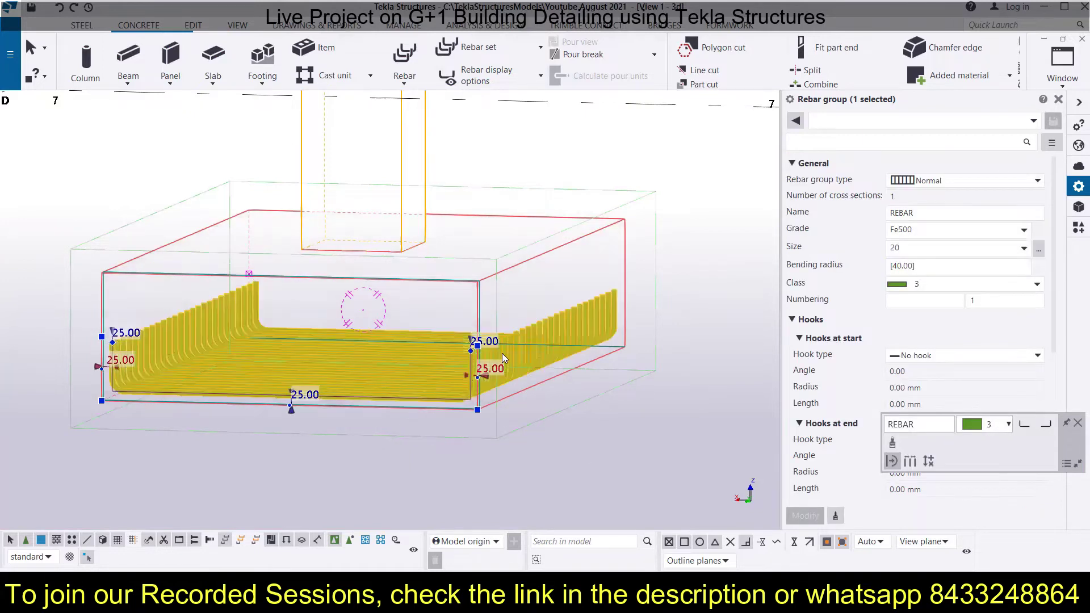
Change the footing bar group's size to 10 and apply it to compare the bar thickness.
scroll(503, 341, "up", 8)
scroll(509, 335, "down", 3)
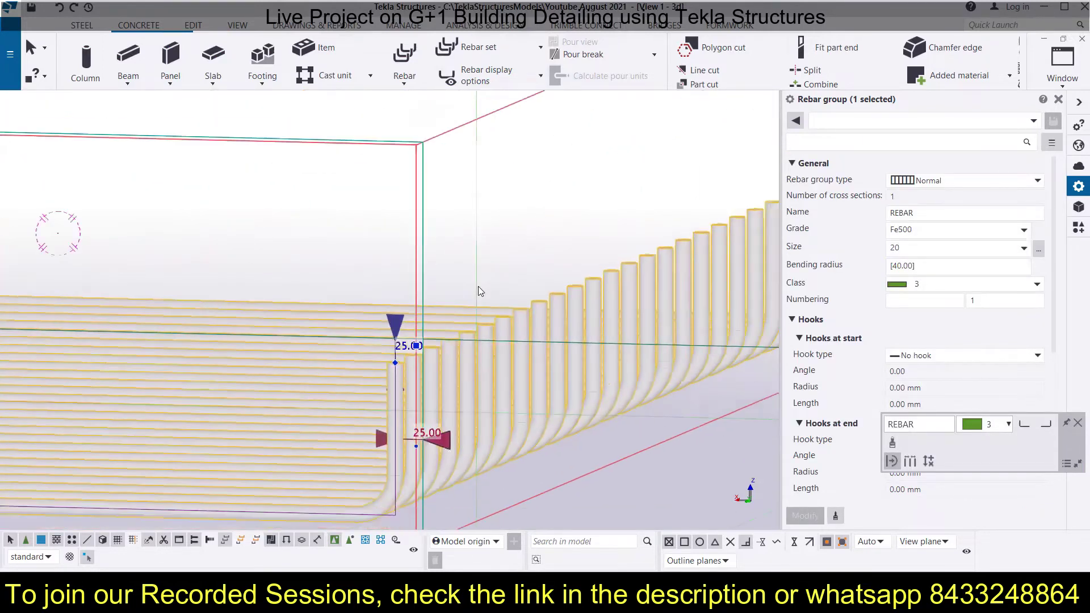
scroll(572, 234, "up", 2)
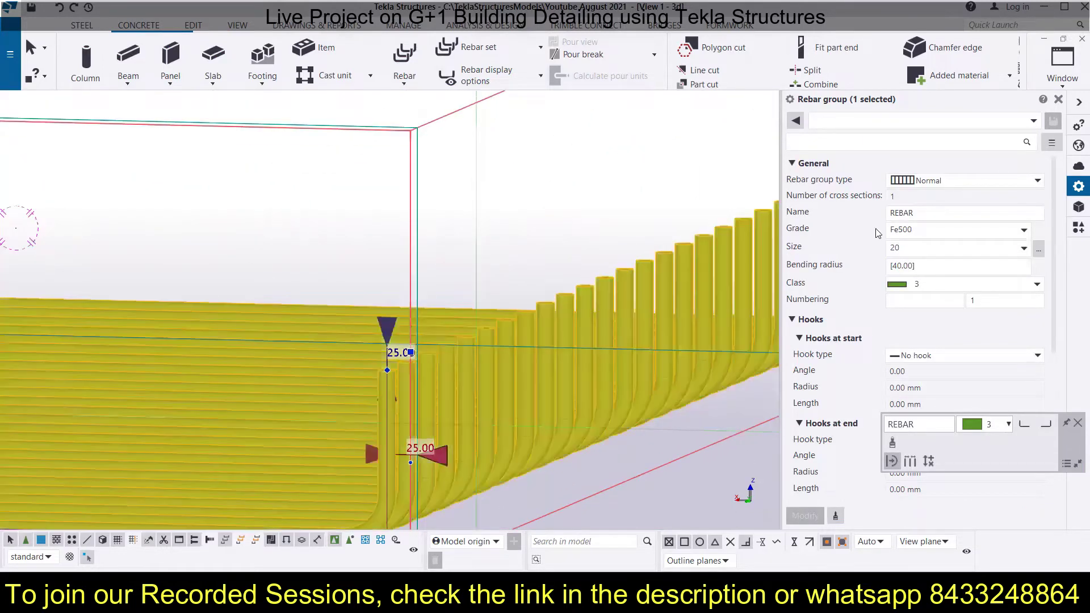
left_click(1022, 248)
left_click(908, 275)
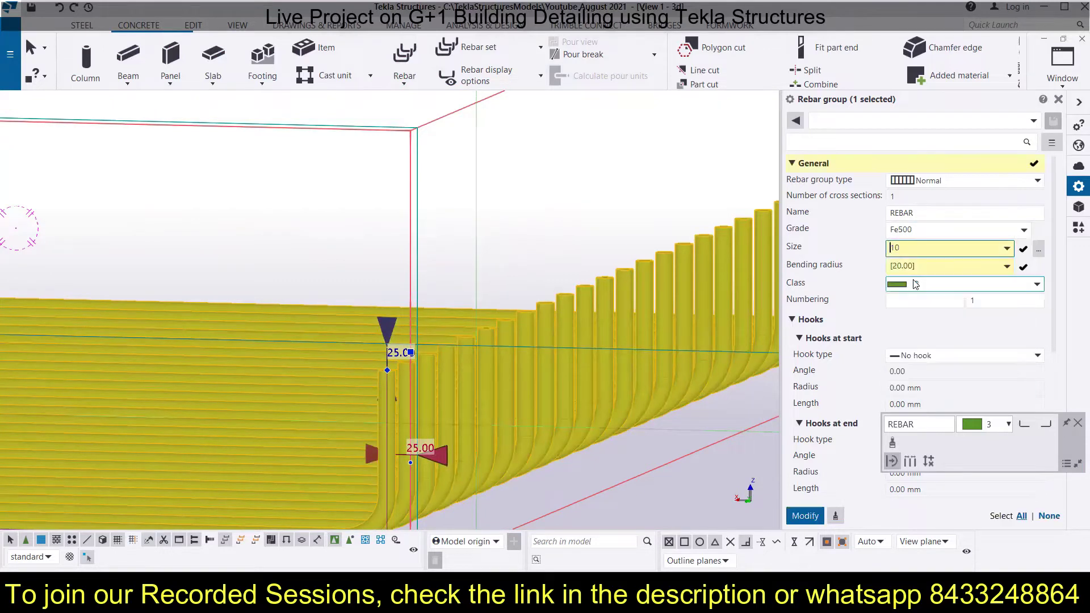
left_click(805, 515)
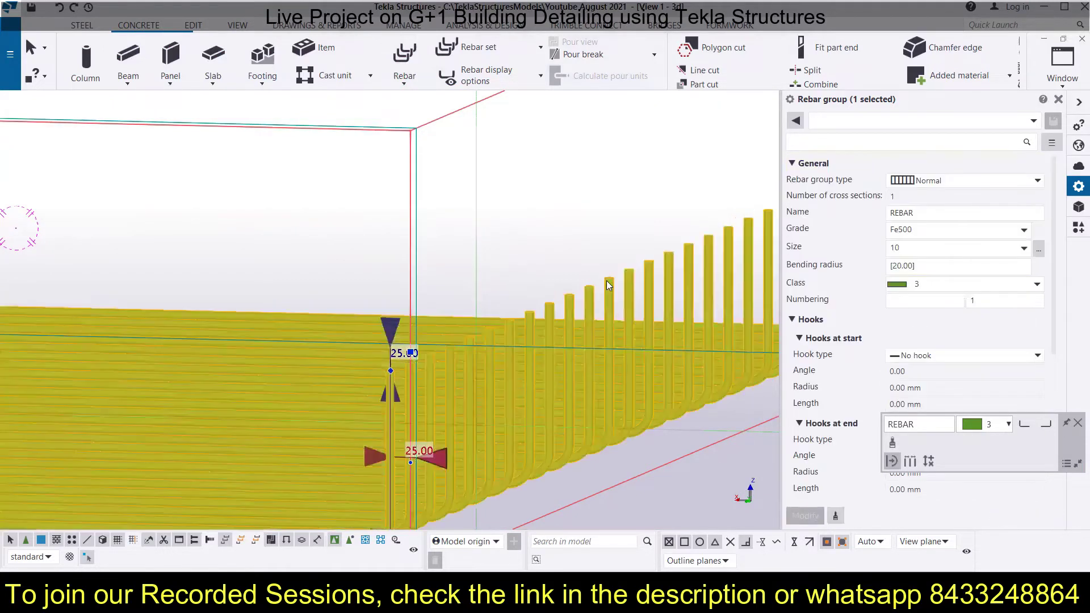
Set the footing bar group's size back to 20 and apply it.
left_click(979, 248)
left_click(1023, 247)
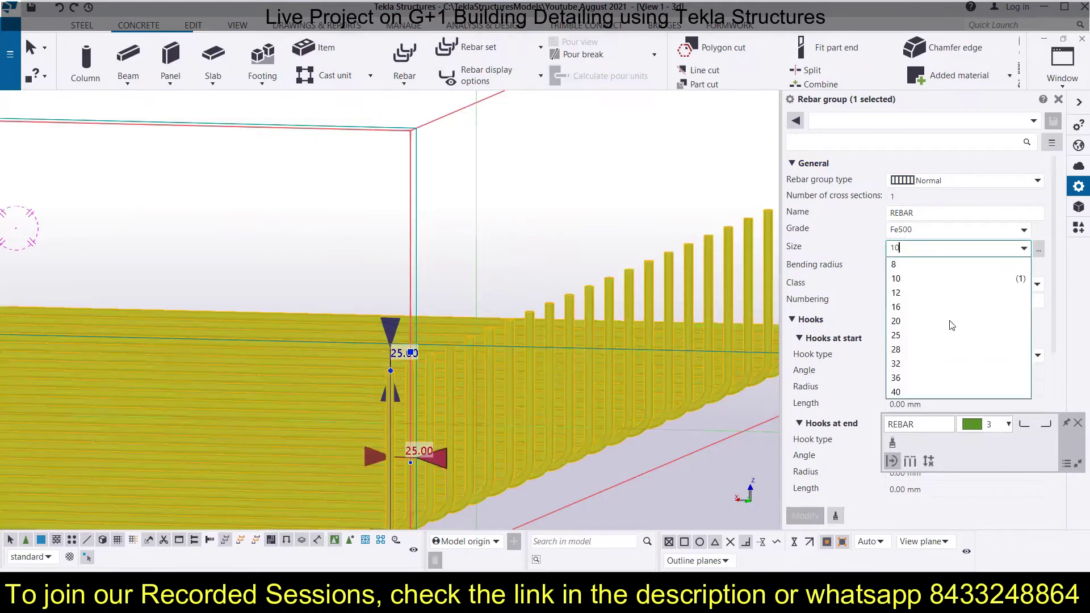
left_click(895, 320)
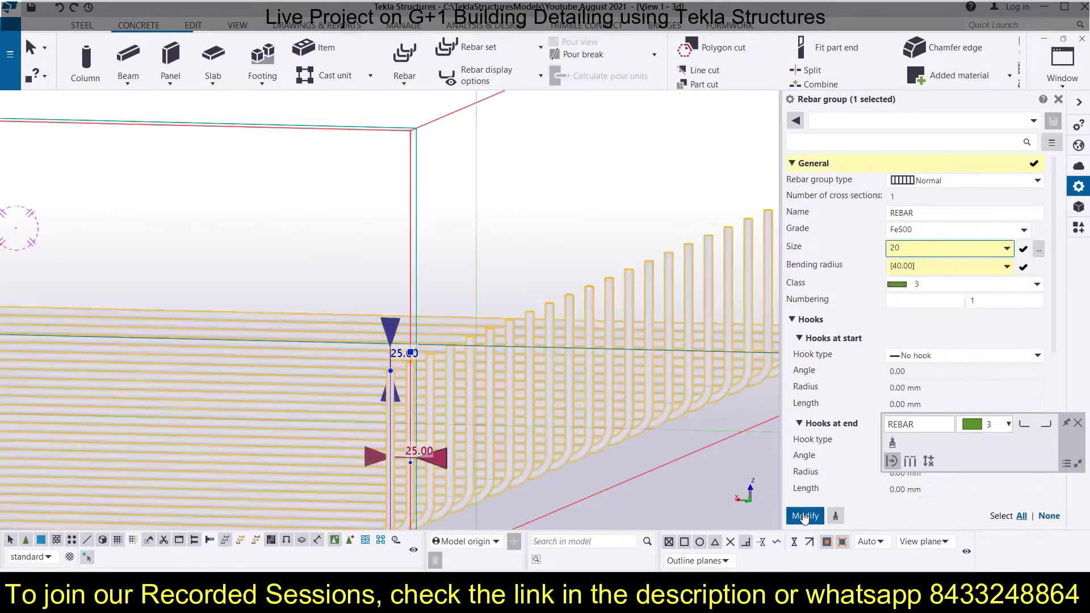
left_click(805, 516)
scroll(669, 314, "down", 4)
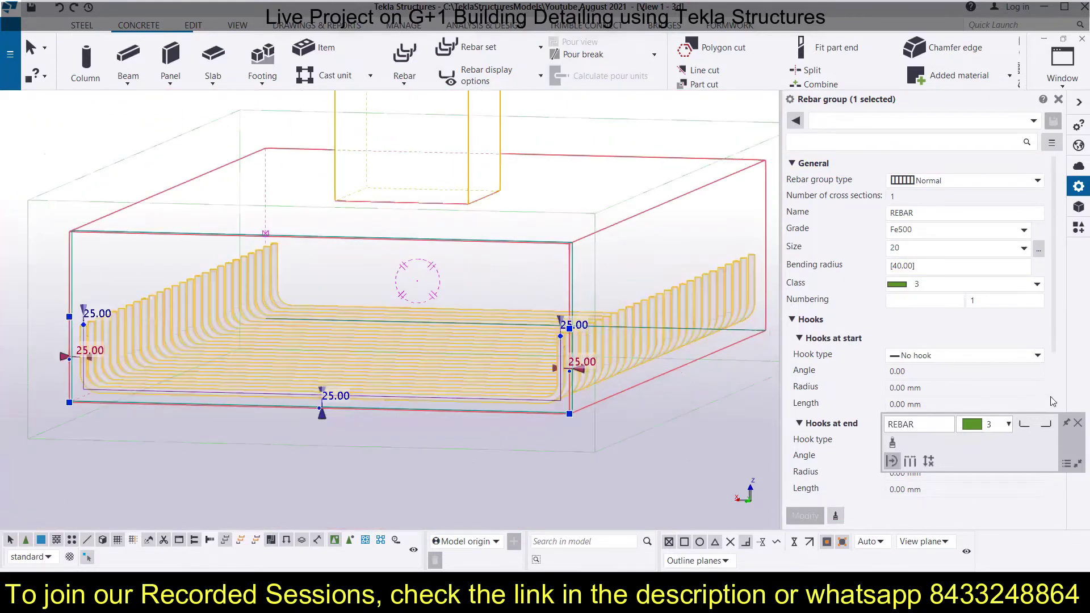
Set the hook type at the start of the footing bars to Standard 90-degrees and apply it.
left_click(1076, 425)
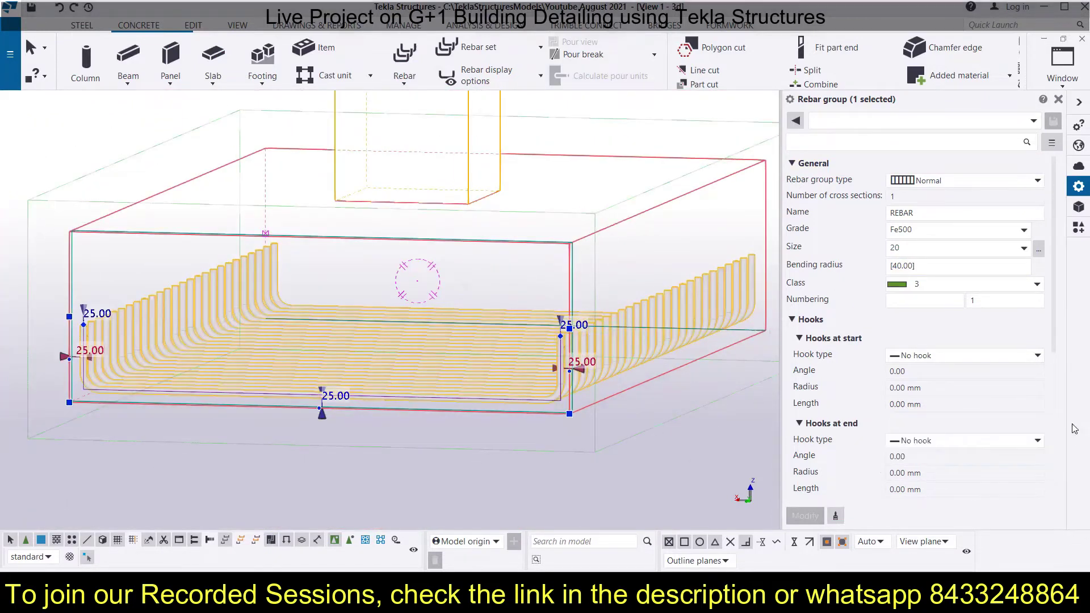
left_click(1014, 358)
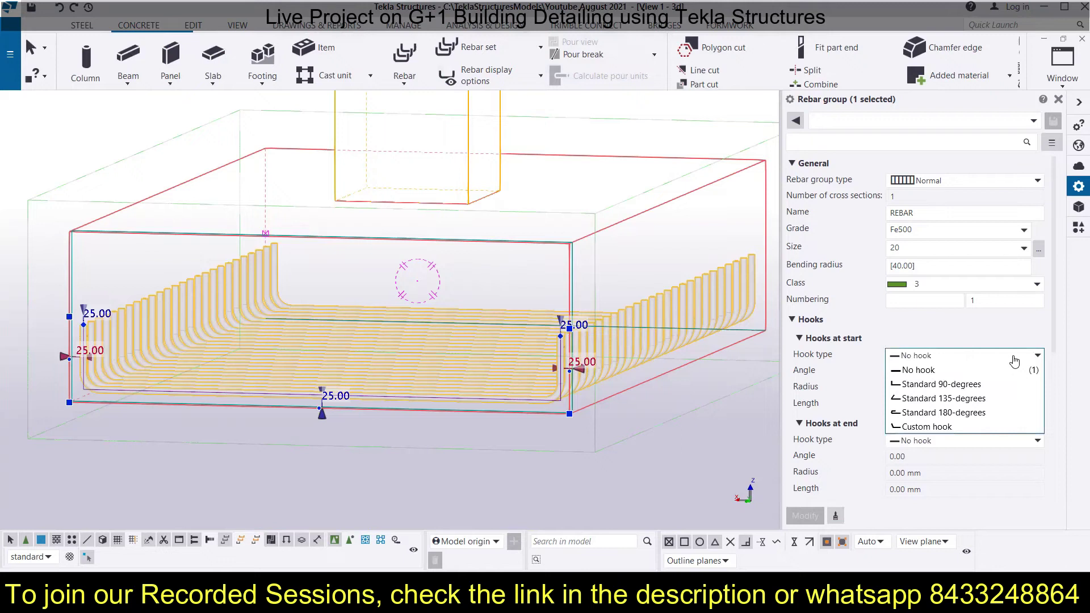
left_click(935, 385)
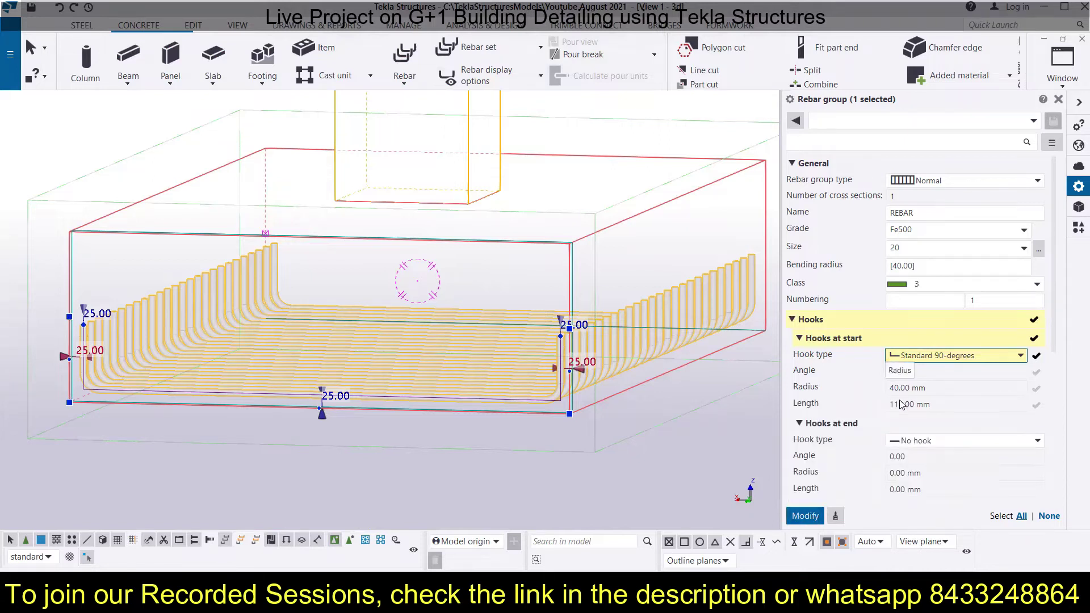
left_click(805, 516)
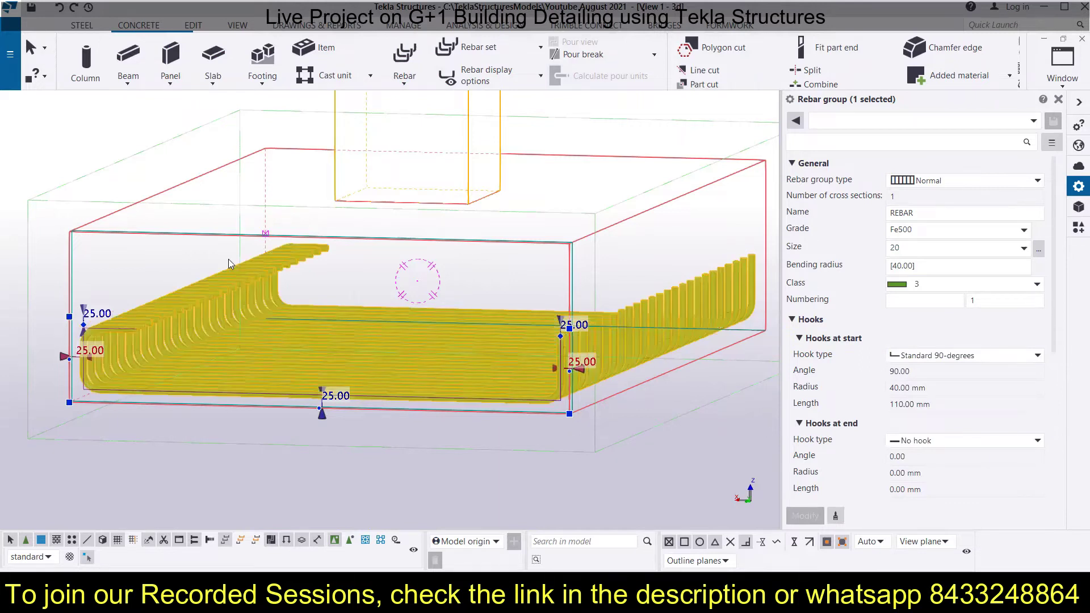
Set the hook type at the end of the footing bars to Standard 135-degrees, apply it and inspect the hooks.
left_click(1037, 441)
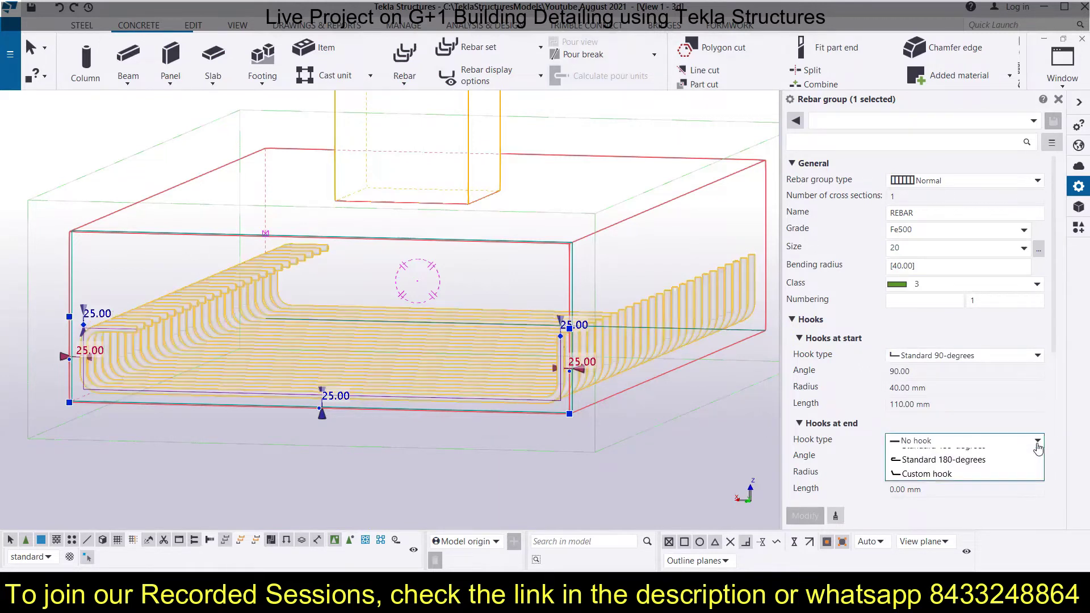
left_click(956, 484)
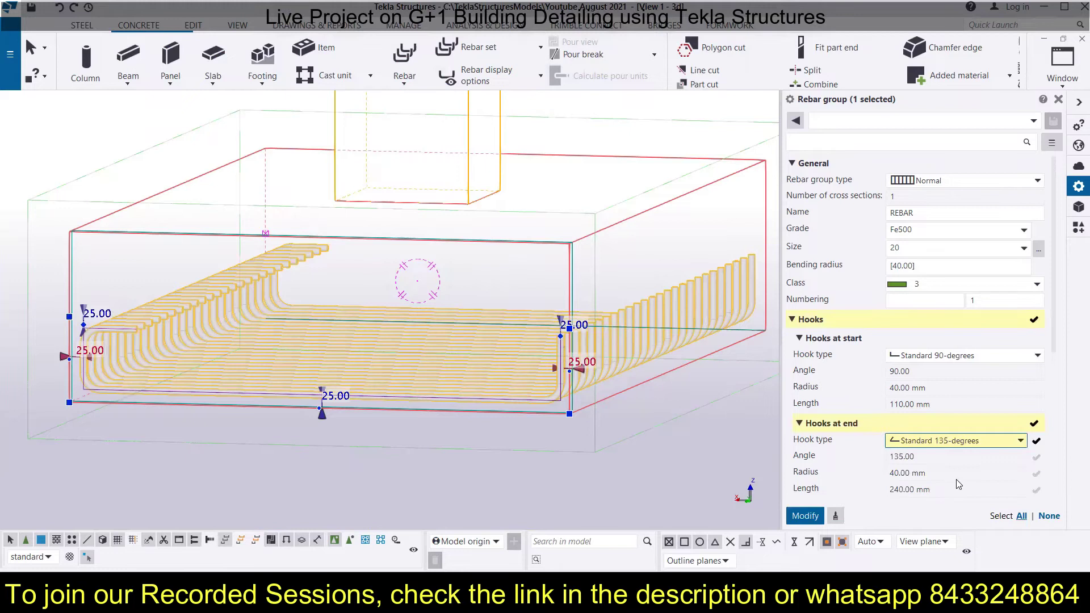
left_click(805, 515)
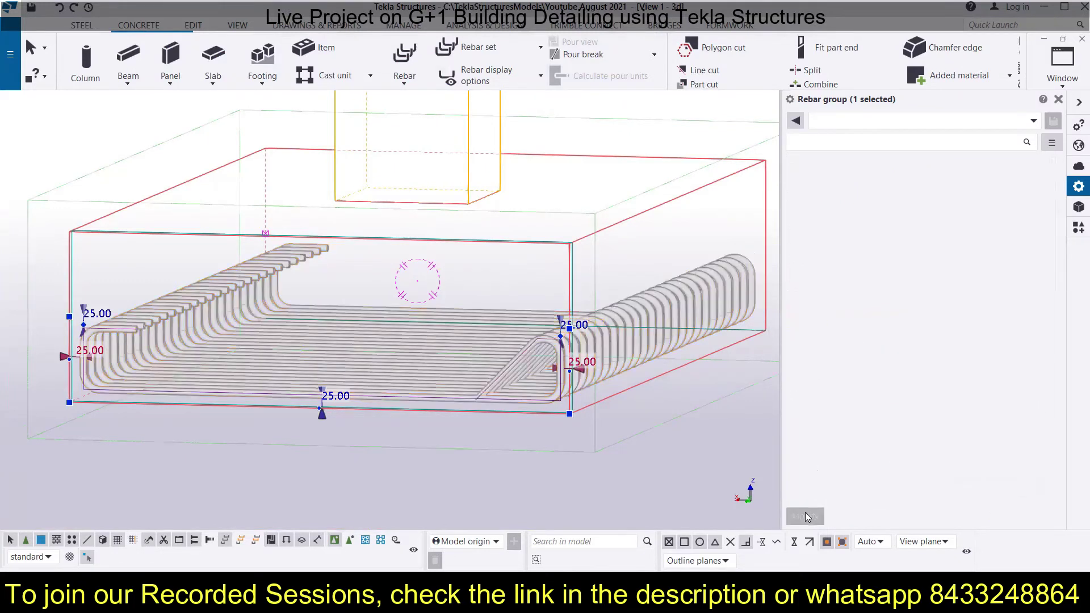
scroll(534, 370, "up", 2)
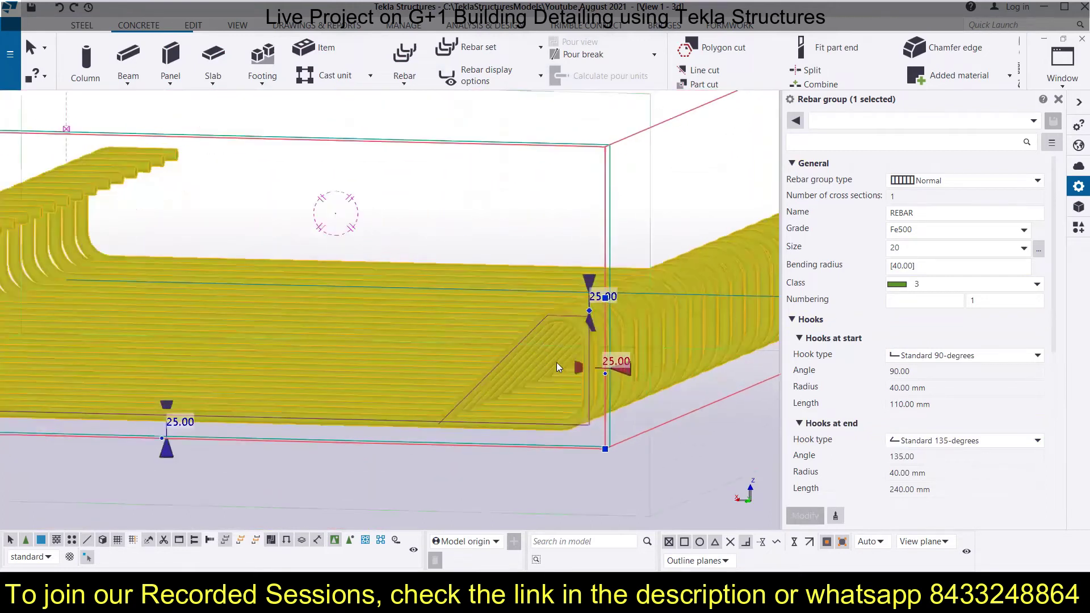
scroll(341, 255, "down", 2)
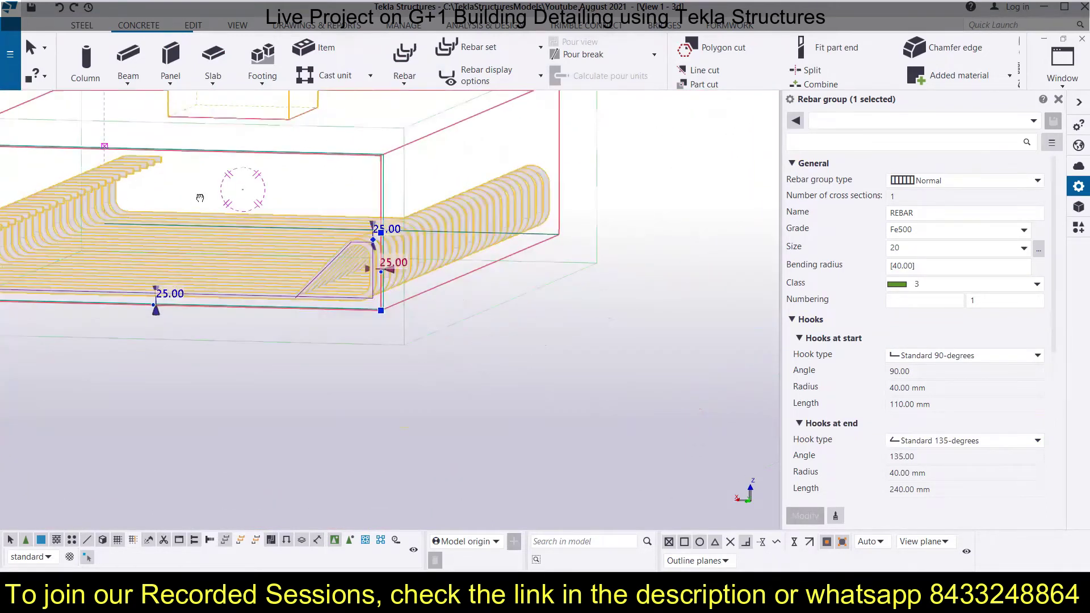
middle_click_drag(200, 198, 289, 214)
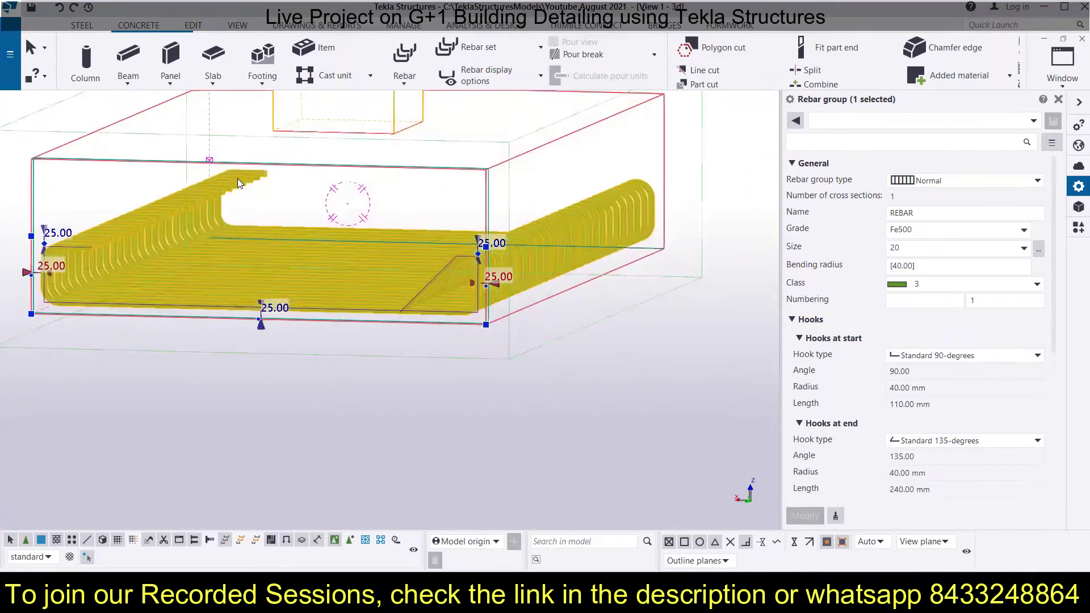
Reset the hooks at both the start and end of the footing bars to No hook and apply the change.
left_click(989, 443)
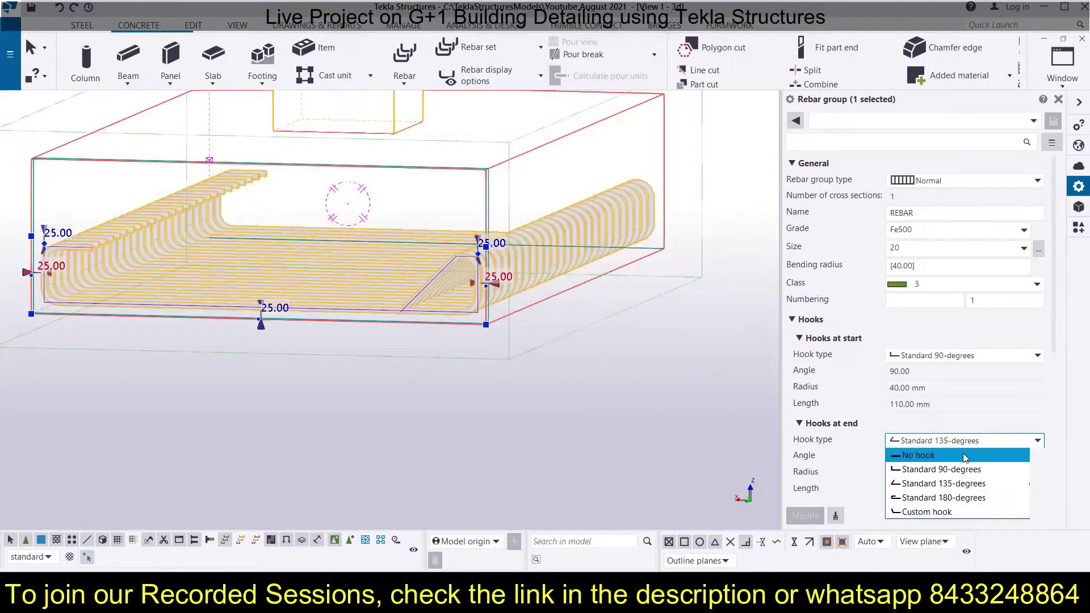
left_click(965, 453)
left_click(961, 357)
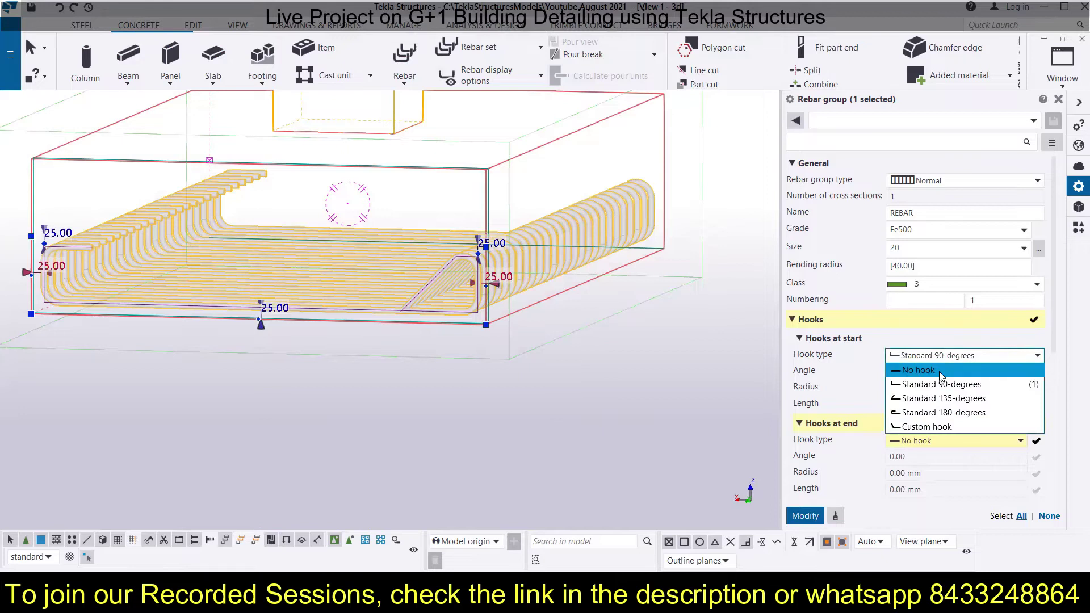
left_click(939, 371)
left_click(813, 517)
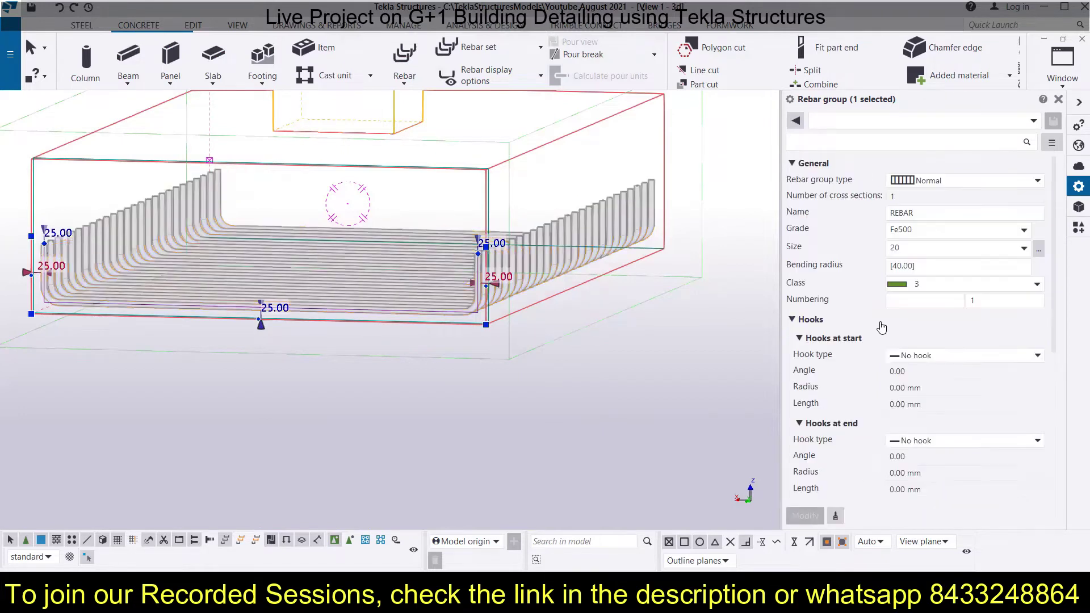
Set the footing bars' creation method to Equal distribution by number of reinforcing bars with 18 bars and apply it.
scroll(882, 327, "down", 3)
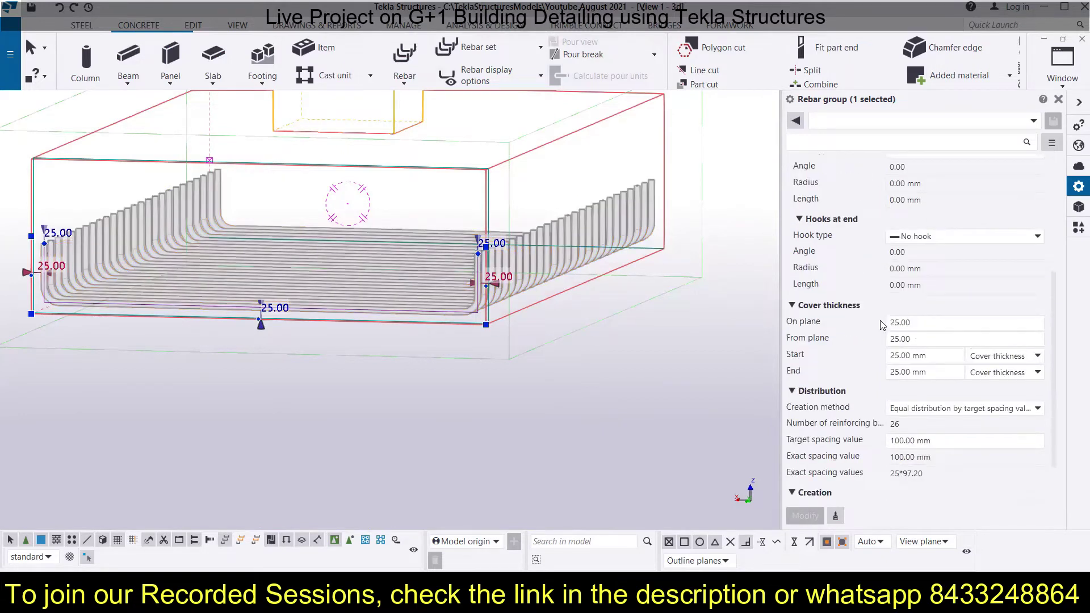
scroll(882, 324, "down", 2)
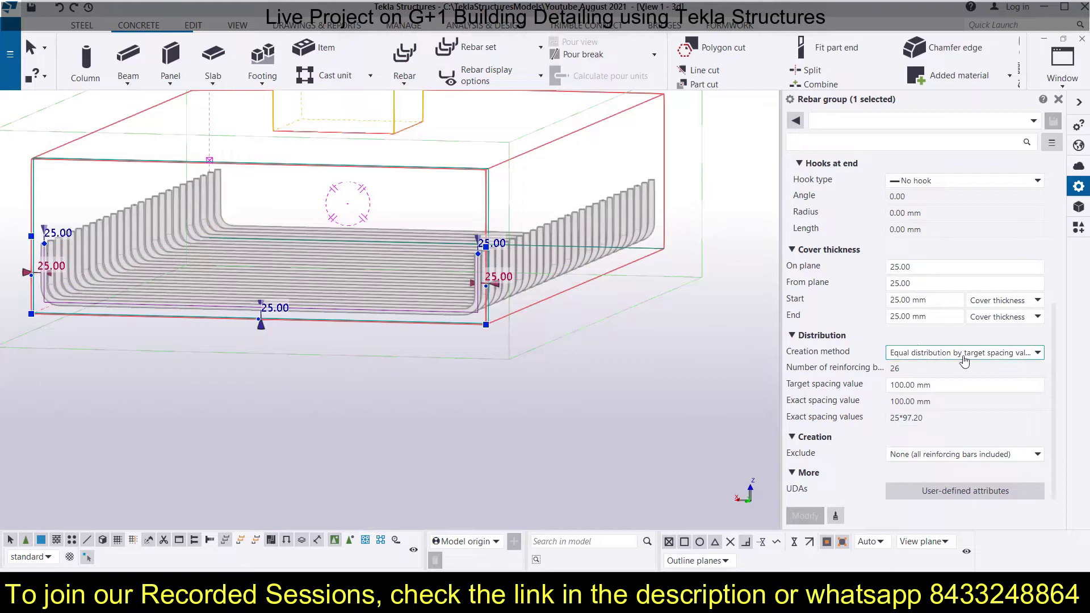
left_click(1037, 353)
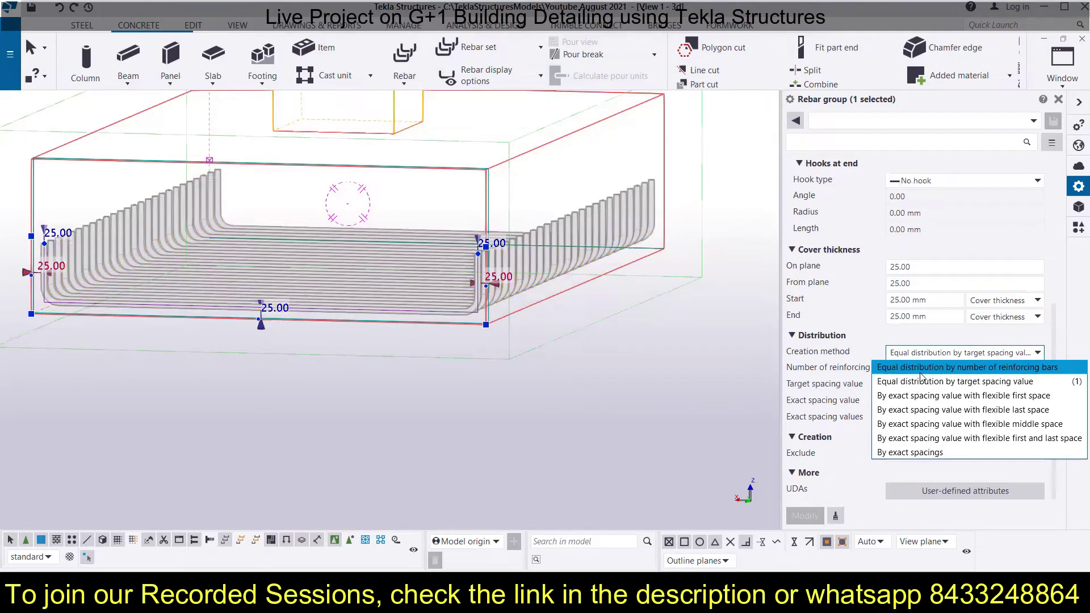
left_click(1037, 353)
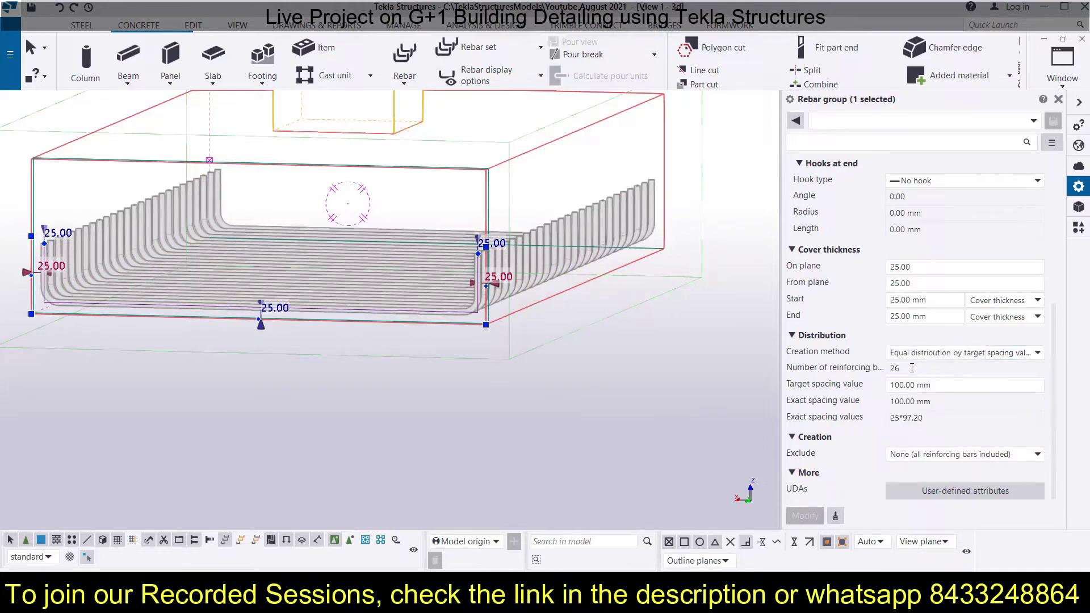
left_click(944, 353)
left_click(910, 367)
key("BackSpace")
key("BackSpace")
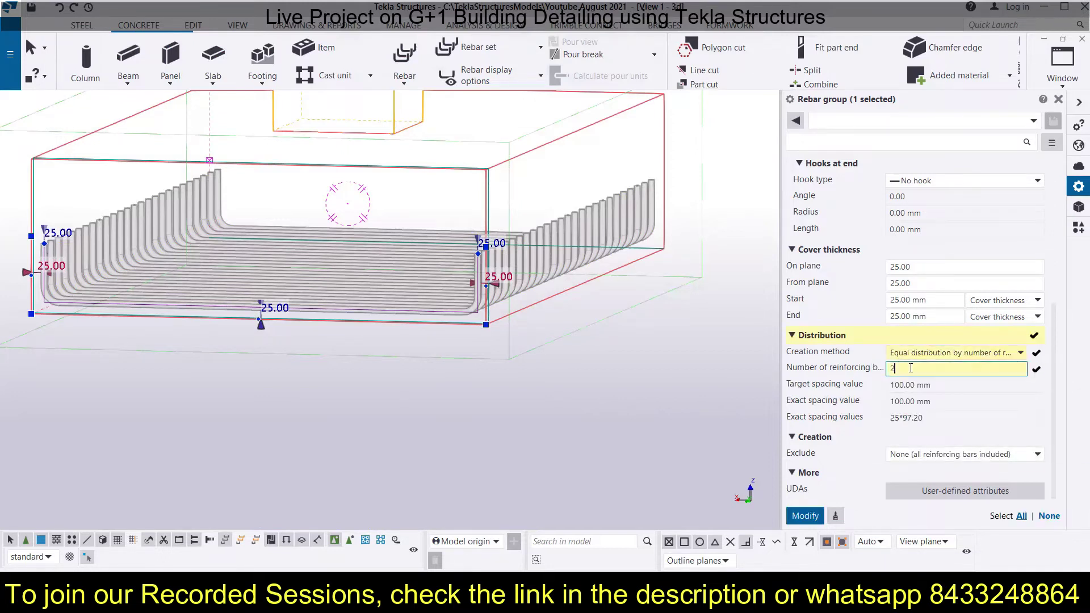
type("18")
left_click(798, 521)
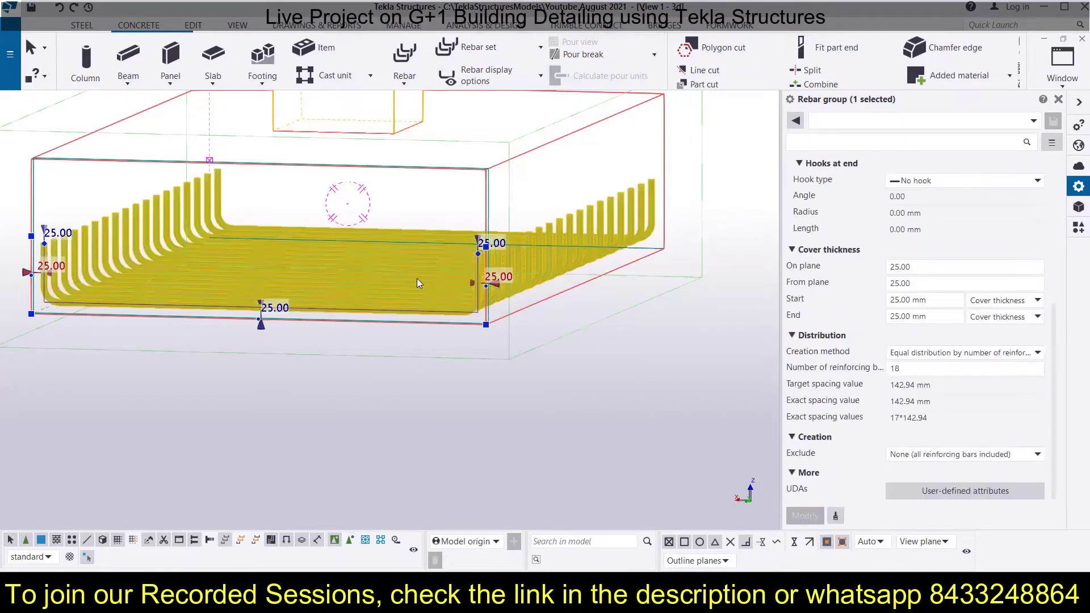
Set the number of reinforcing bars in the footing group to 10 and apply the change.
left_click(917, 369)
double_click(917, 368)
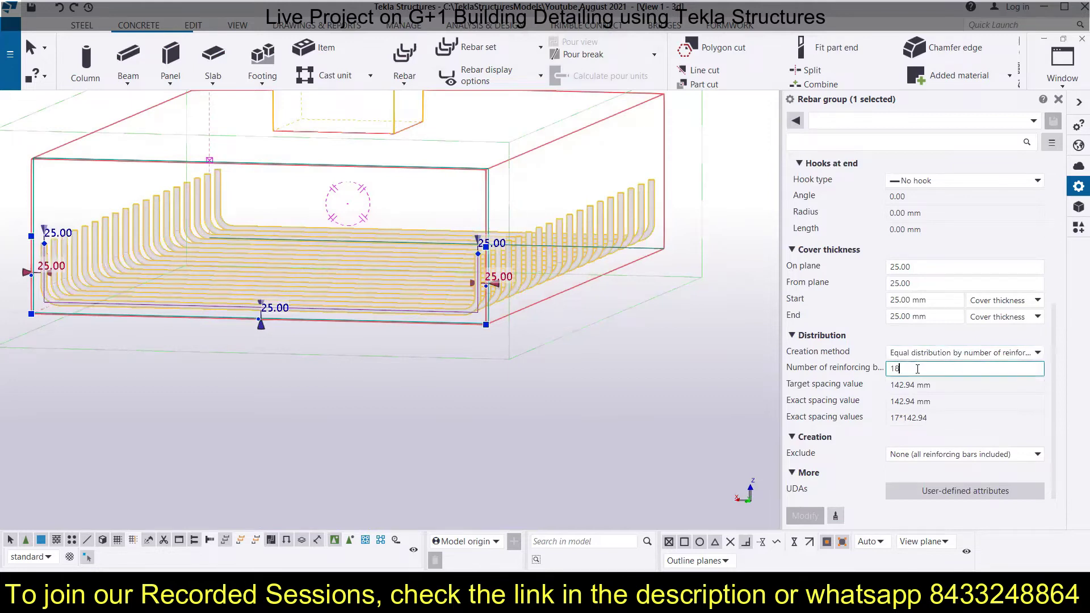
type("1")
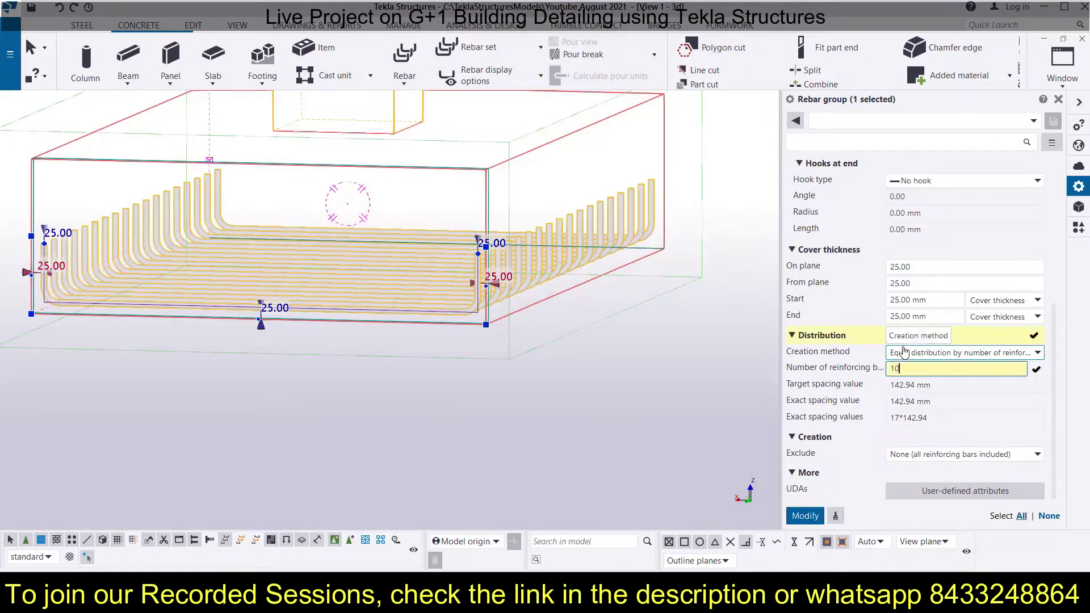
left_click(805, 517)
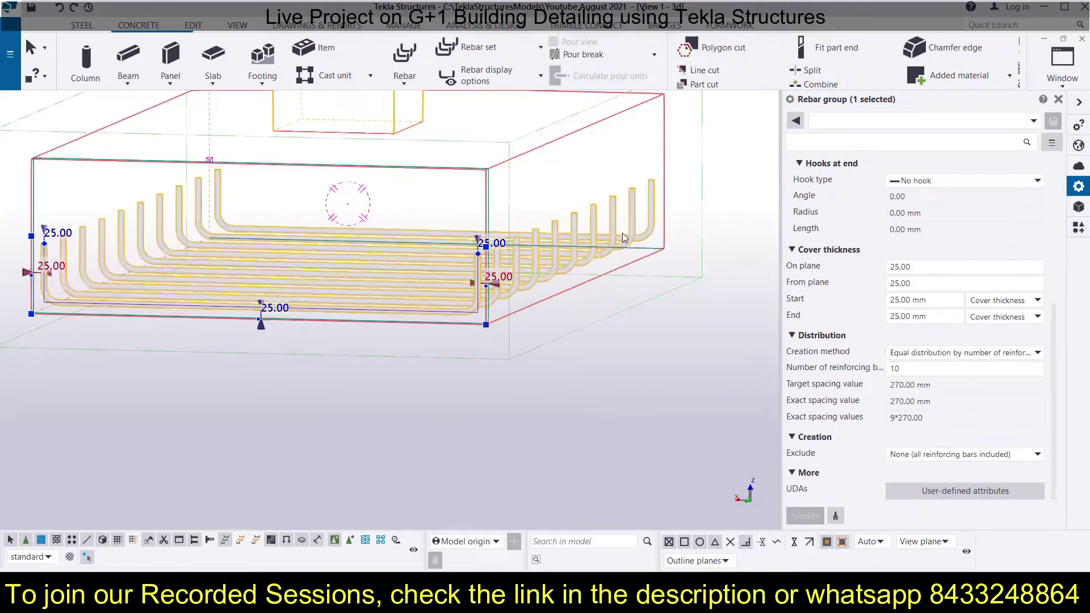
Set the footing bars' creation method to Equal distribution by target spacing value with a 200 mm target spacing and apply it.
left_click(943, 353)
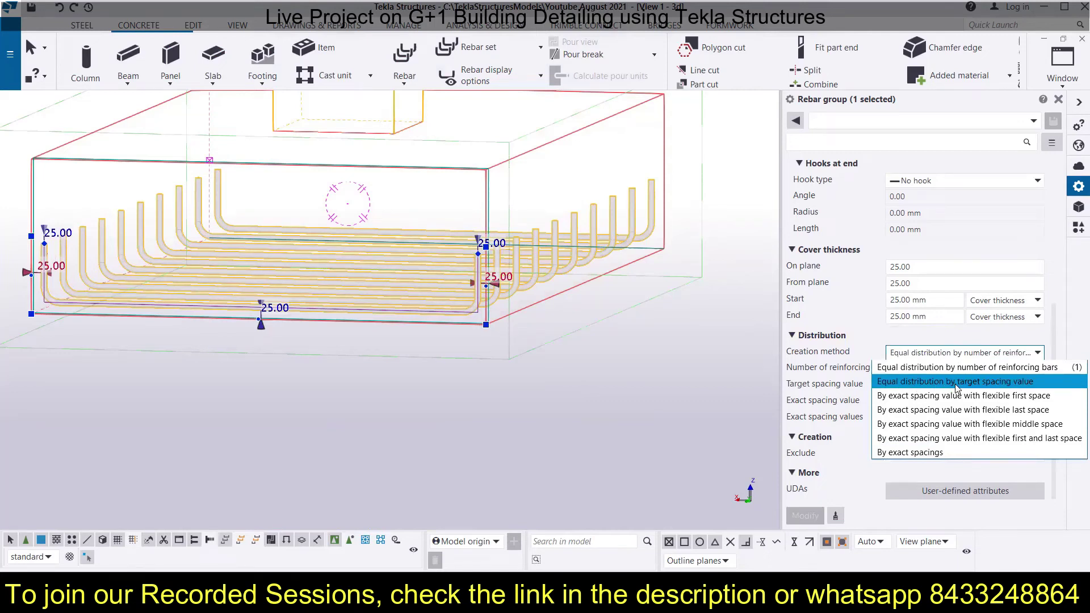
left_click(1005, 359)
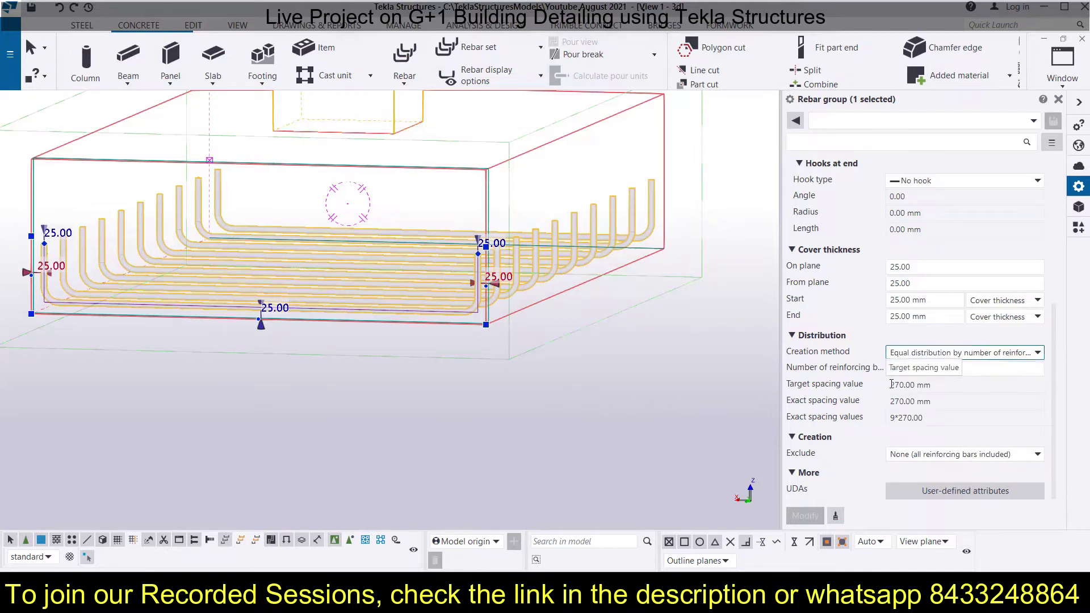
left_click_drag(943, 385, 889, 385)
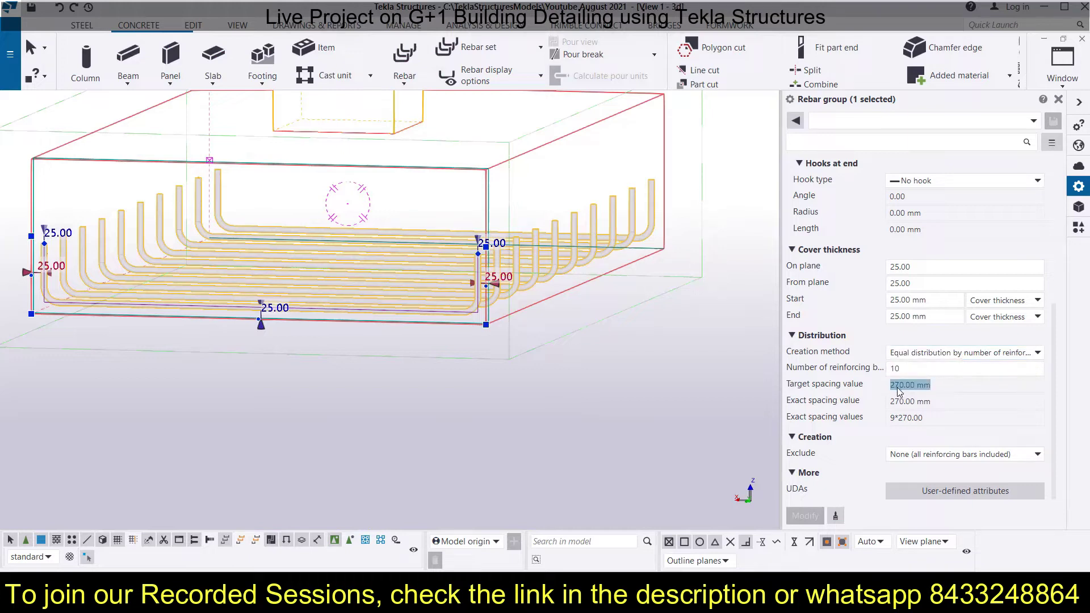
left_click(960, 352)
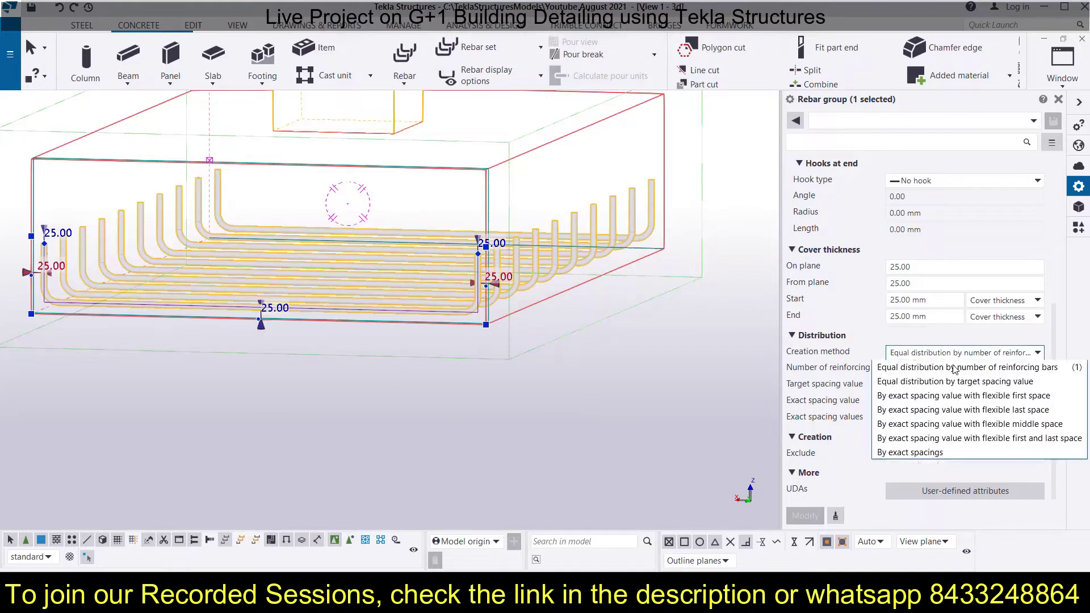
left_click(942, 382)
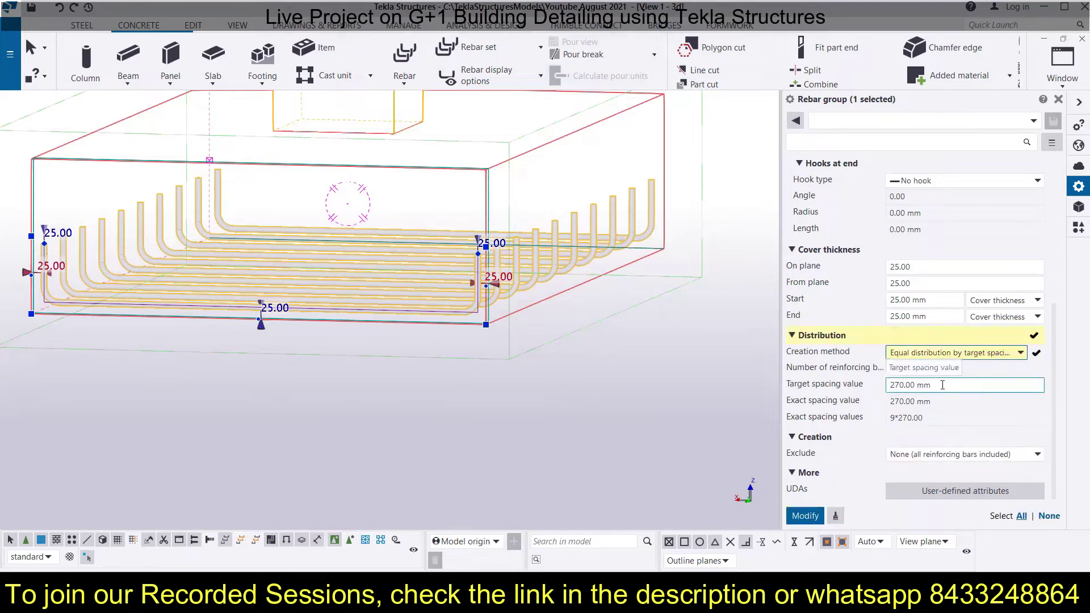
left_click_drag(946, 385, 889, 385)
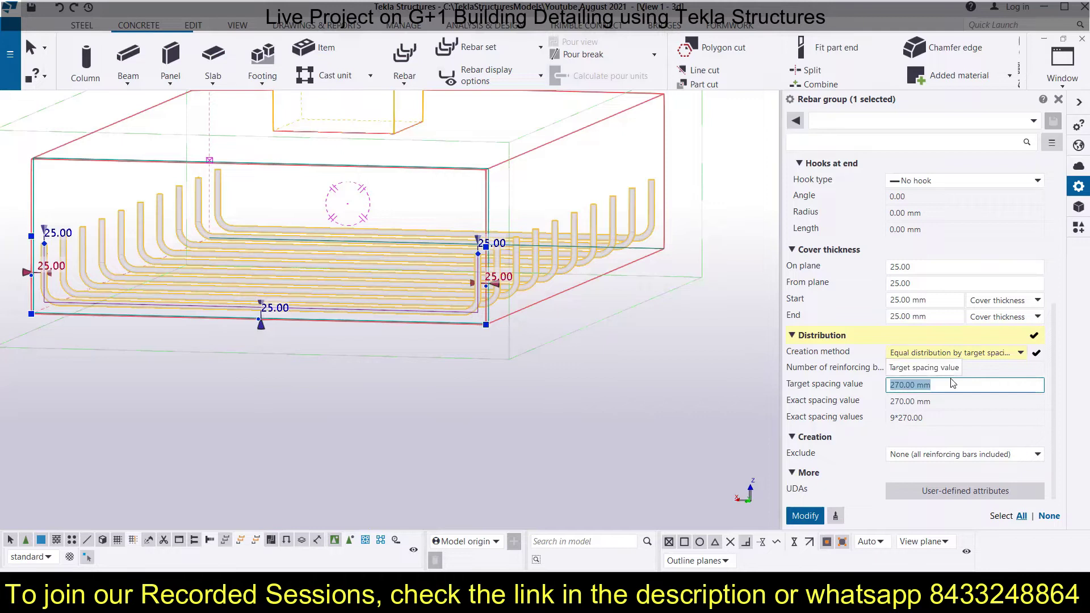
type("2")
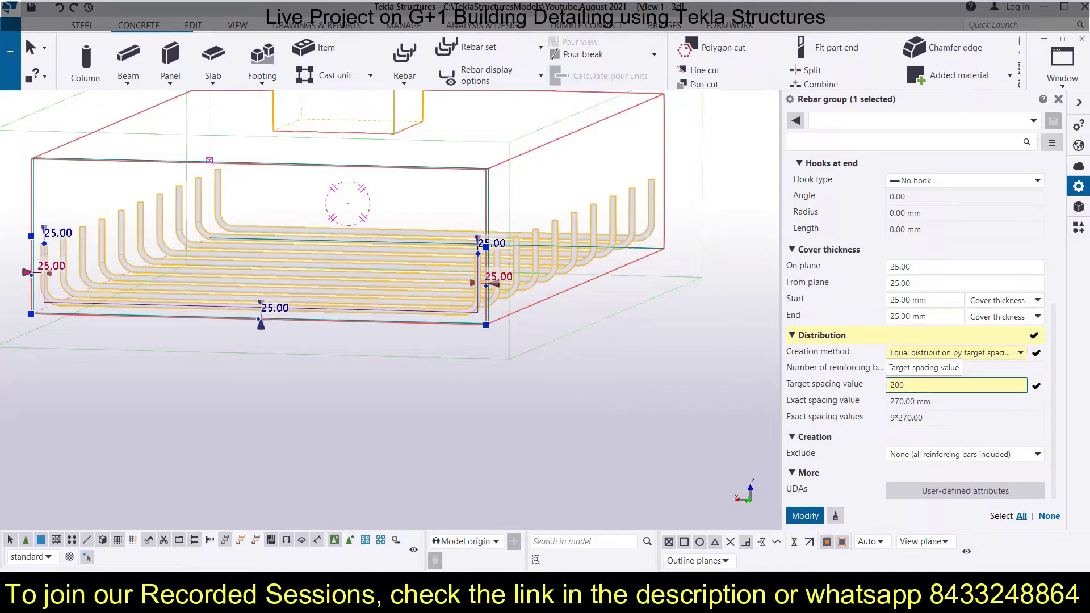
type("00")
left_click(804, 515)
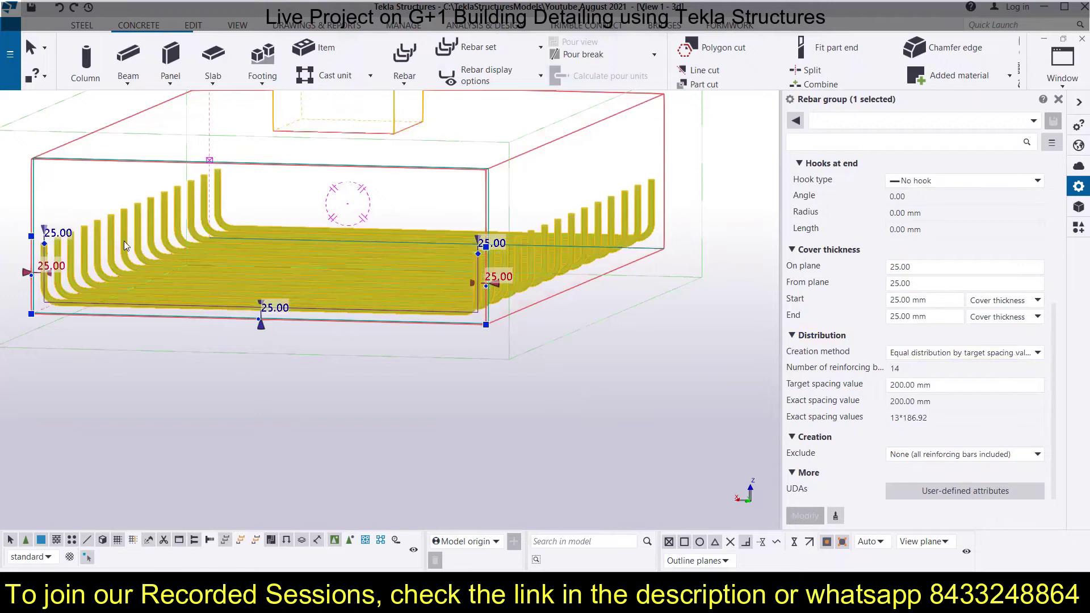
Set the target spacing value of the footing bars to 100 mm and apply the change.
left_click_drag(943, 385, 869, 394)
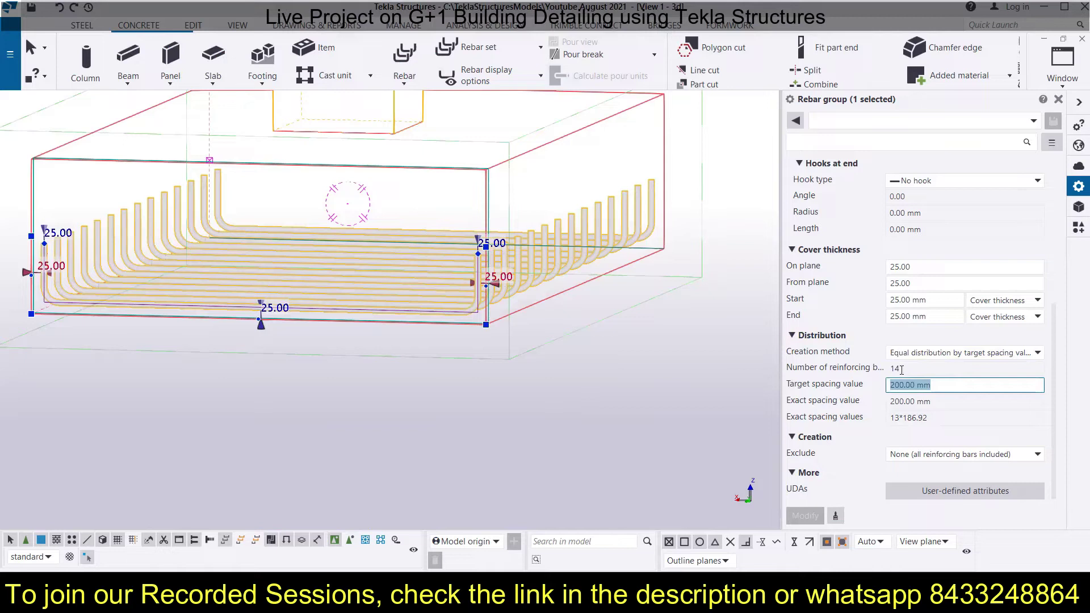
key("BackSpace")
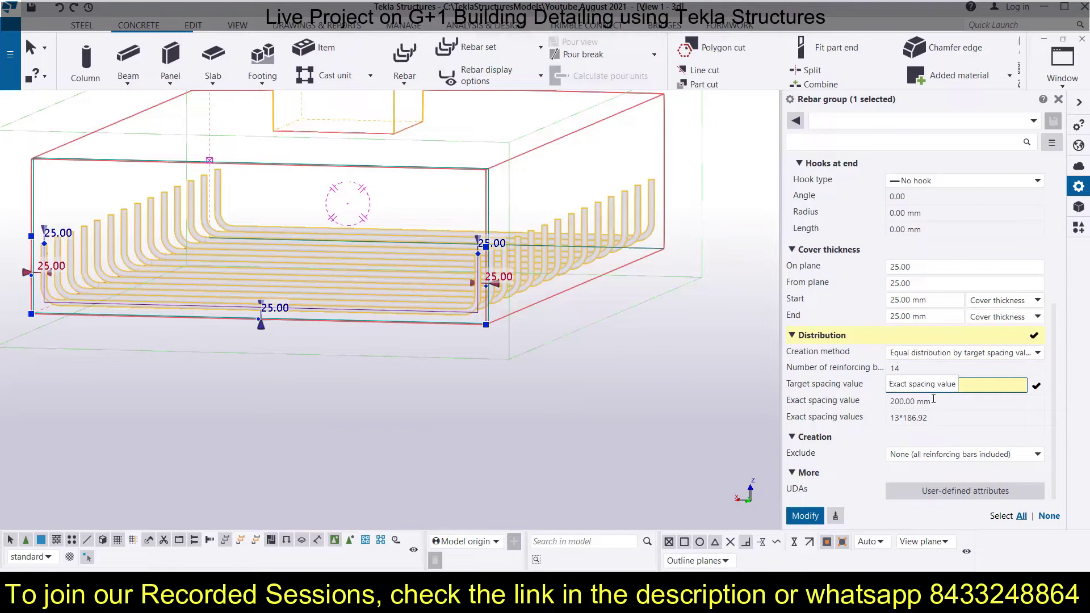
type("100")
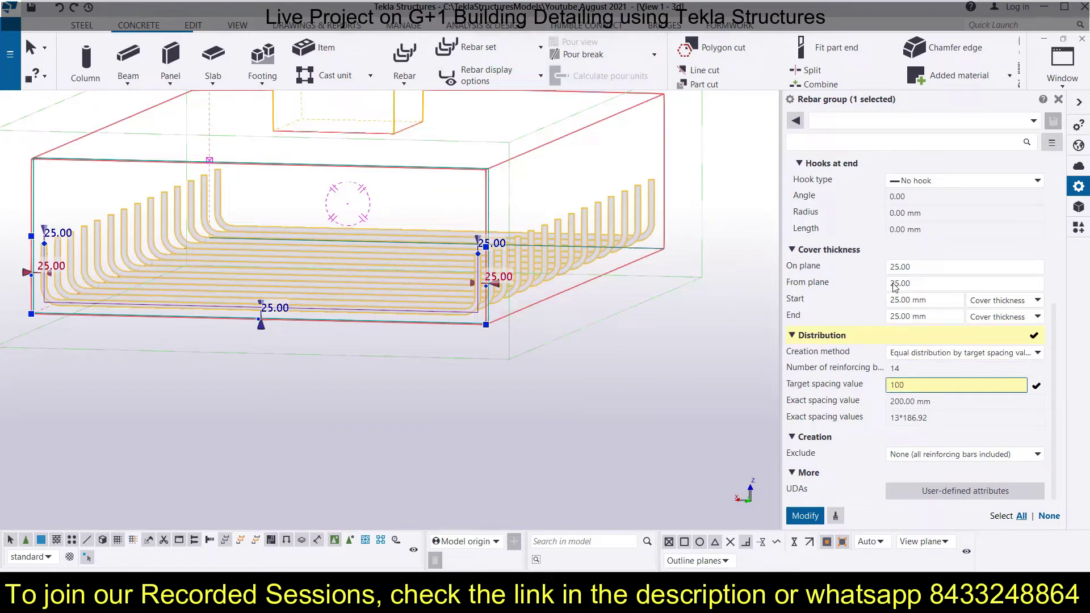
left_click(806, 516)
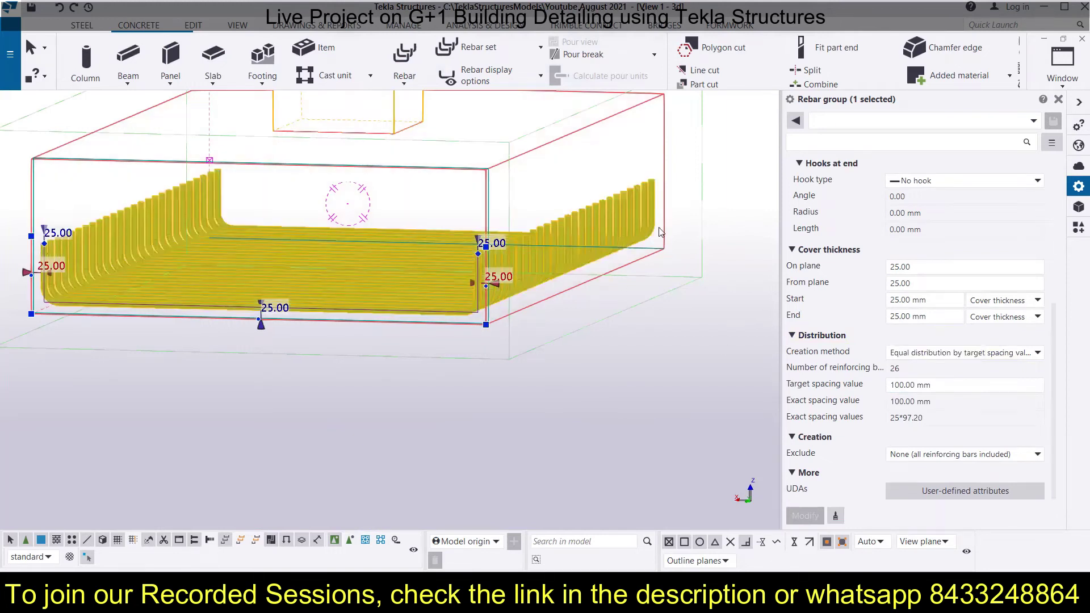
Set the target spacing value of the footing bars back to 200 mm and apply it.
left_click(945, 385)
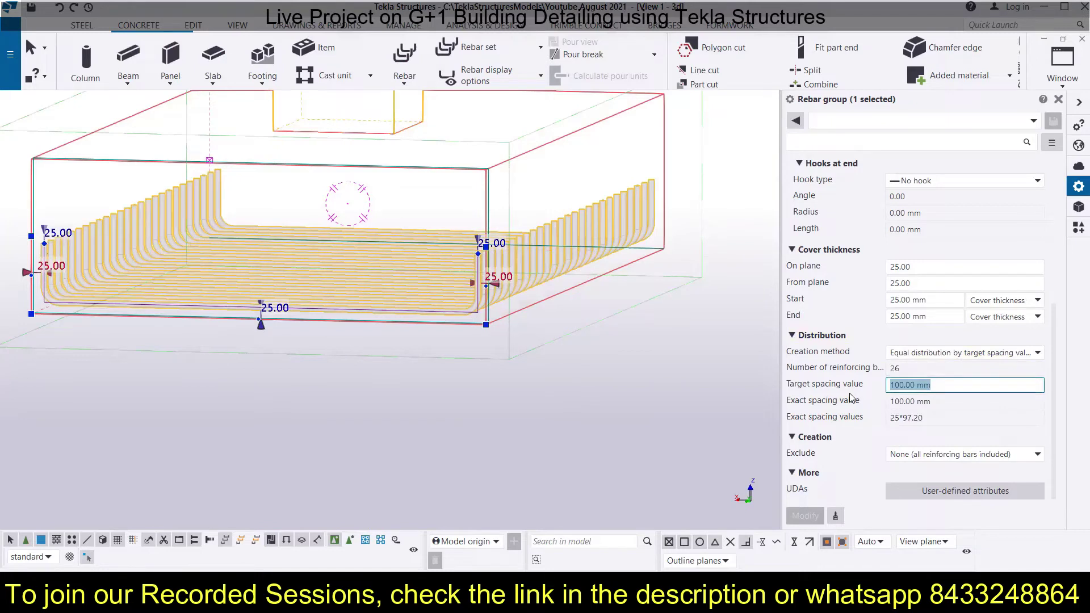
type("200")
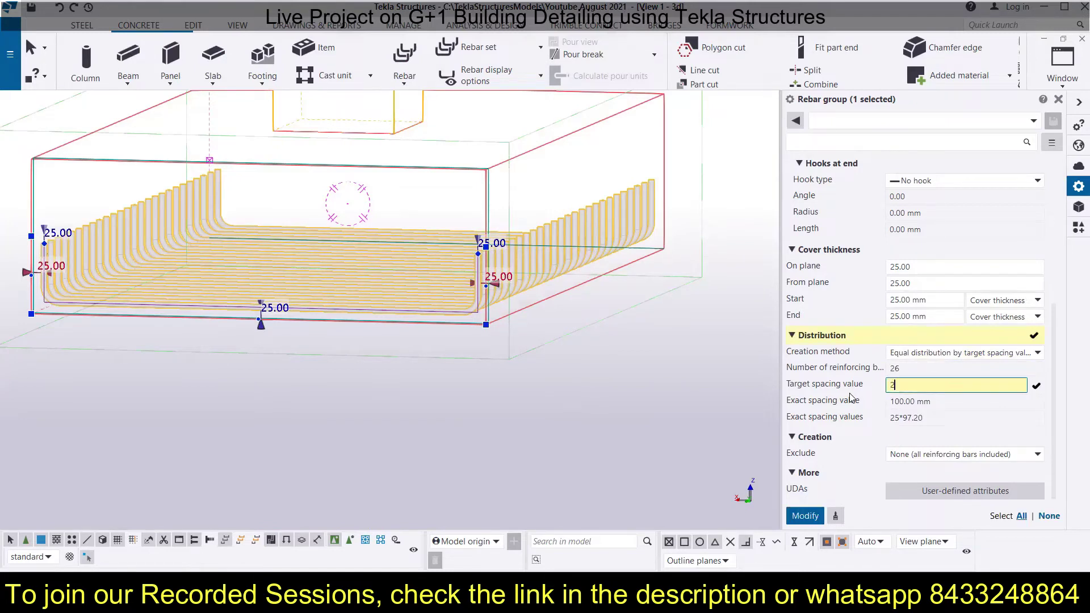
left_click(801, 514)
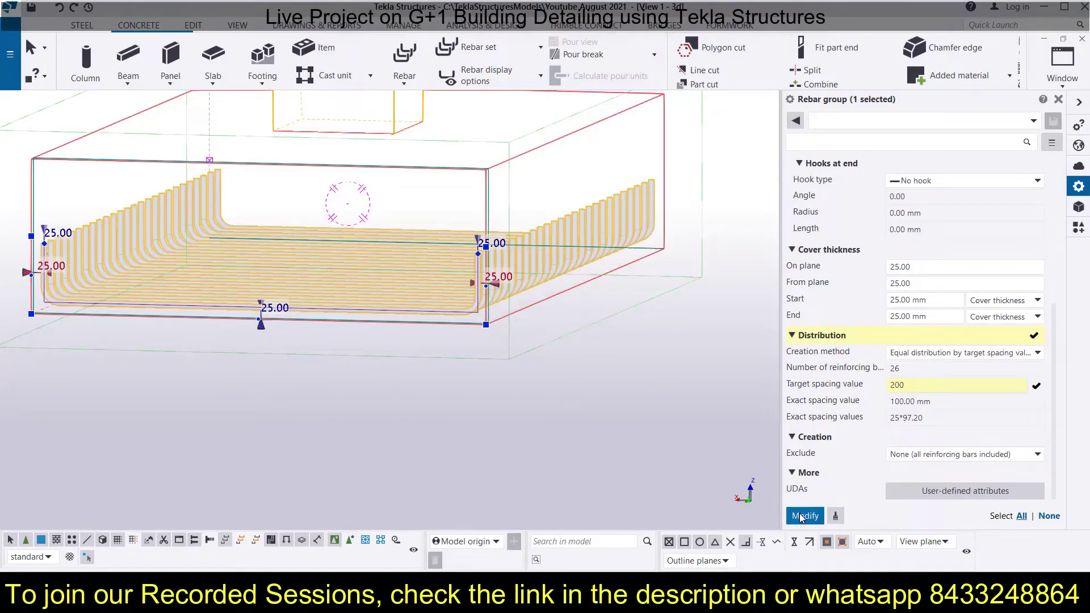
Change the creation method to By exact spacing value with flexible first space, apply it and inspect the first bars at the footing edge.
left_click(991, 356)
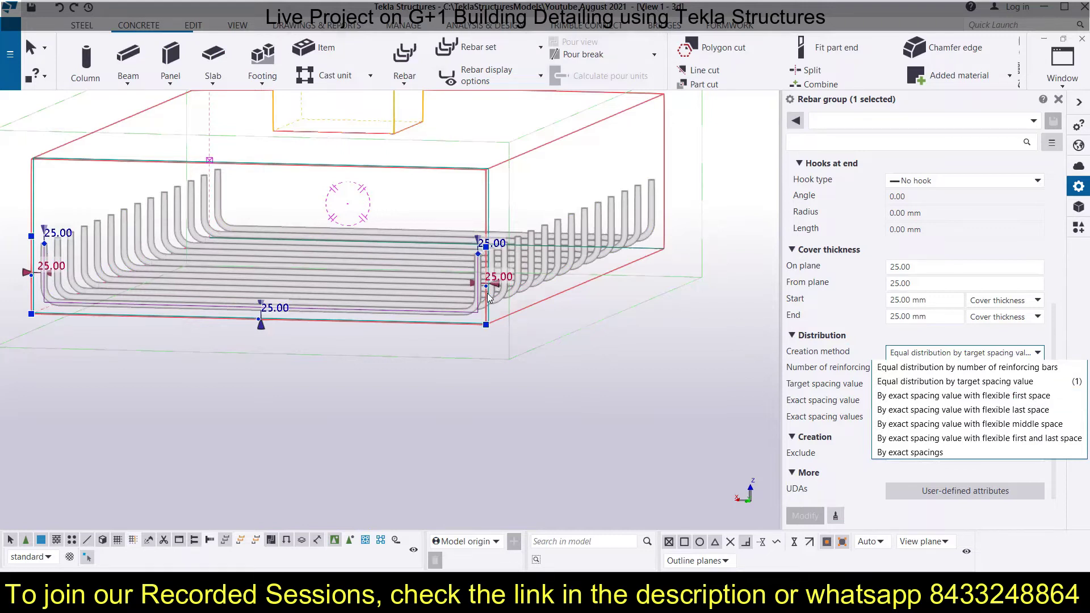
left_click(349, 425)
scroll(478, 268, "up", 2)
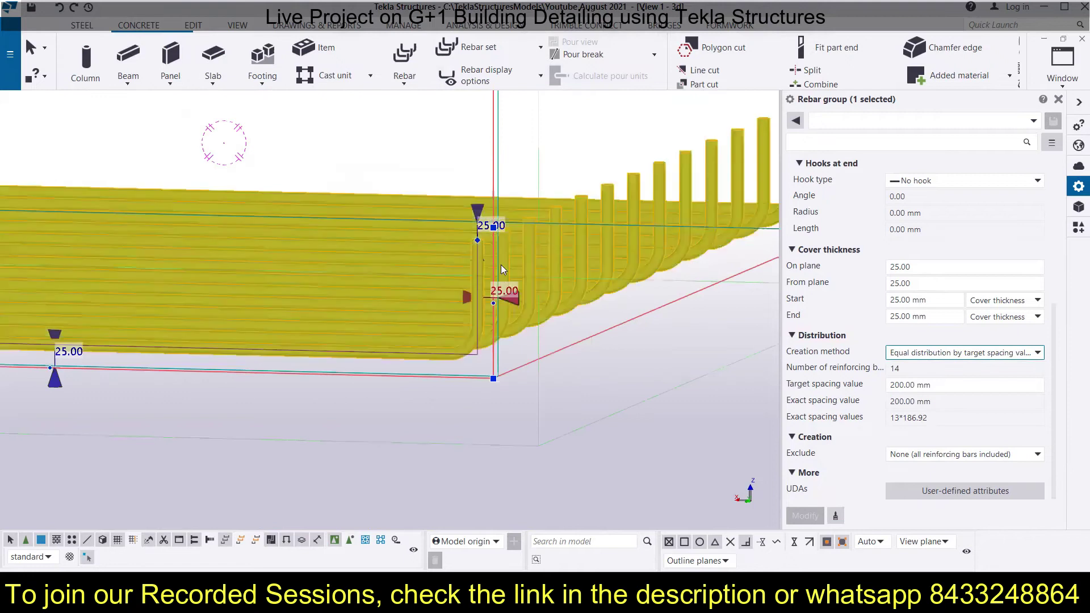
scroll(444, 254, "down", 2)
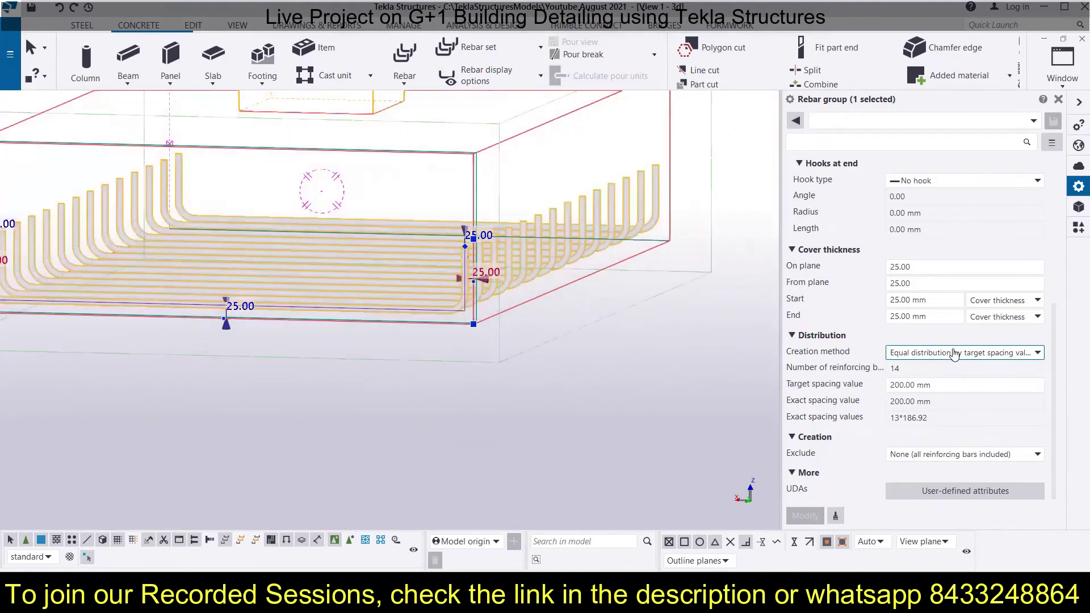
left_click(946, 353)
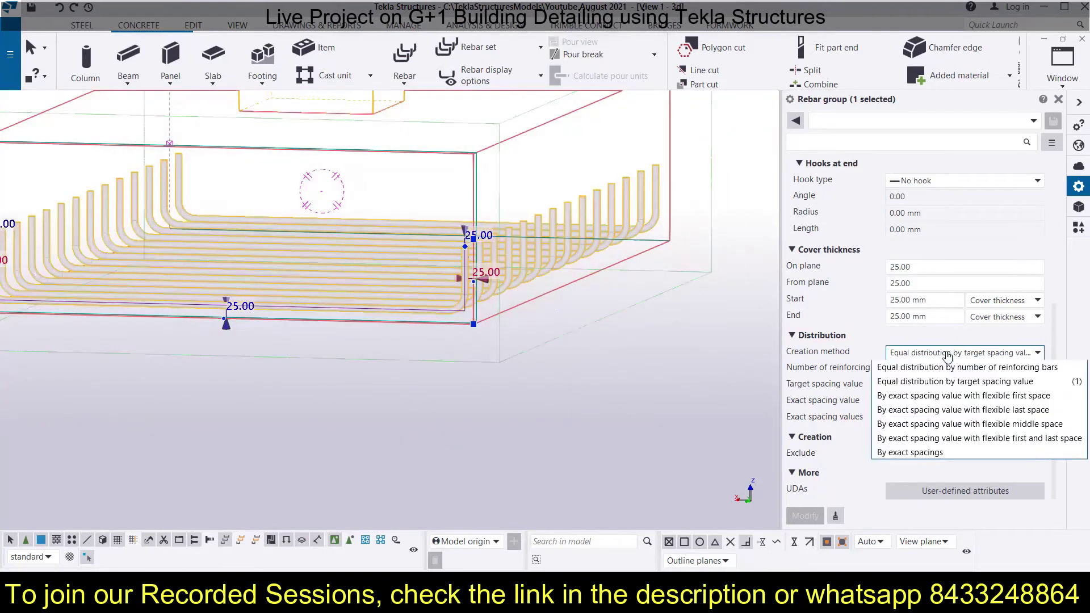
left_click(951, 396)
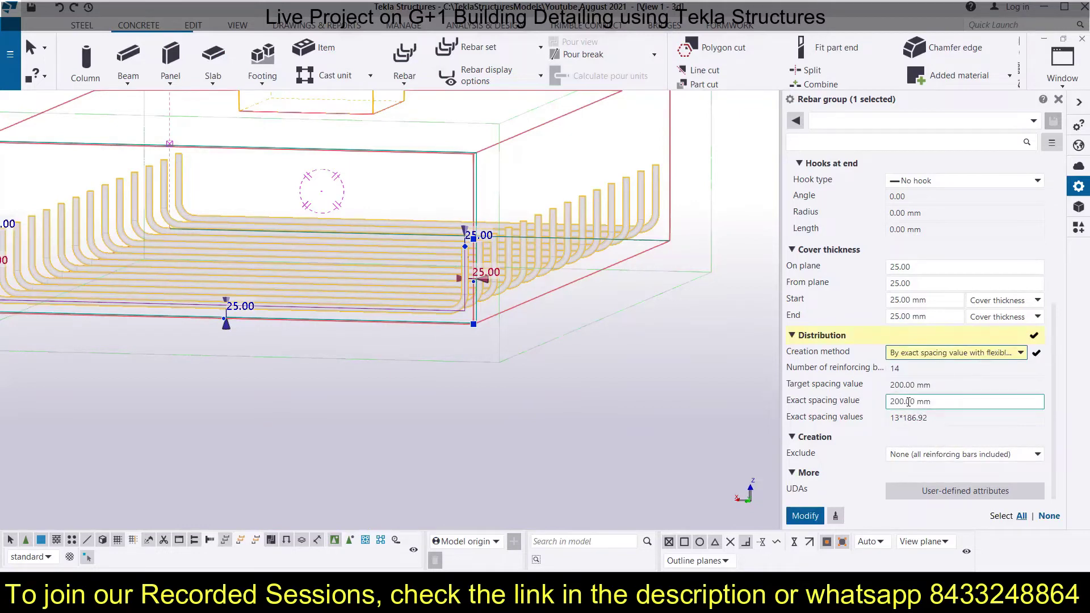
left_click(947, 401)
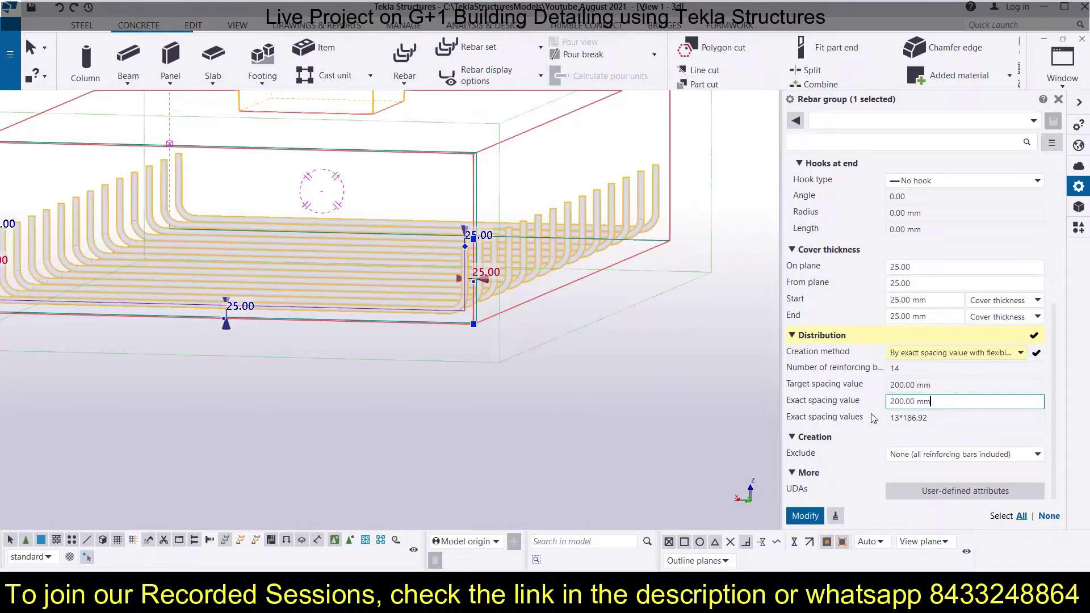
left_click(806, 517)
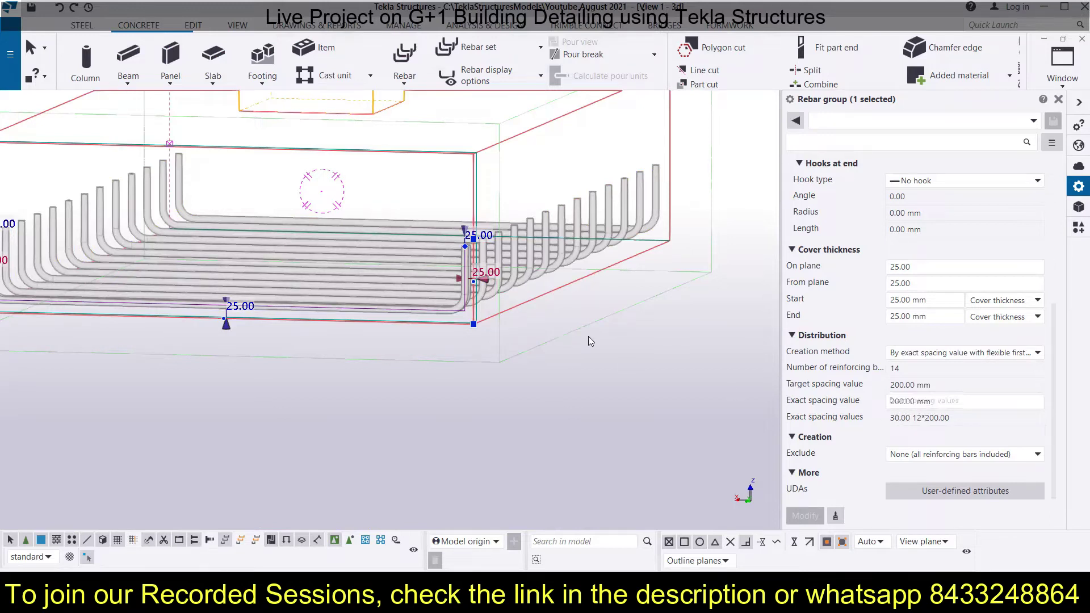
scroll(466, 258, "up", 5)
middle_click_drag(457, 258, 443, 366)
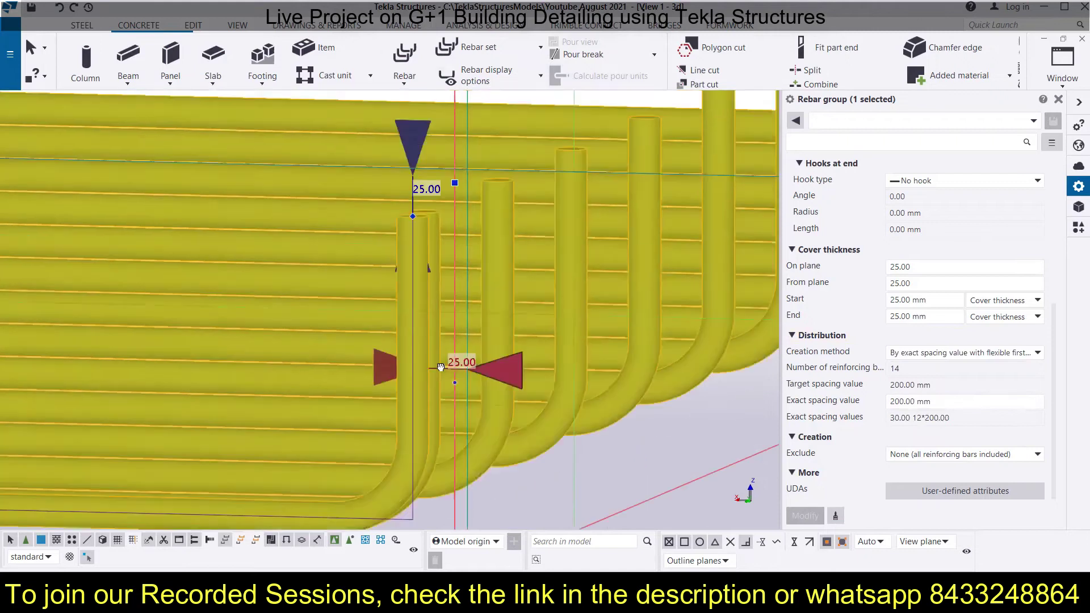
scroll(447, 238, "up", 2)
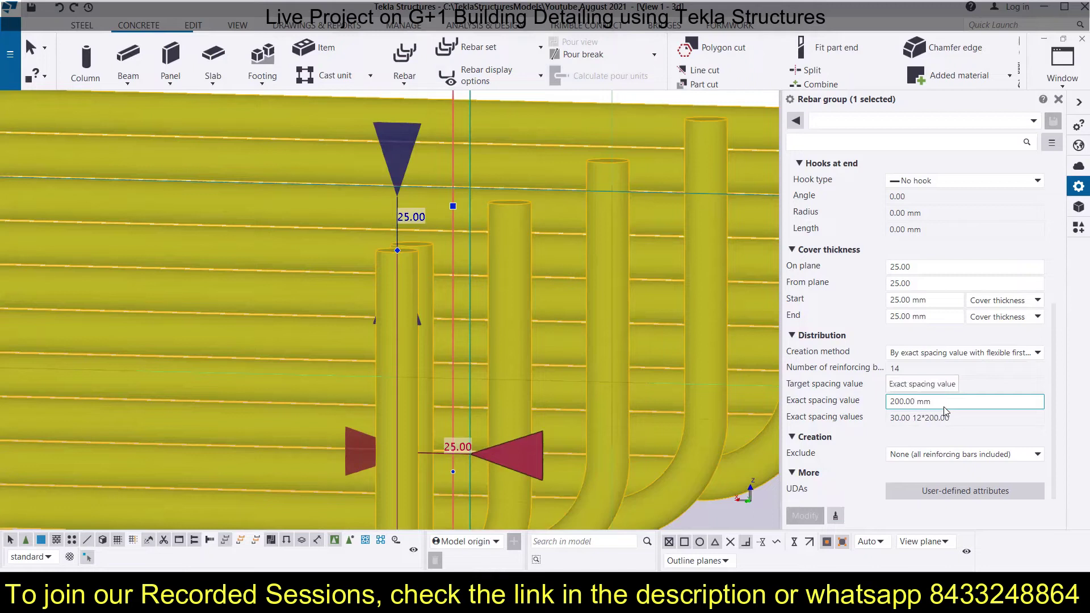
Set the exact spacing value of the footing bars to 150 mm and apply the change.
left_click(901, 401)
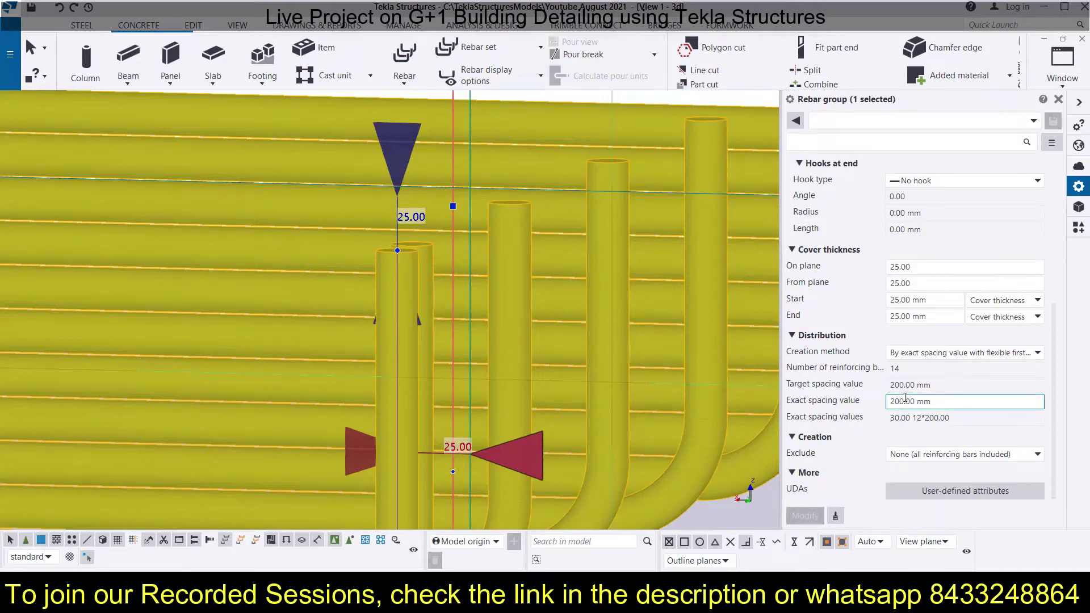
key("BackSpace")
key("BackSpace")
type("15")
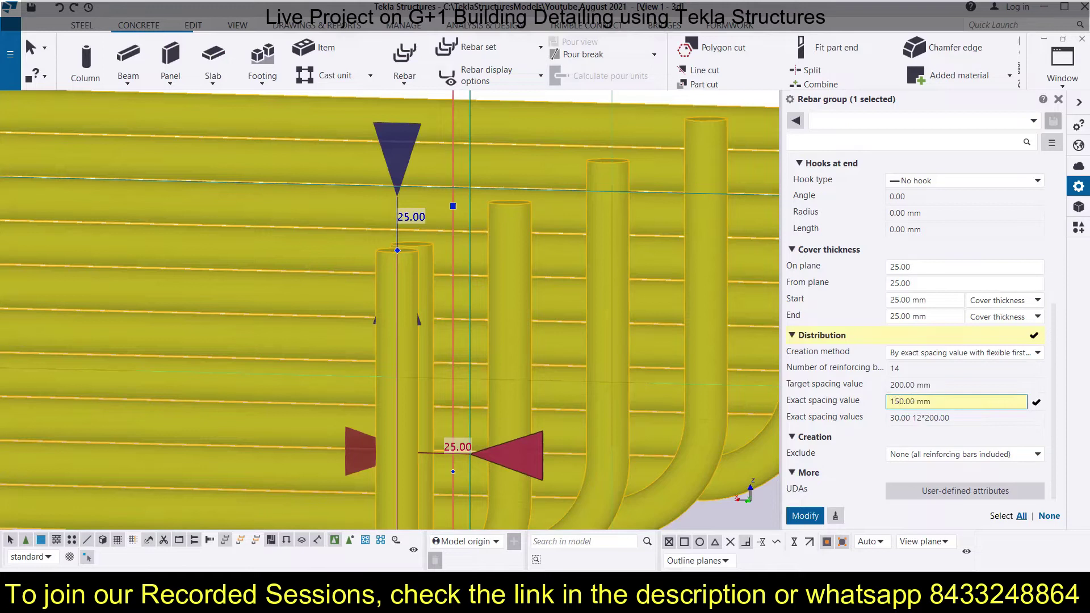
left_click(805, 516)
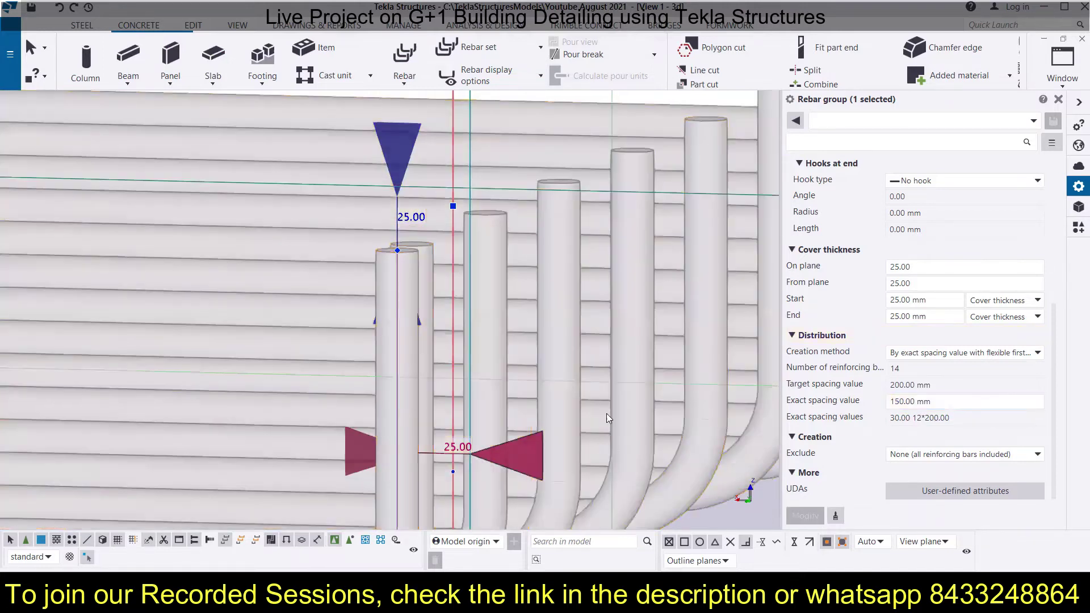
scroll(441, 248, "down", 5)
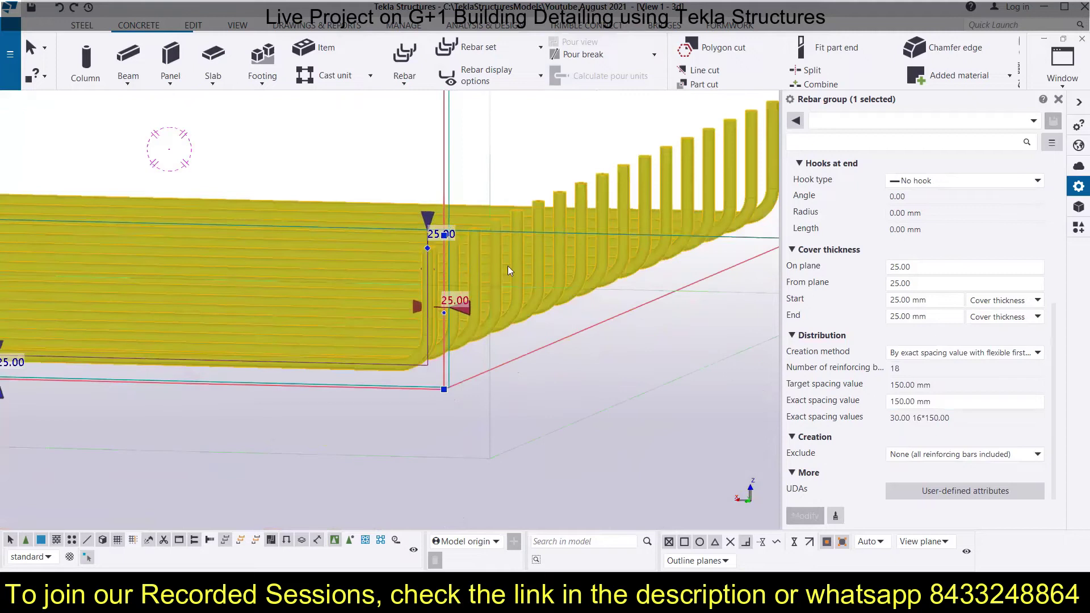
Reselect the footing's rebar group, set its exact spacing value to 180 mm and apply the change.
left_click(692, 380)
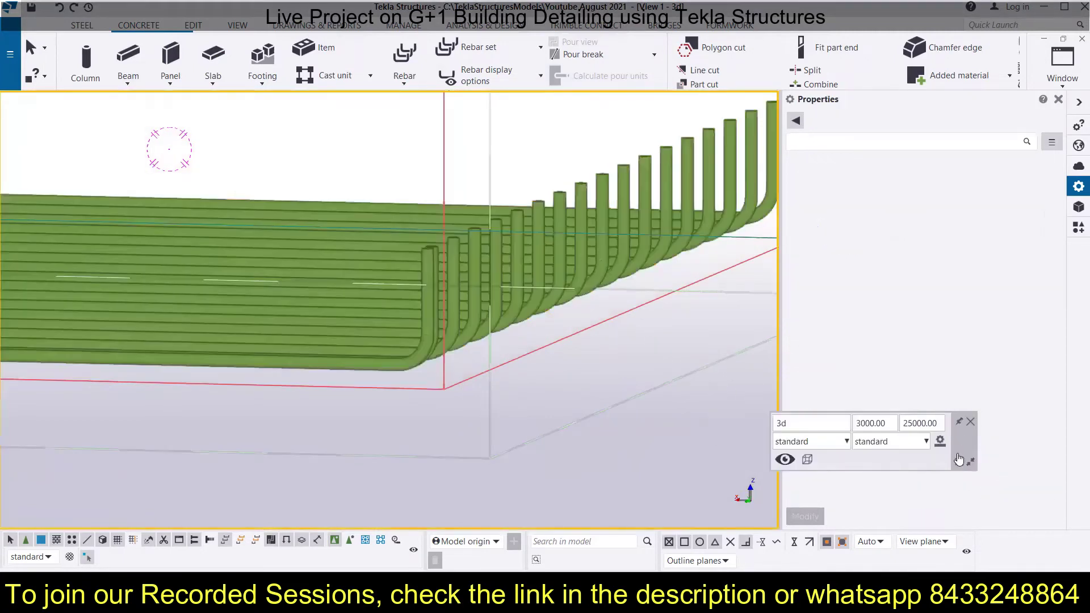
left_click(543, 227)
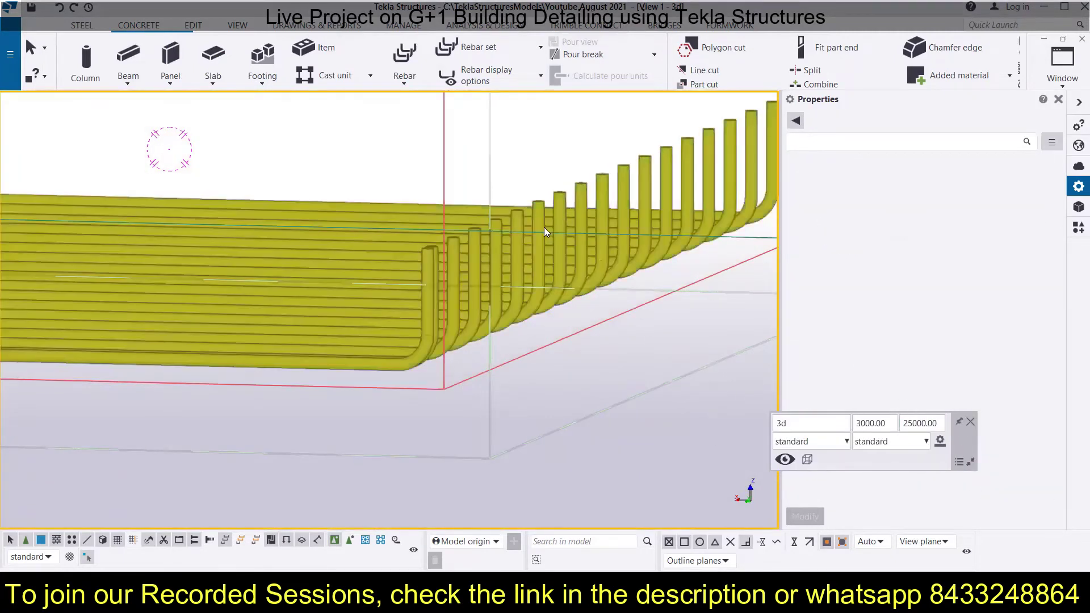
left_click(587, 228)
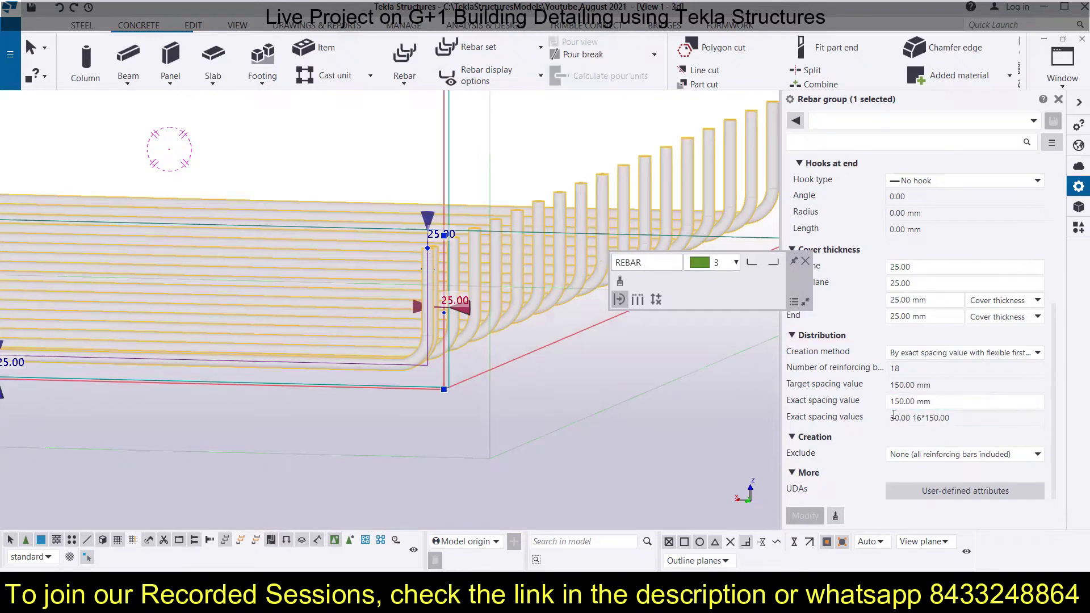
left_click(901, 401)
key("BackSpace")
type("8")
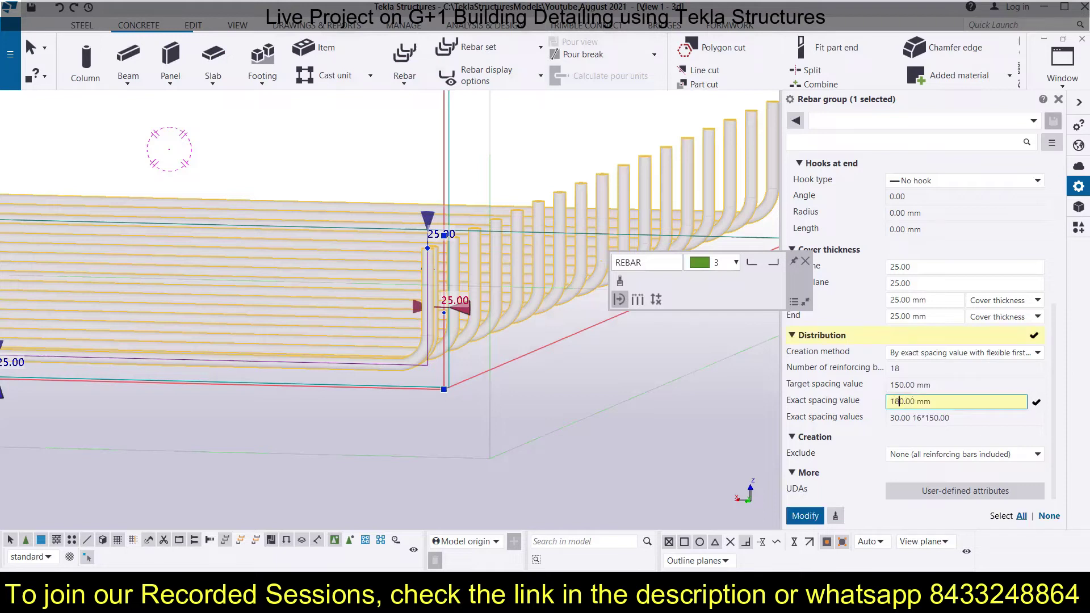
left_click(805, 515)
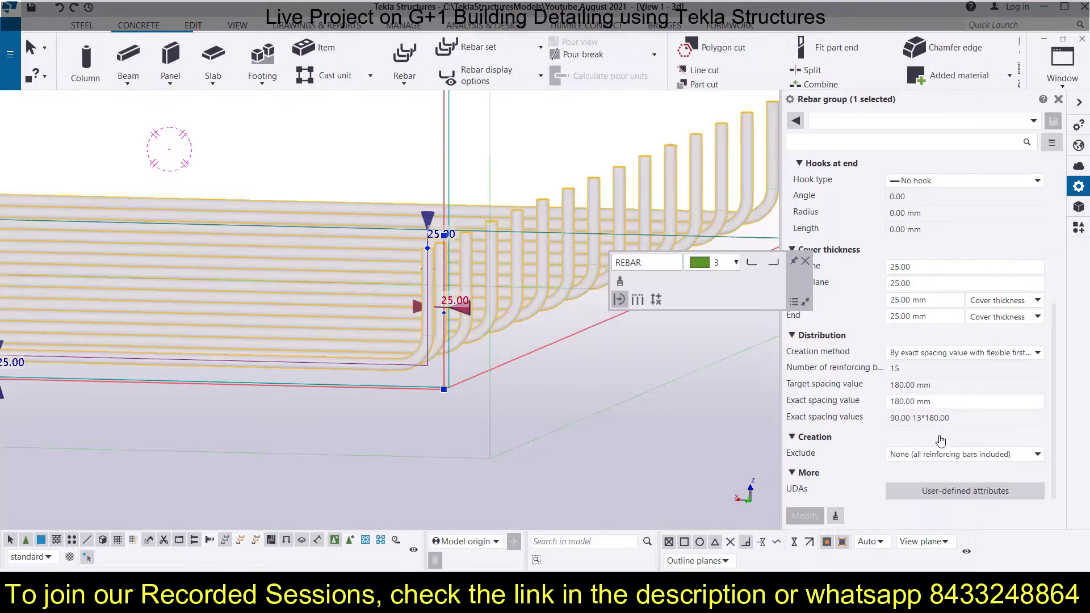
Change the footing bars' creation method to By exact spacing value with flexible last space and apply it.
left_click(977, 354)
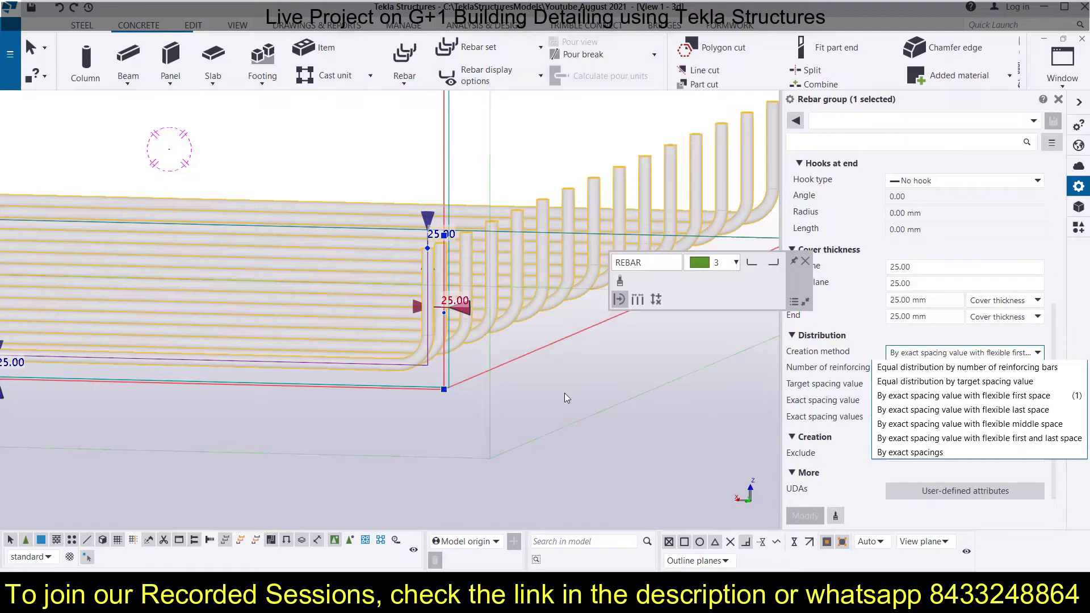
left_click(561, 419)
middle_click_drag(507, 430, 681, 217, "ctrl")
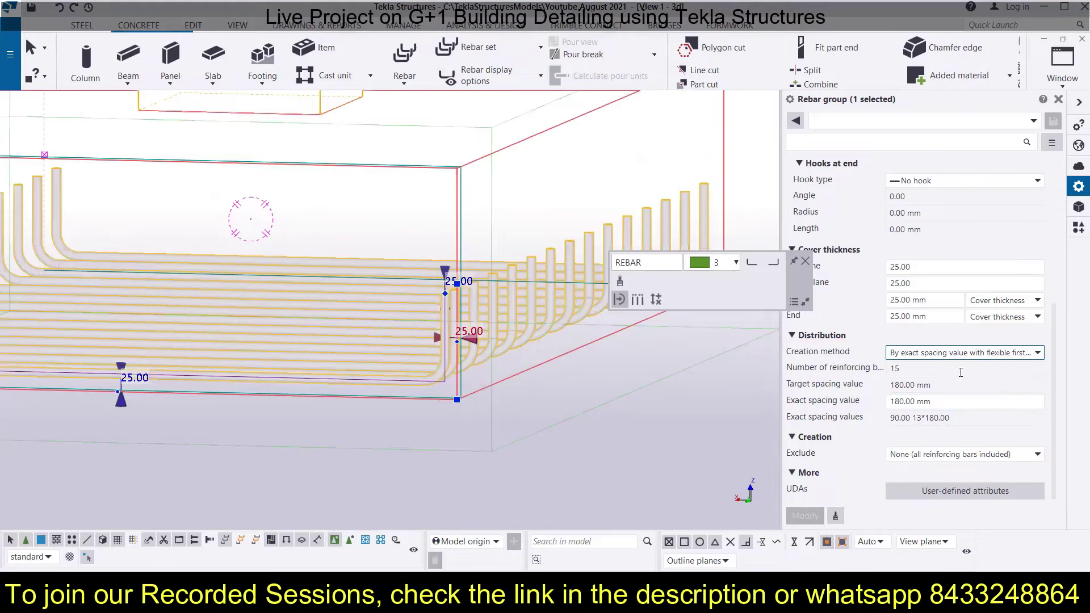
left_click(960, 353)
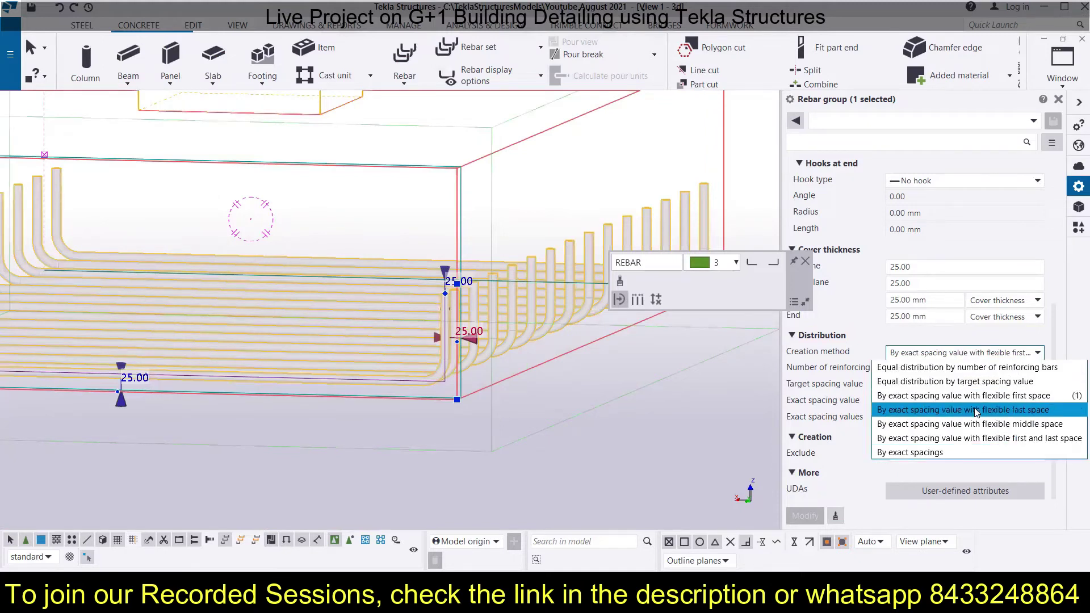
left_click(942, 410)
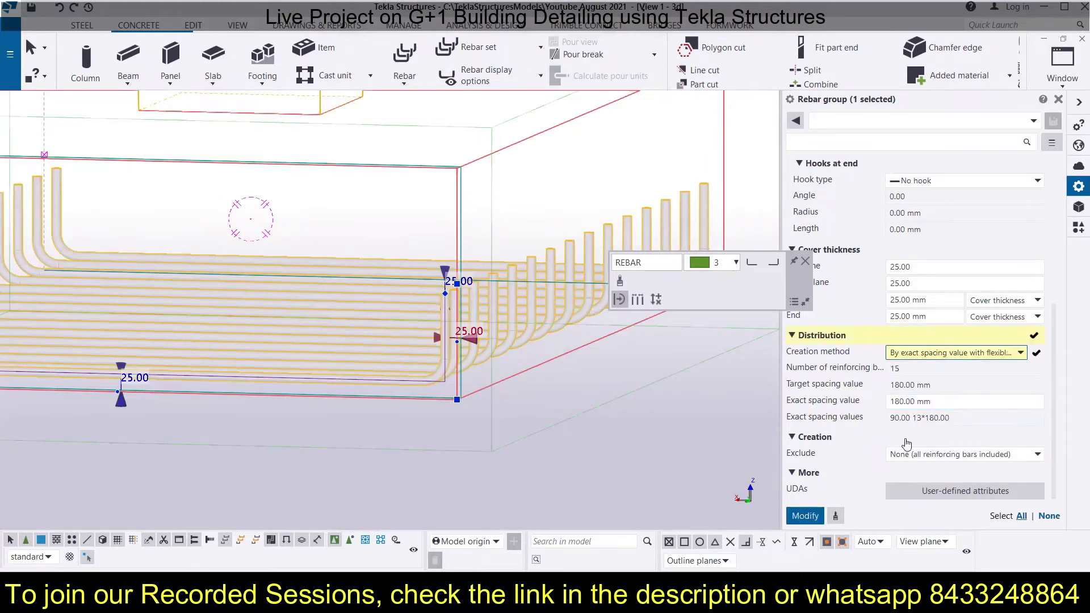
left_click(806, 515)
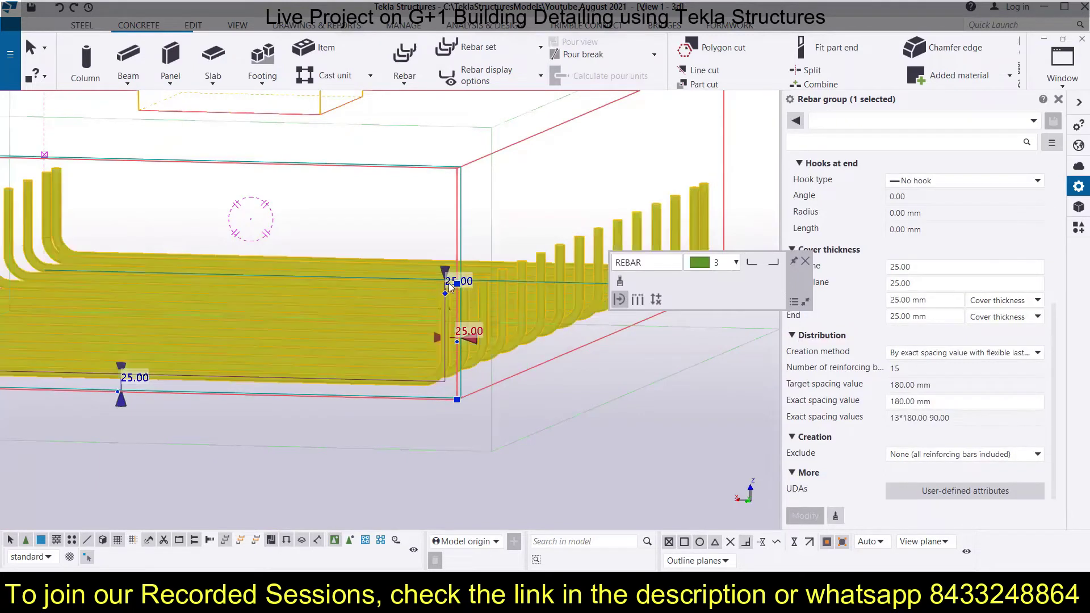
scroll(507, 389, "down", 5)
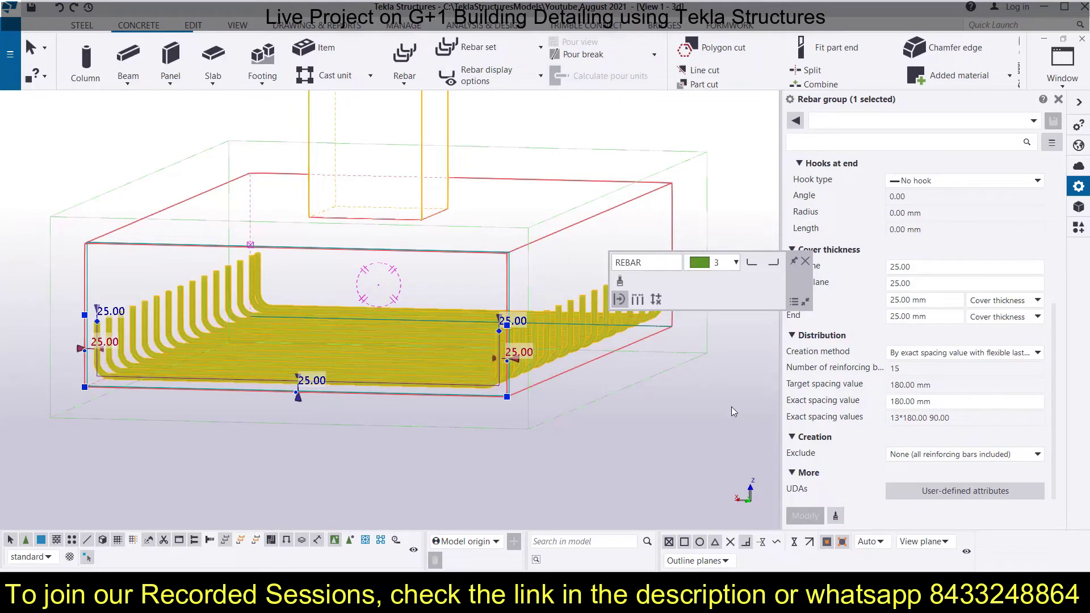
Apply the creation method By exact spacing value with flexible middle space to the footing bars and inspect the gap between the middle bars.
left_click(1003, 358)
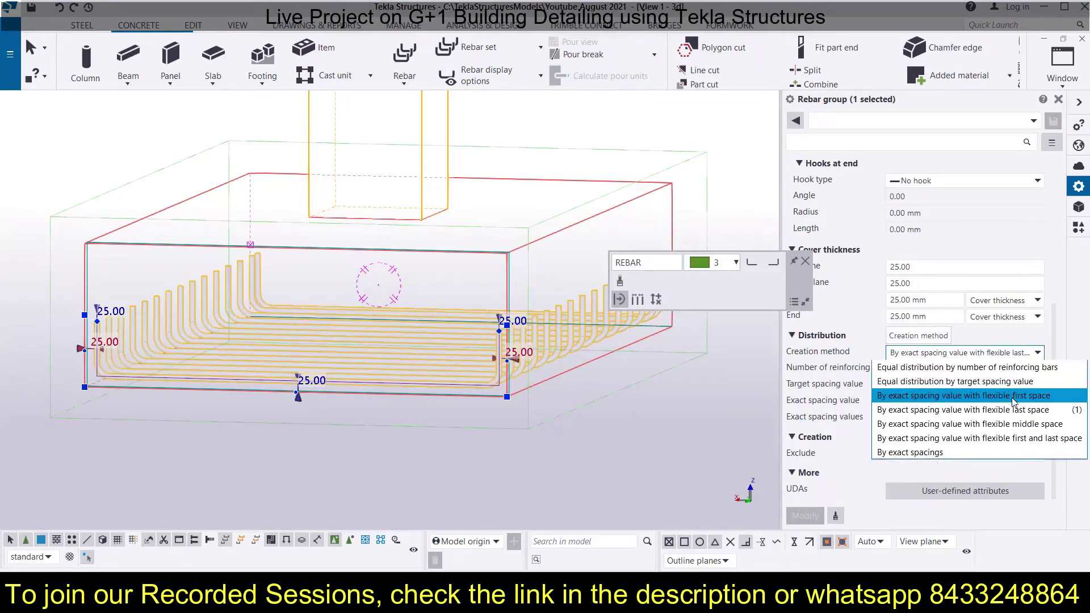
left_click(1014, 429)
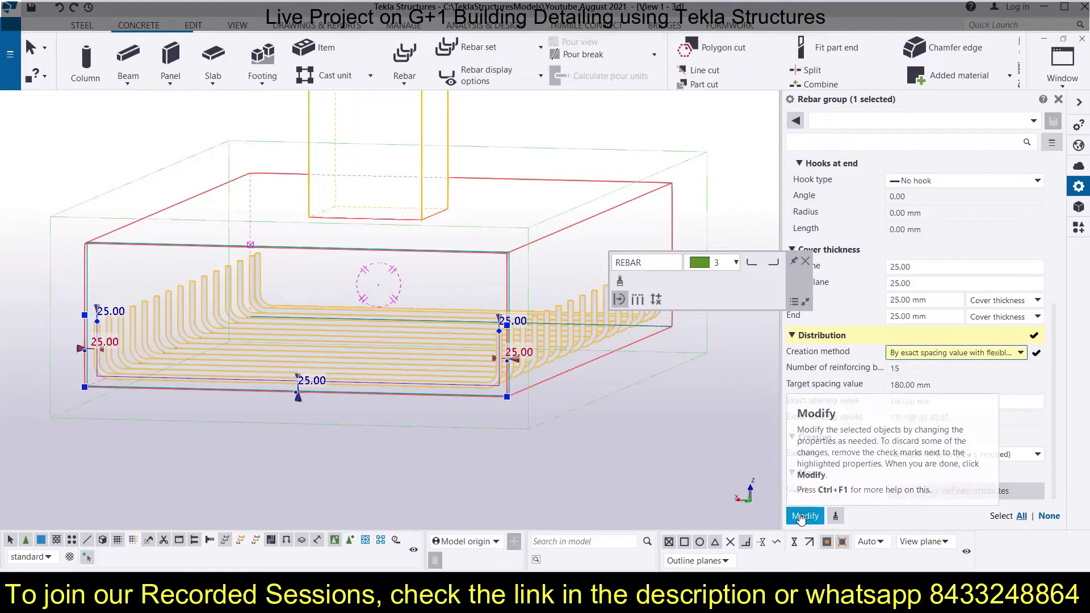
left_click(804, 516)
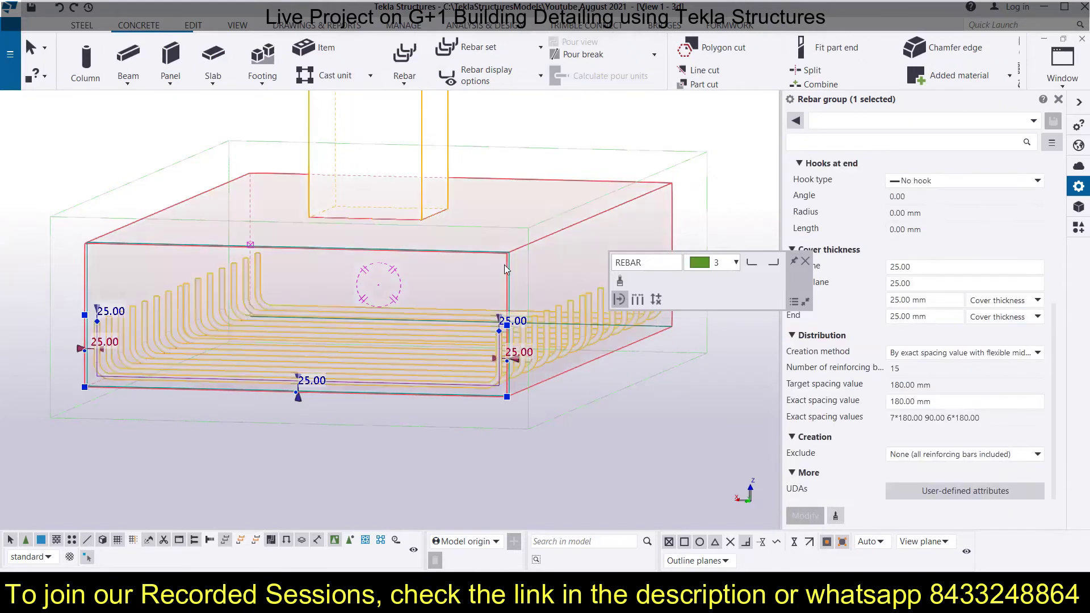
left_click(805, 262)
scroll(592, 330, "up", 5)
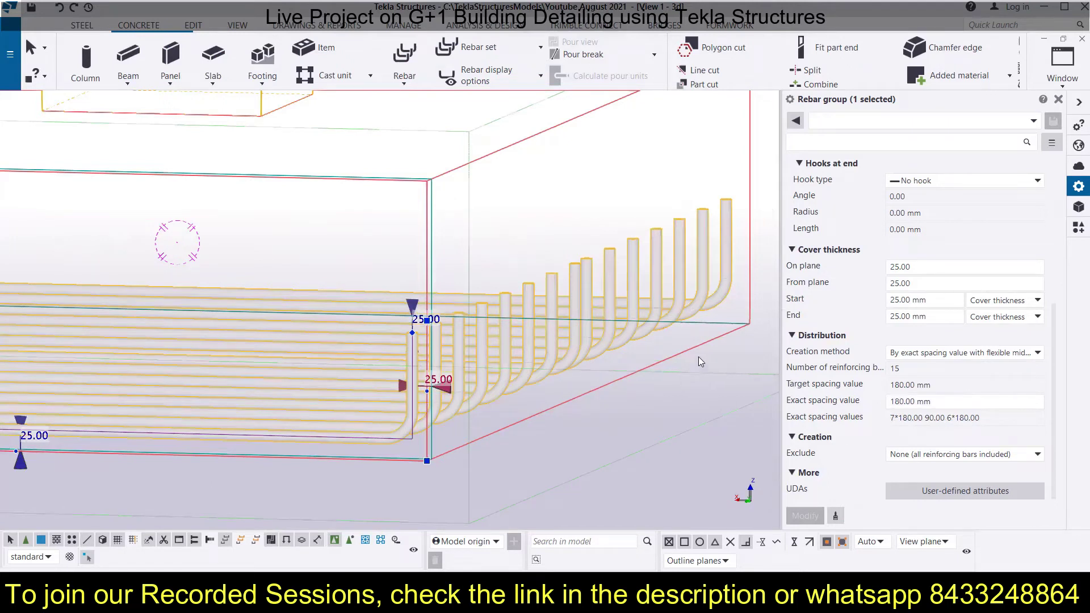
scroll(593, 269, "up", 8)
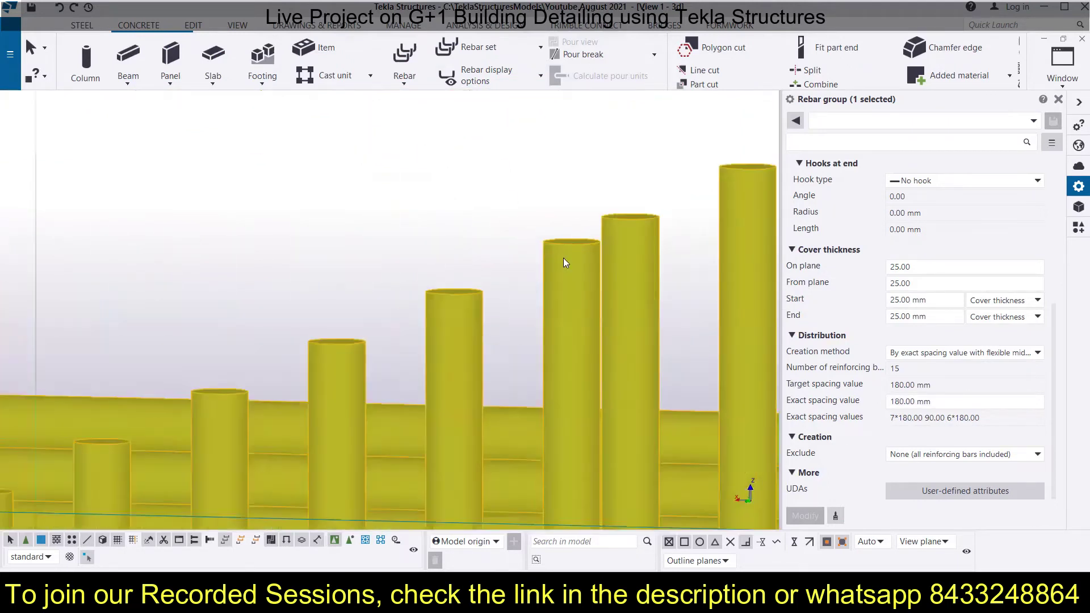
scroll(594, 266, "down", 8)
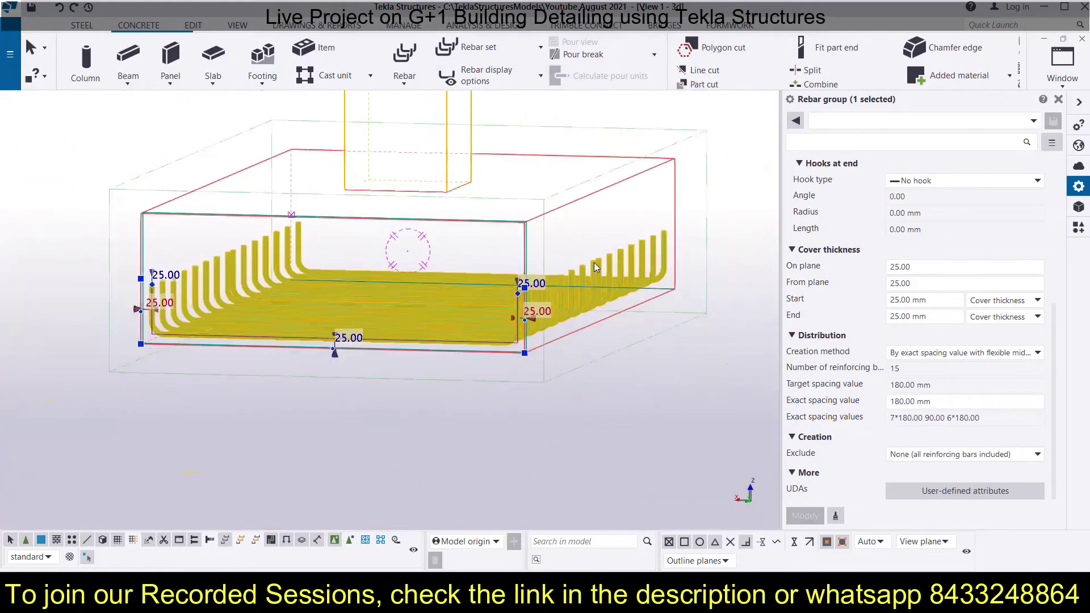
Apply the creation method By exact spacing value with flexible first and last space to the footing bars and inspect the end spacings.
left_click(1021, 354)
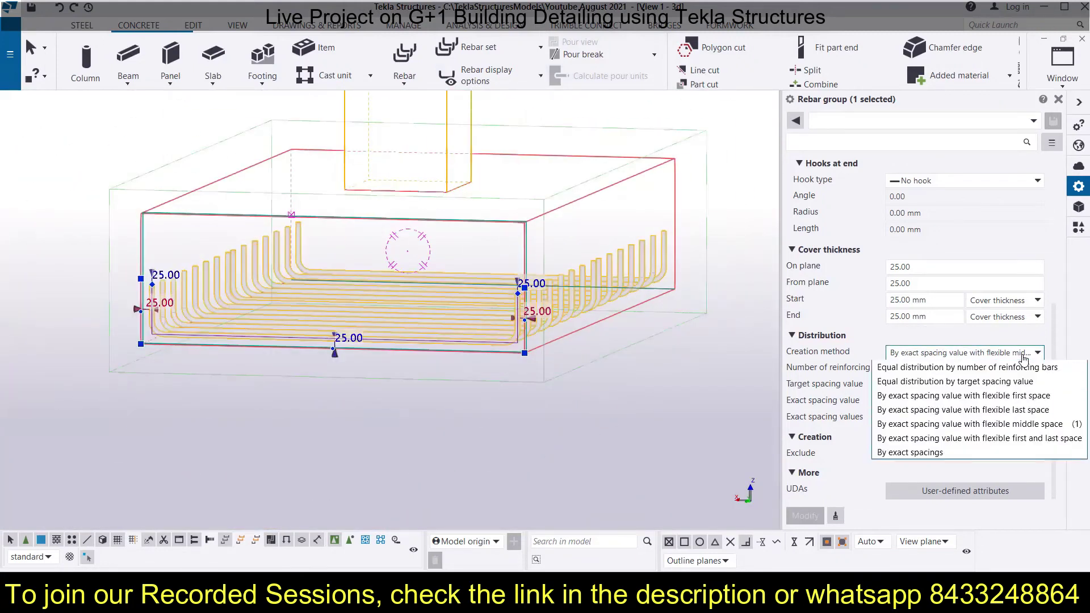
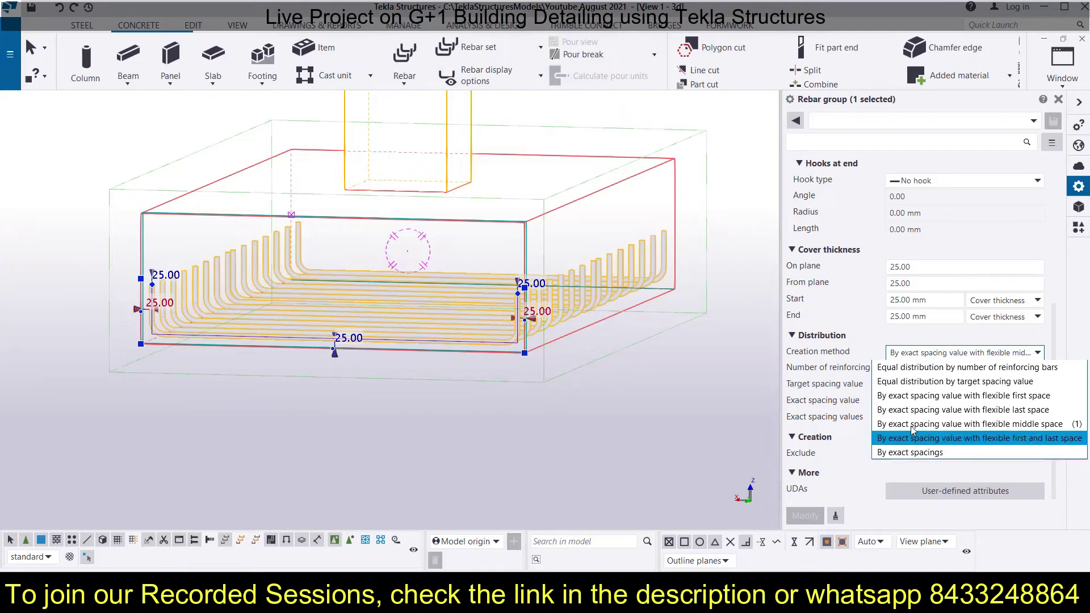
left_click(961, 444)
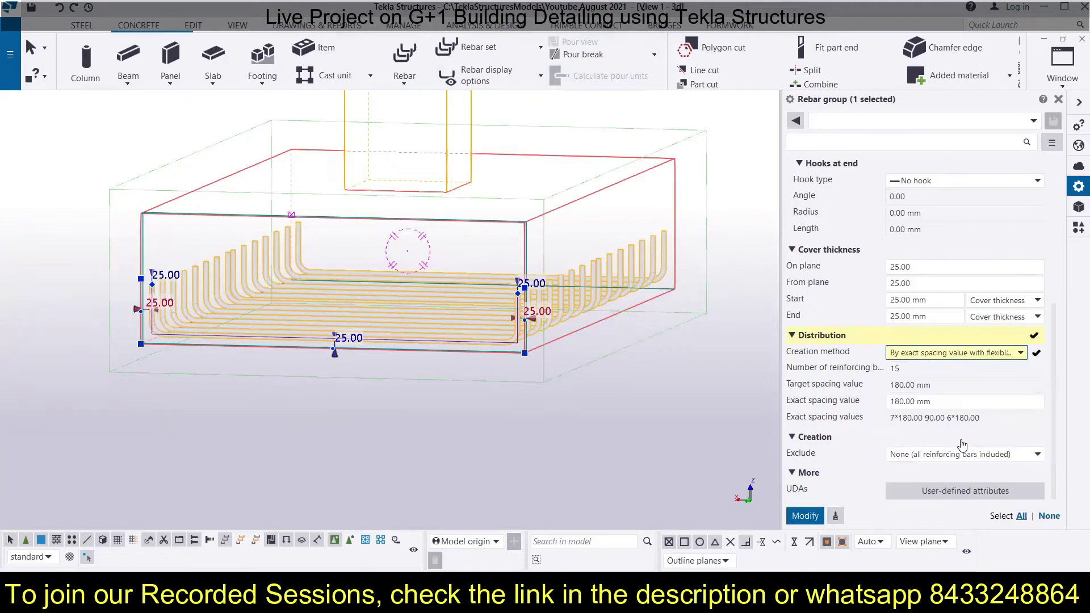
left_click(806, 516)
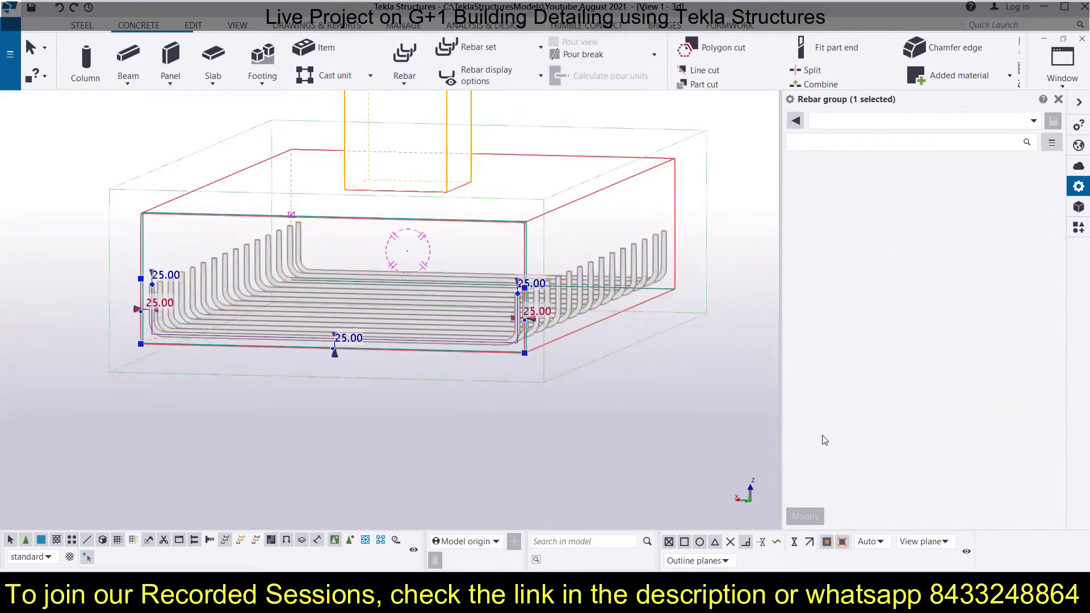
scroll(701, 253, "up", 3)
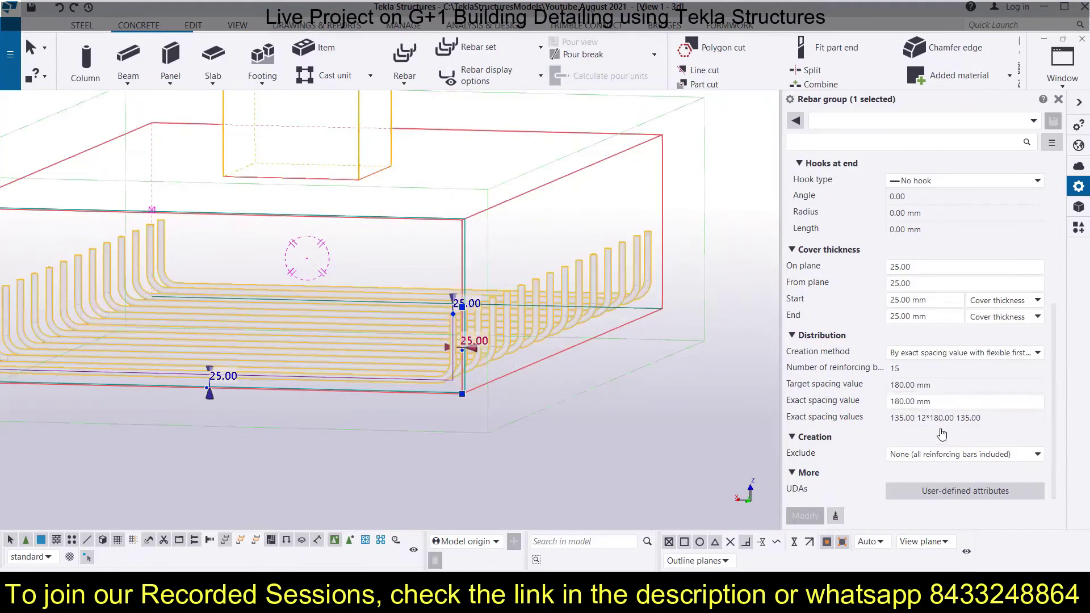
scroll(466, 326, "up", 3)
scroll(604, 267, "down", 2)
scroll(601, 248, "down", 4)
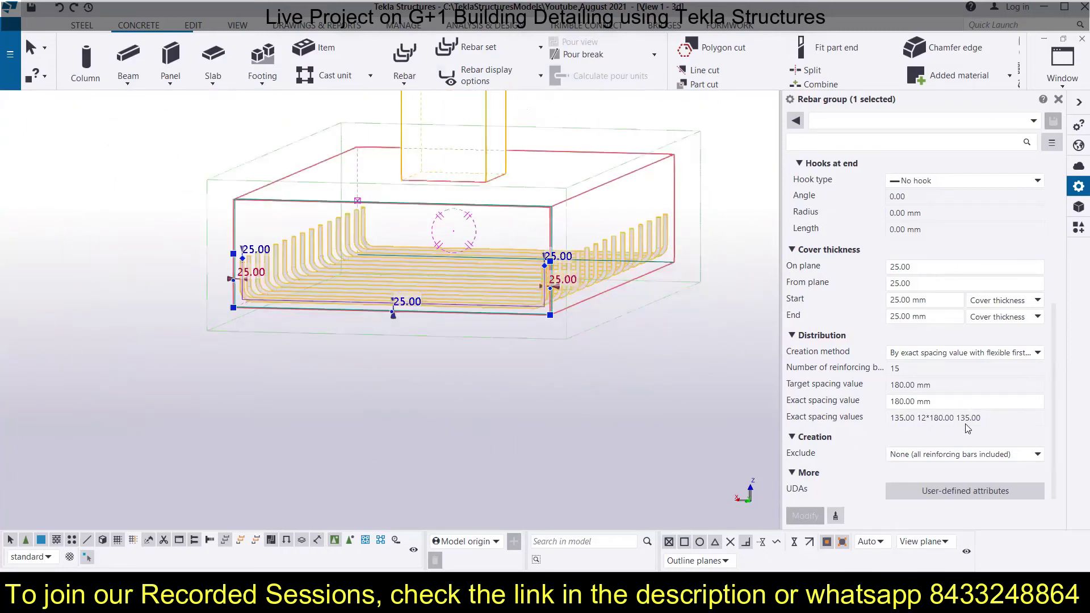
Change the footing bars' creation method to By exact spacings, set the exact spacing values to 14*150 and apply the change.
left_click(1004, 352)
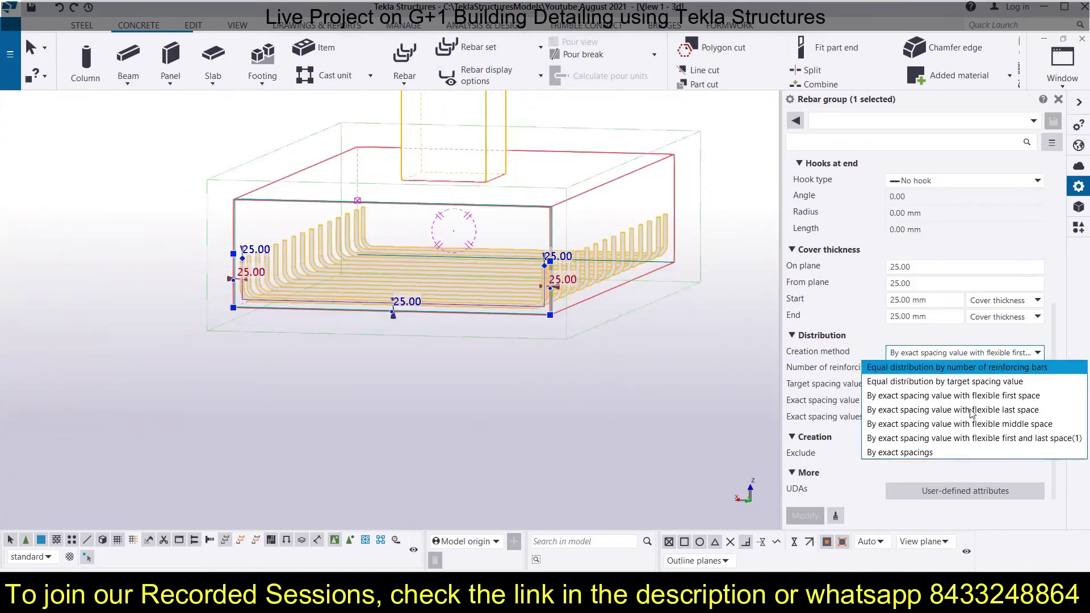
left_click(923, 452)
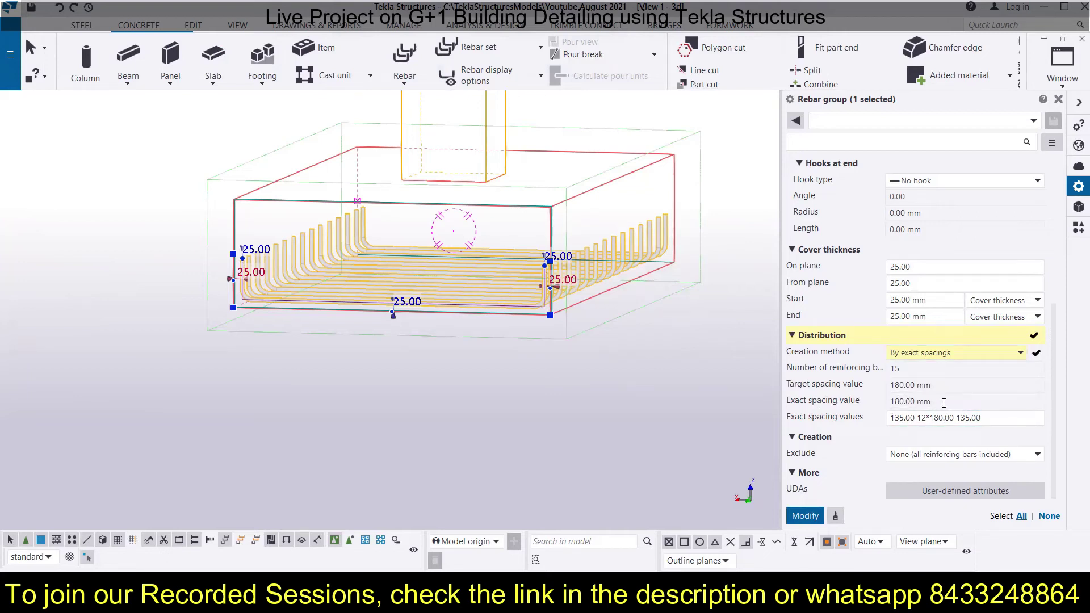
key("ctrl+z")
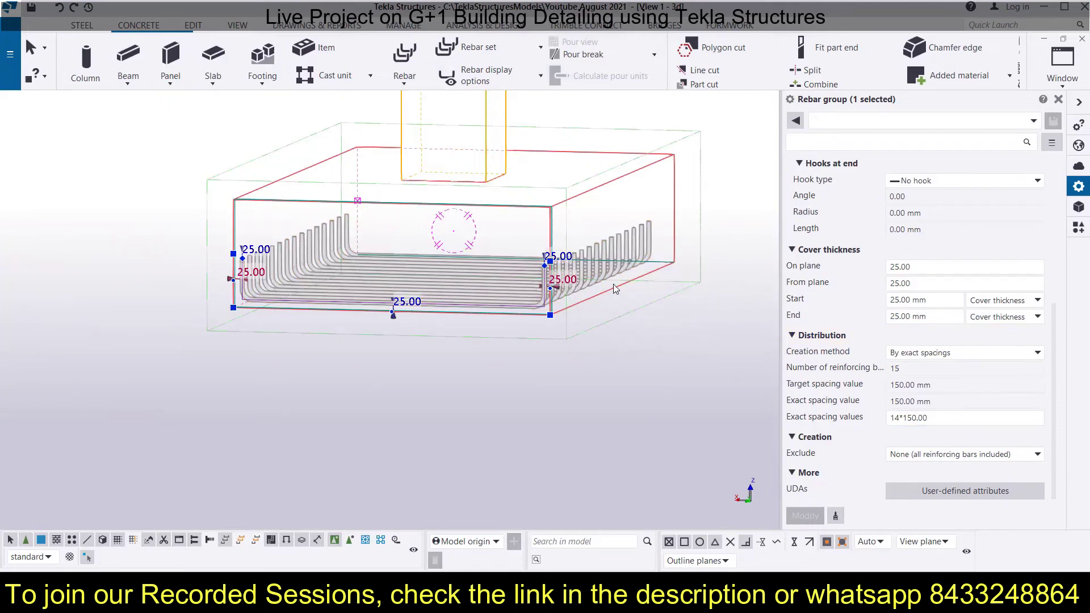
scroll(592, 241, "up", 2)
scroll(591, 236, "up", 1)
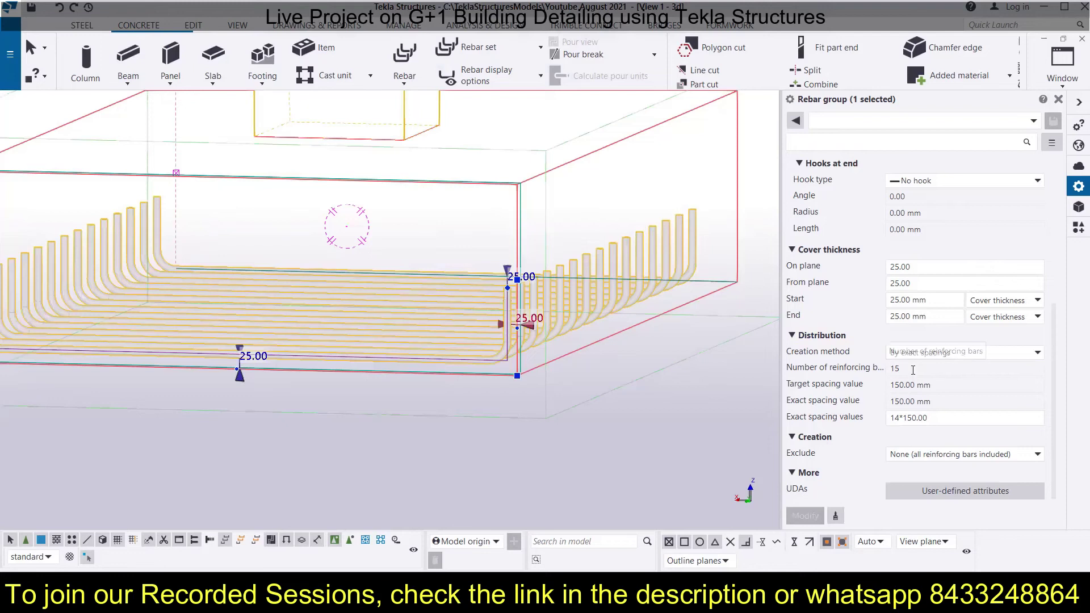
Change the footing bars' creation method to Equal distribution by number of reinforcing bars and apply it.
left_click(1015, 354)
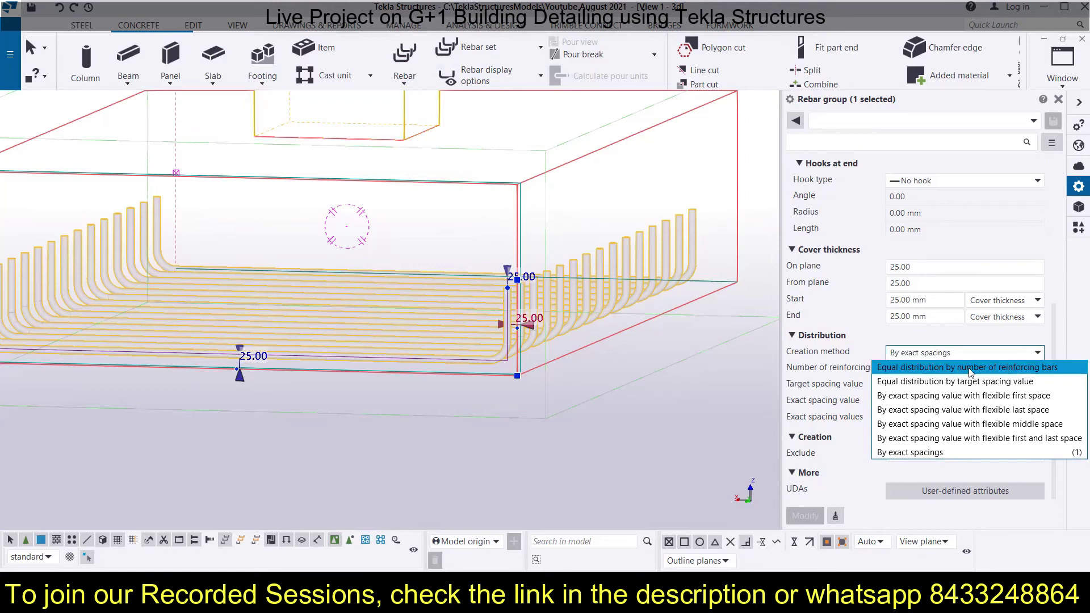
left_click(1002, 373)
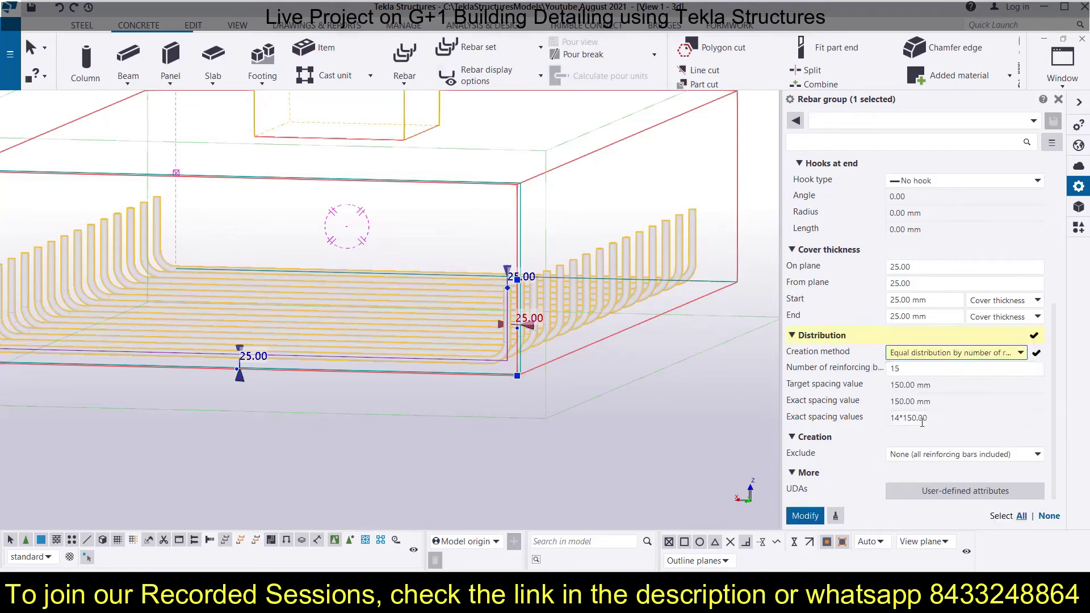
left_click(807, 517)
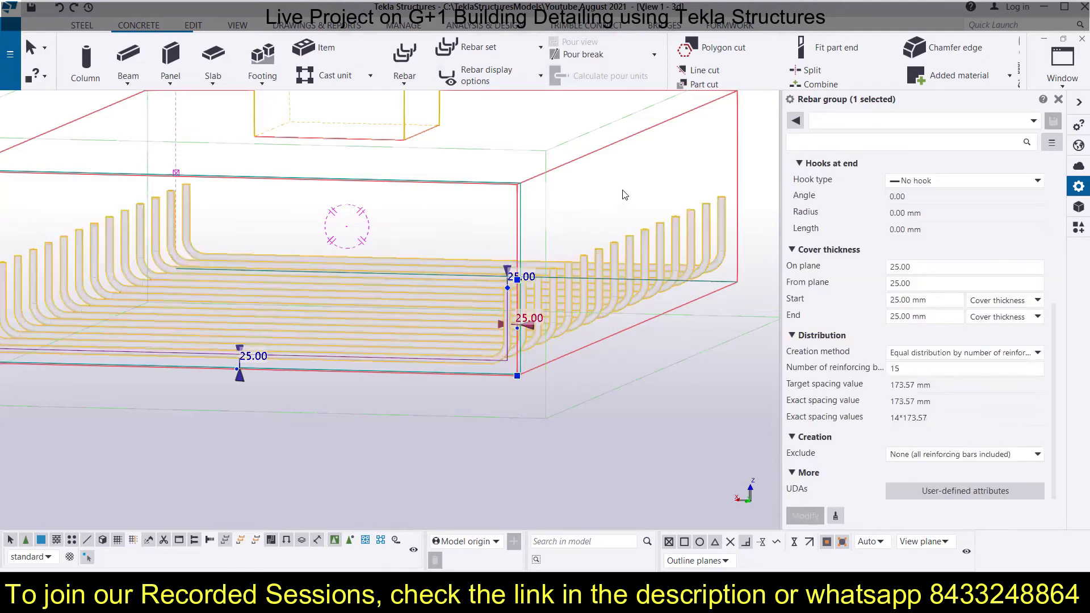
scroll(625, 199, "down", 3)
middle_click_drag(605, 305, 532, 292)
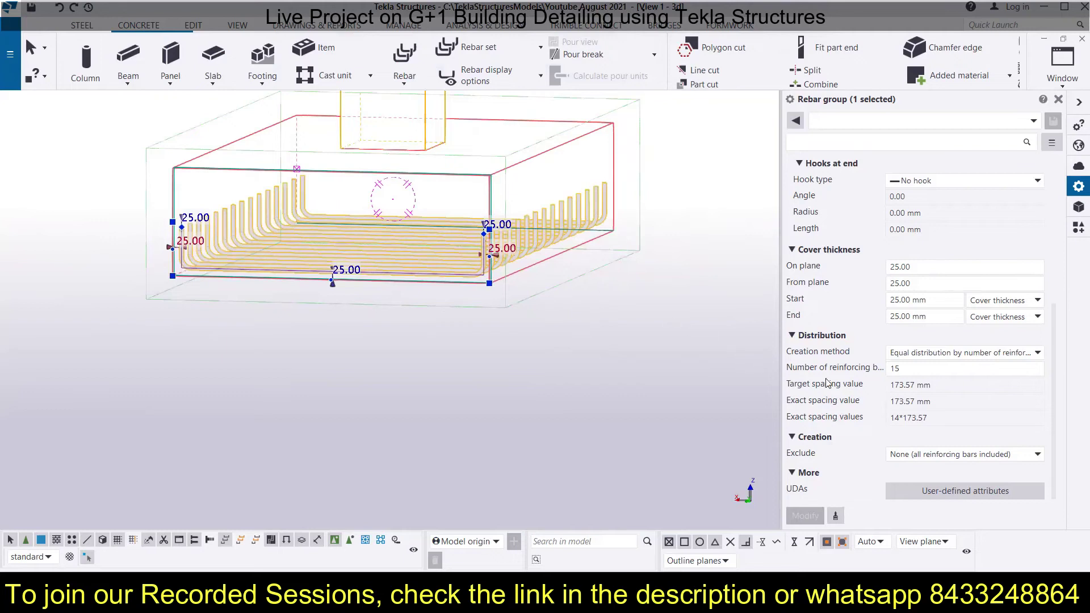
Change the footing bars' creation method to Equal distribution by target spacing value with a target spacing of 150 mm and apply it.
left_click(955, 358)
left_click(942, 379)
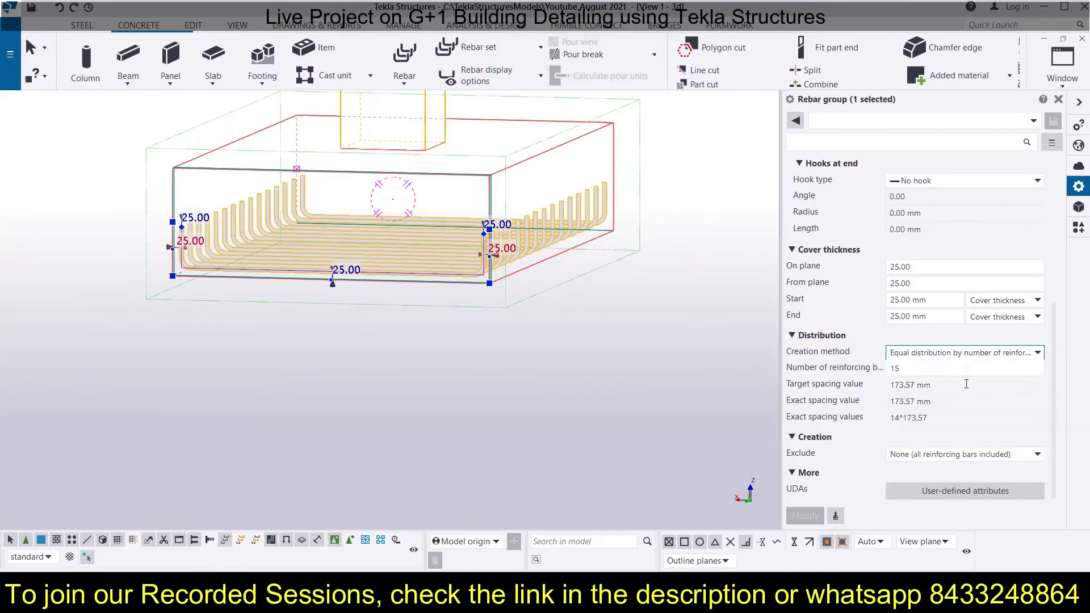
left_click(940, 387)
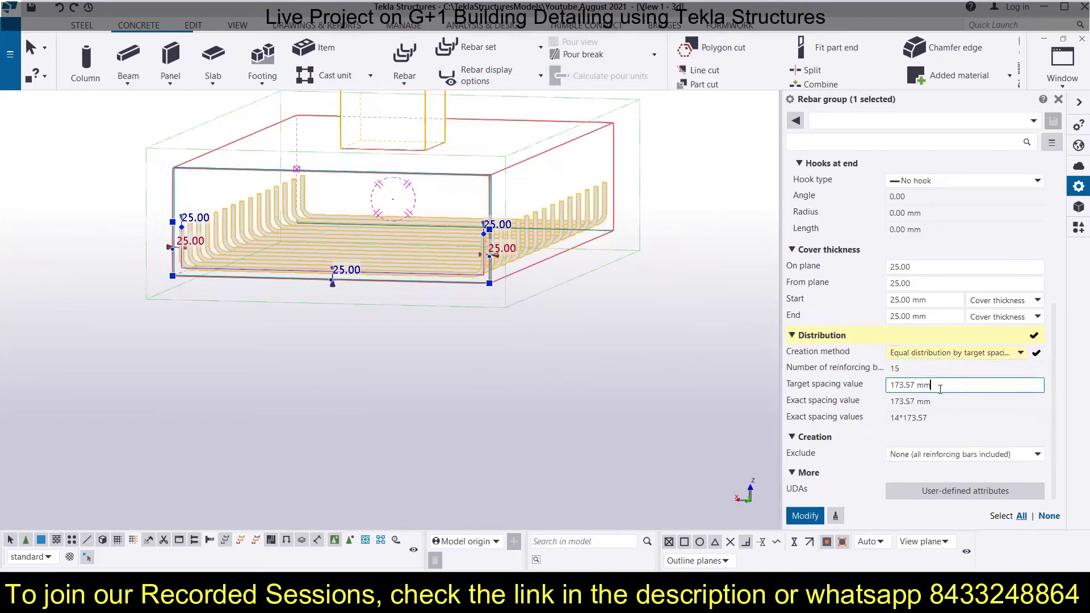
key("BackSpace")
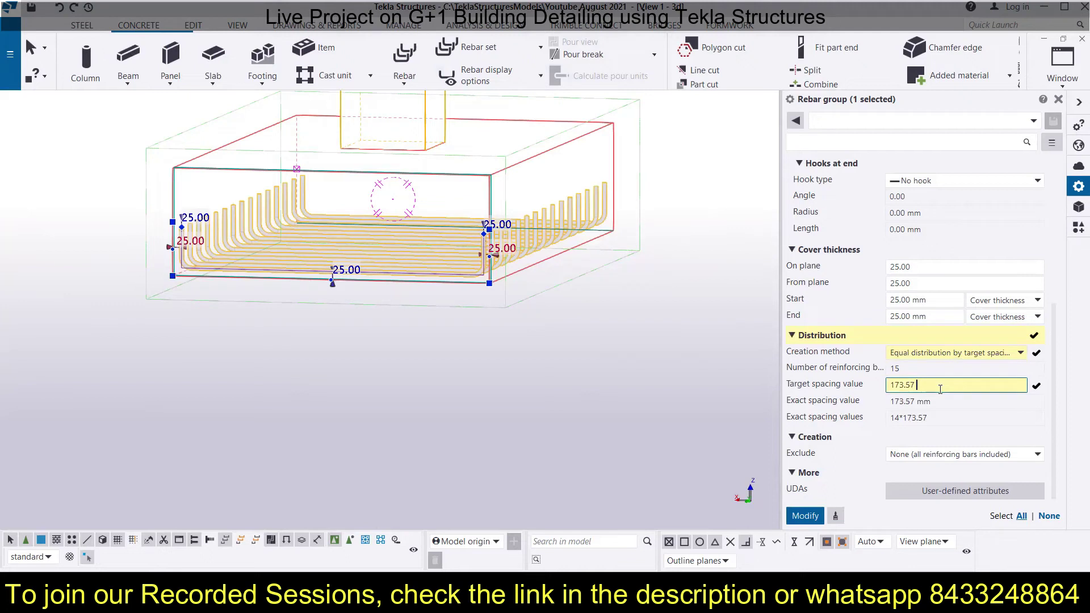
key("BackSpace")
key("BackSpace")
key("BackSpace")
key("BackSpace")
key("BackSpace")
key("BackSpace")
key("BackSpace")
type("150")
left_click(789, 517)
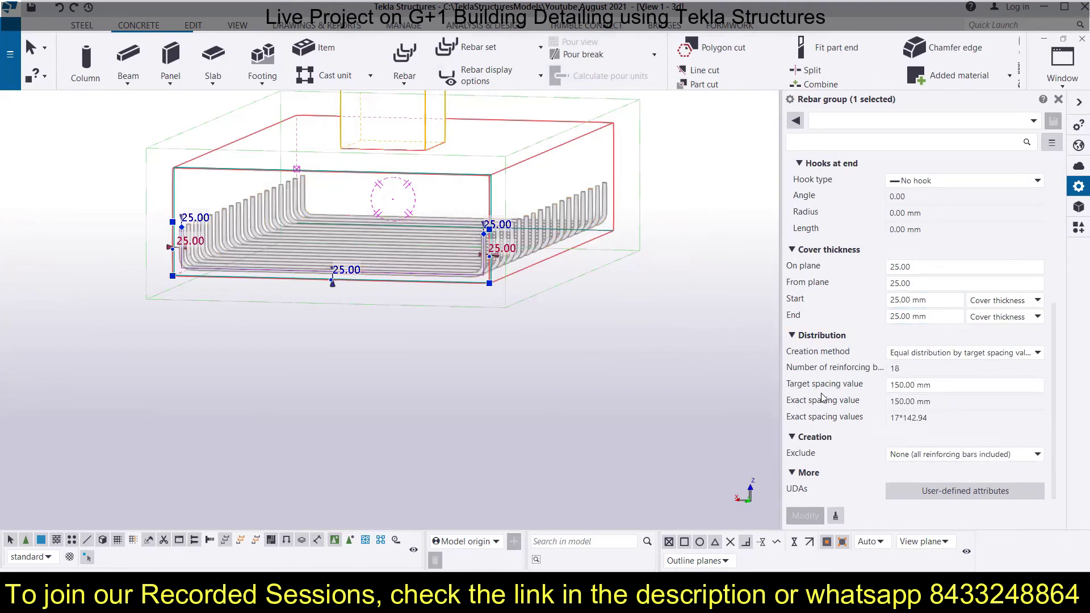
Define the footing bars' start and end by Leg length, set both to 400 mm, and apply the change.
scroll(822, 398, "up", 1)
scroll(851, 372, "down", 1)
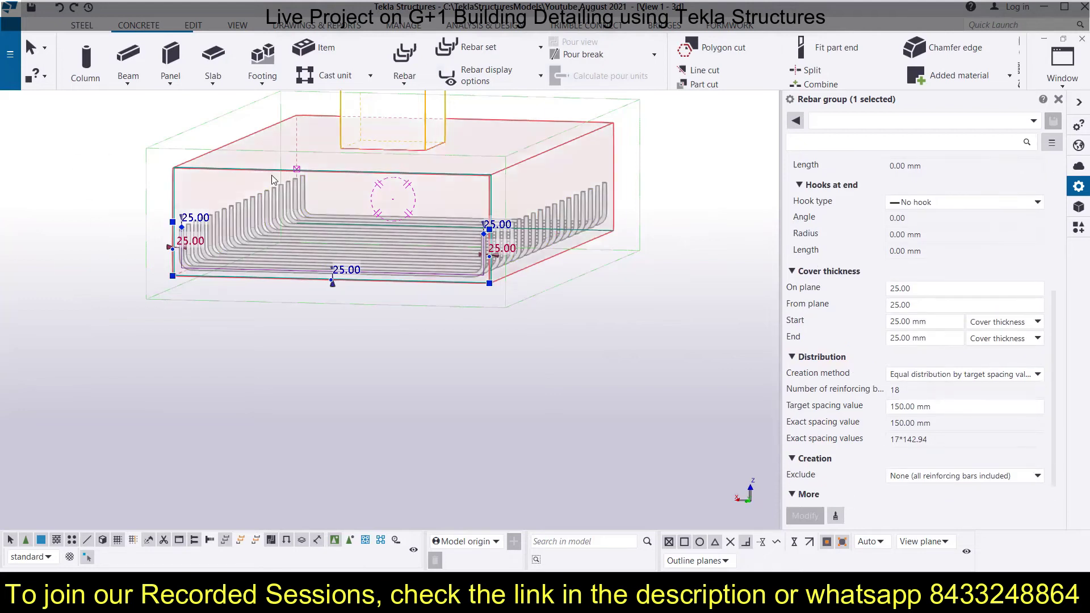
left_click(939, 319)
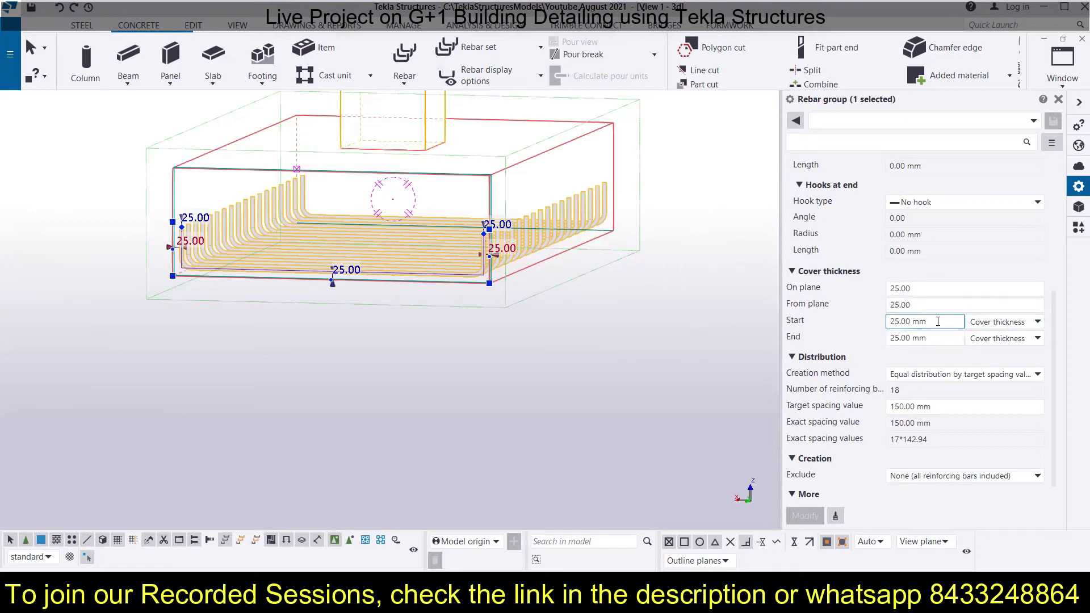
left_click_drag(924, 322, 867, 326)
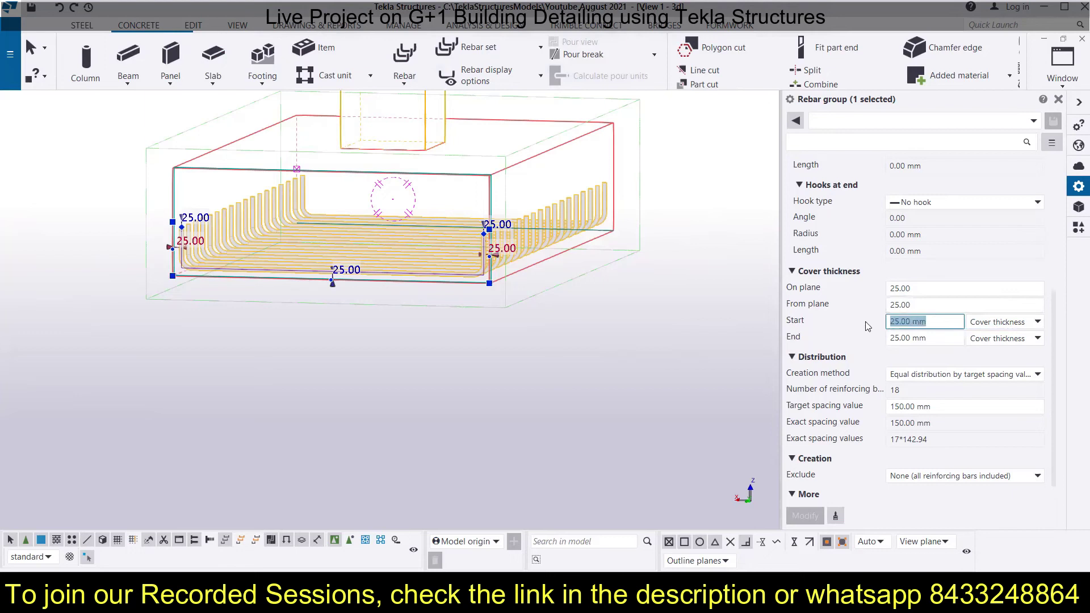
left_click(1002, 322)
left_click(1005, 352)
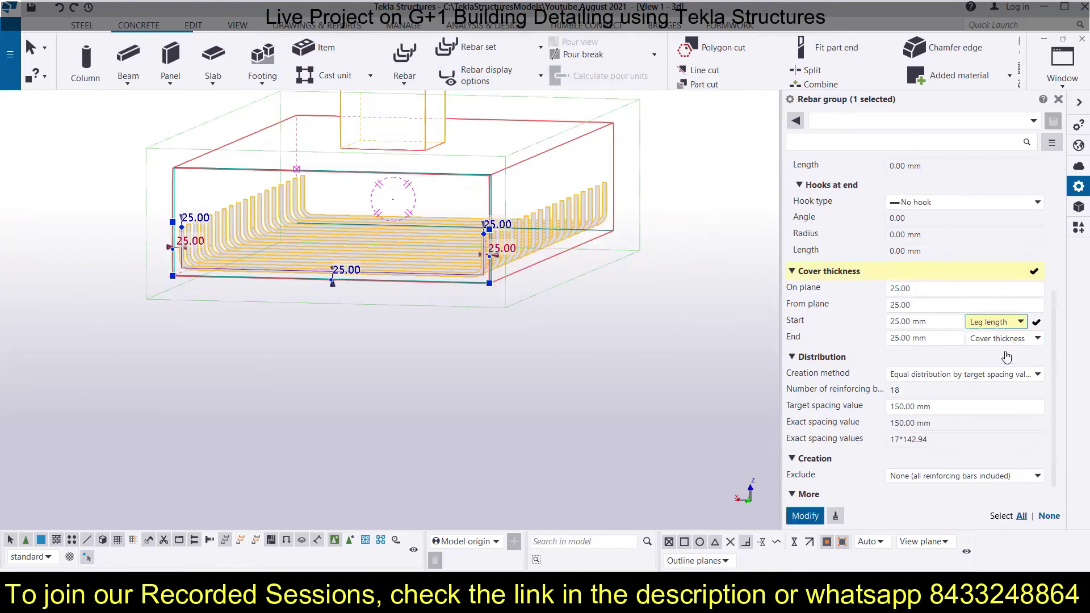
left_click(1005, 339)
left_click(1006, 367)
left_click_drag(936, 321, 886, 329)
type("400")
left_click_drag(939, 338, 883, 349)
type("4")
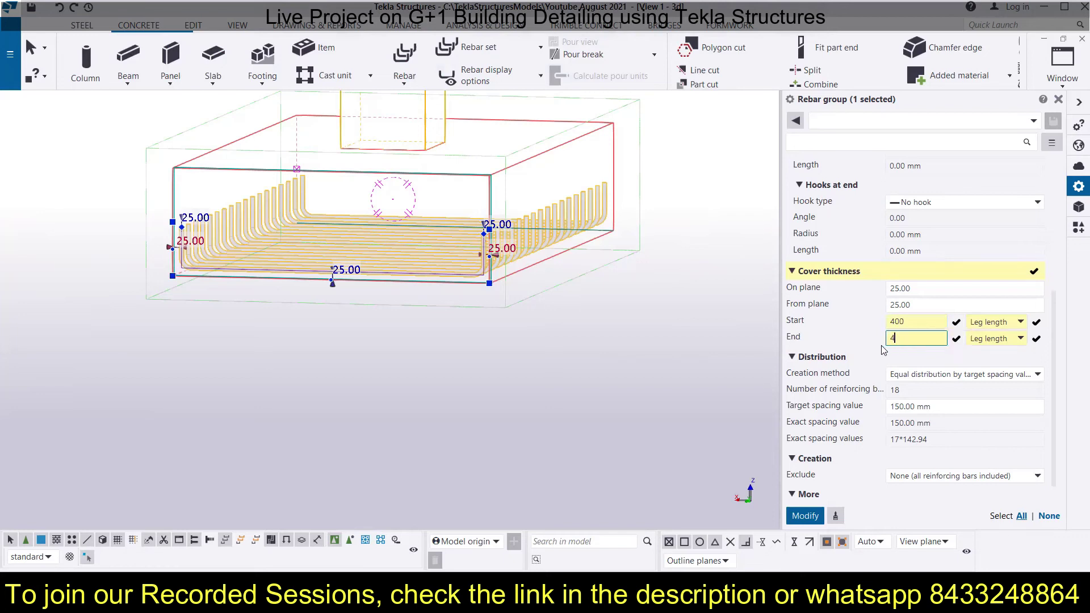
type("00")
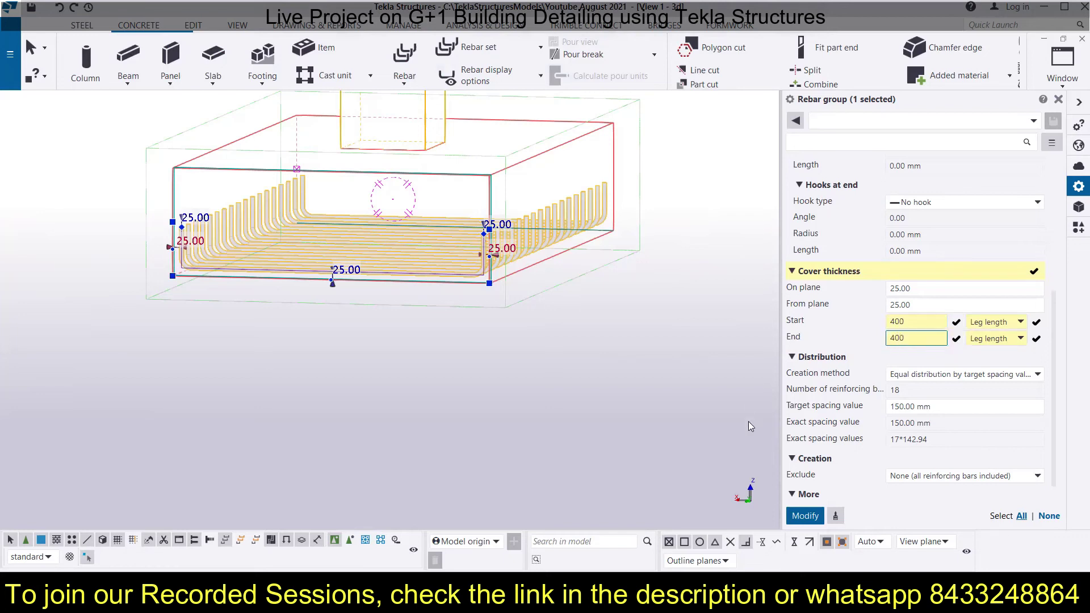
left_click(806, 517)
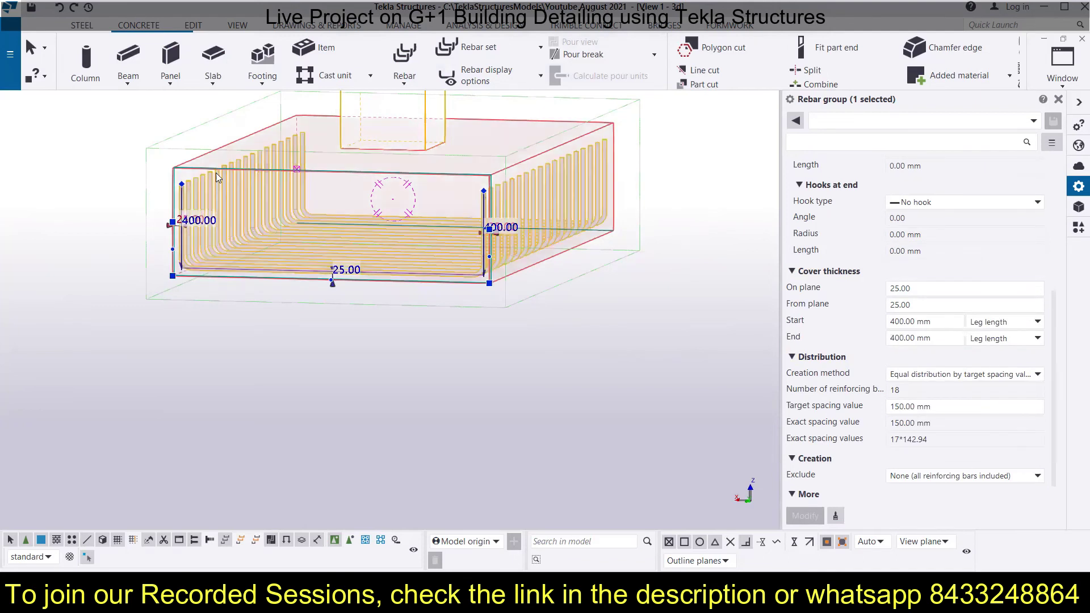
Switch the footing bars' start to Cover thickness with a value of 50 mm and apply the change.
left_click(938, 321)
key("ctrl+a")
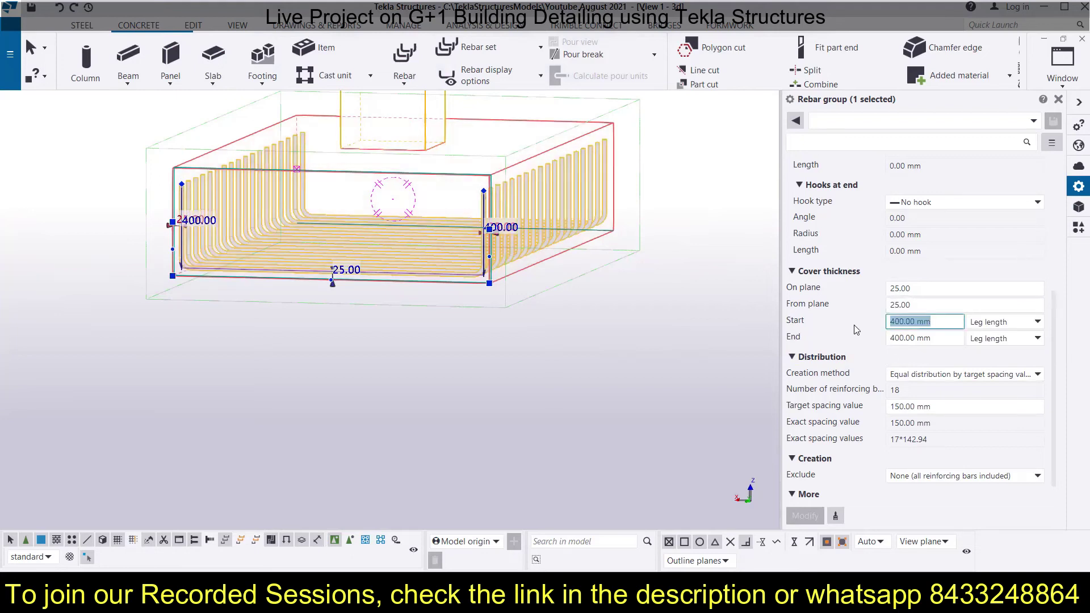
type("50")
left_click(1002, 323)
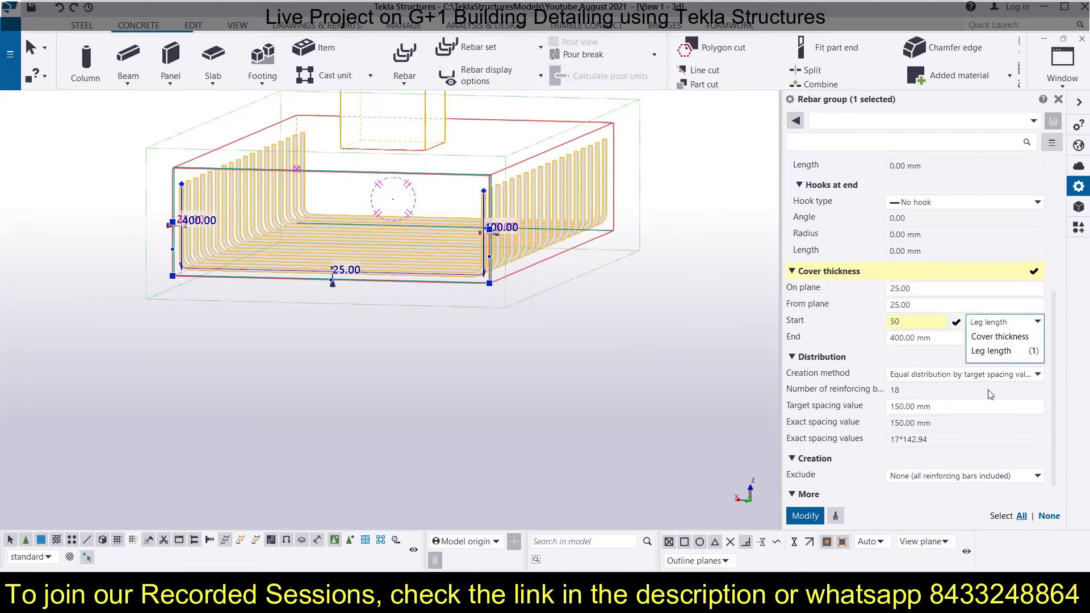
left_click(998, 337)
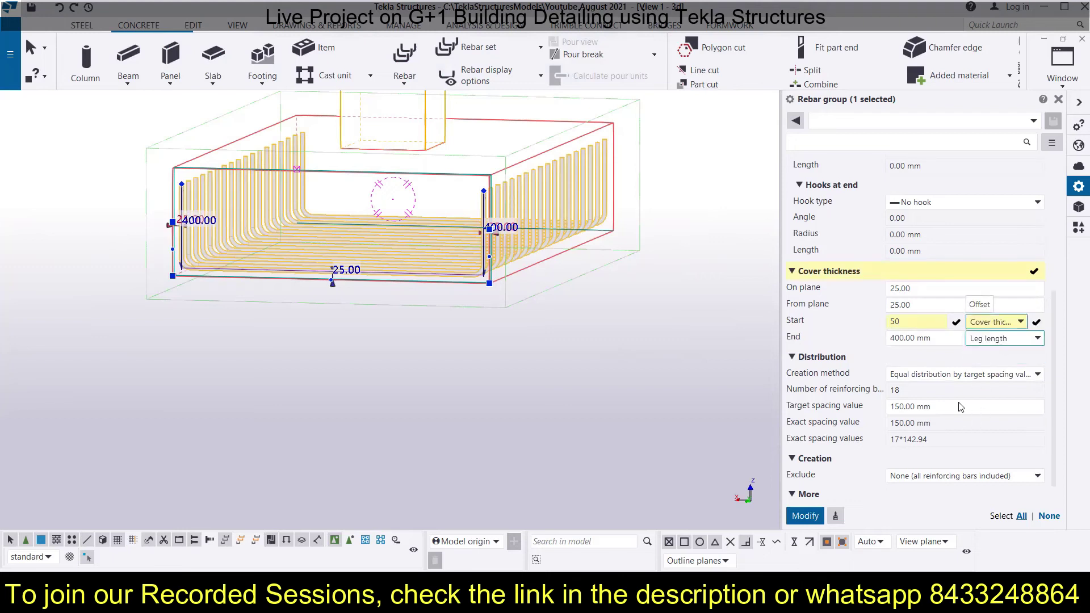
left_click(808, 513)
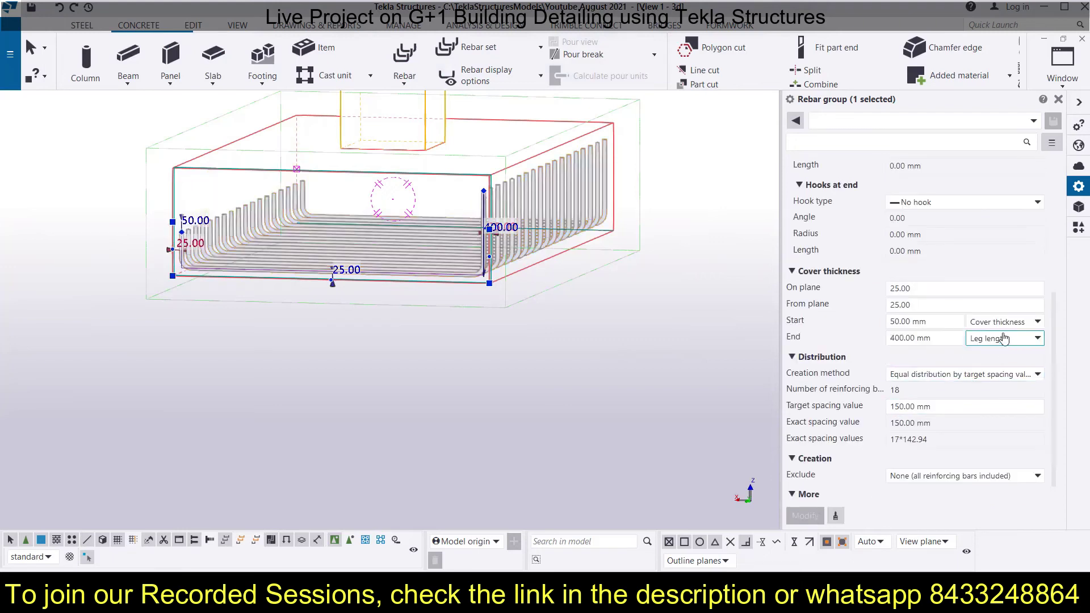
Set the footing bars' start and end values to 25 mm, both defined as Cover thickness, and apply the change.
left_click_drag(936, 338, 867, 345)
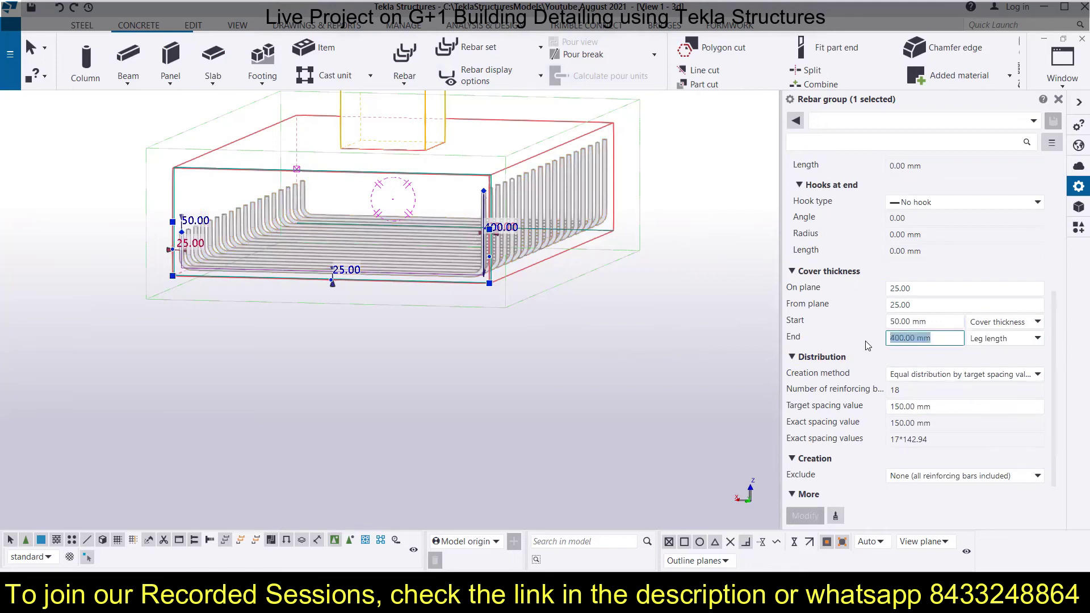
type("25")
left_click(904, 322)
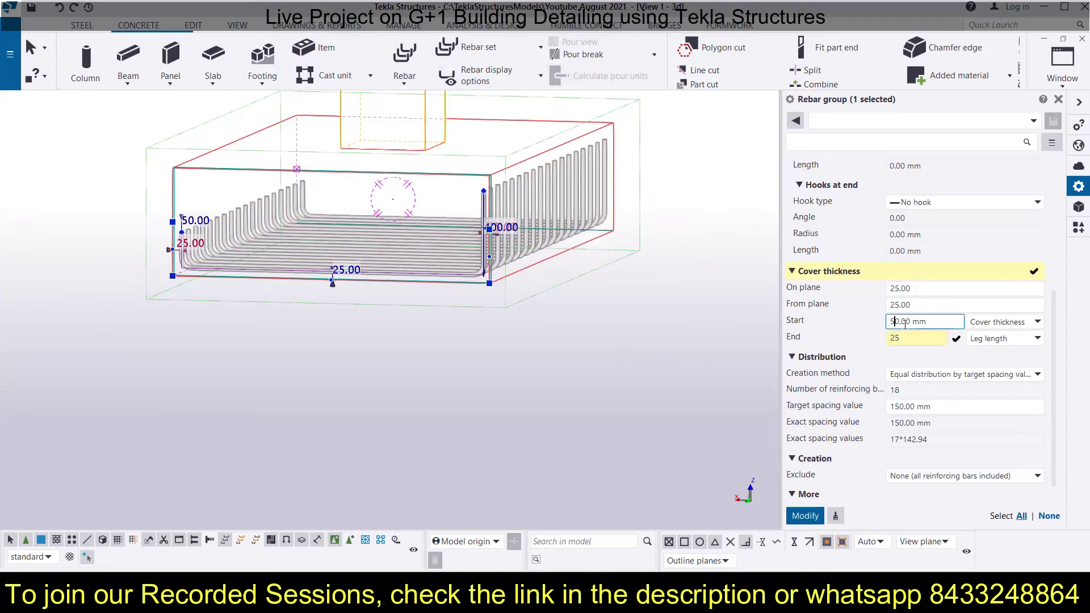
key("BackSpace")
key("BackSpace")
key("BackSpace")
type("25")
left_click(1002, 338)
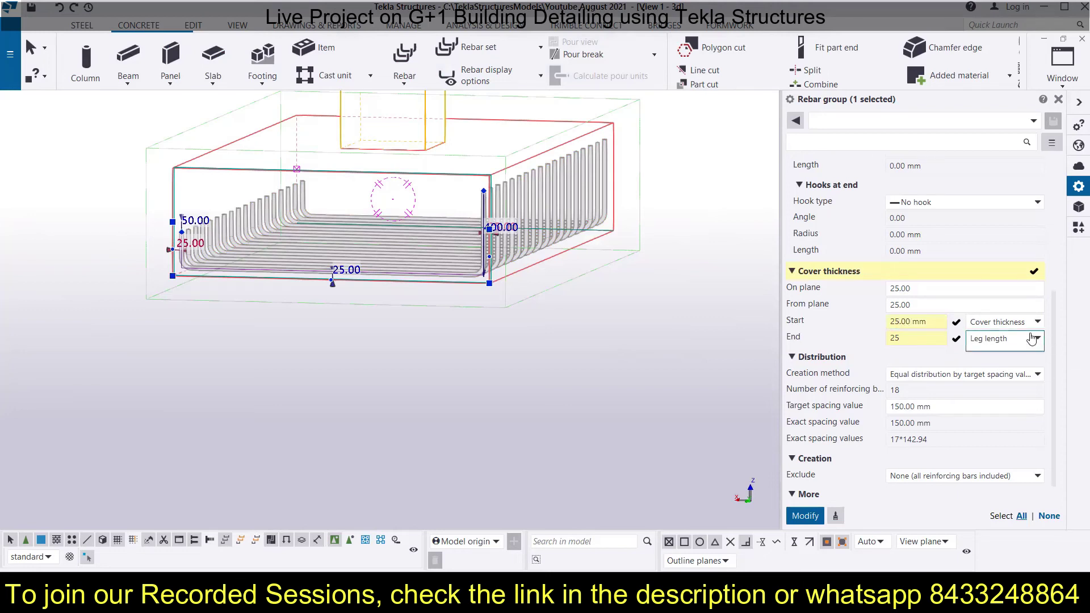
left_click(1002, 354)
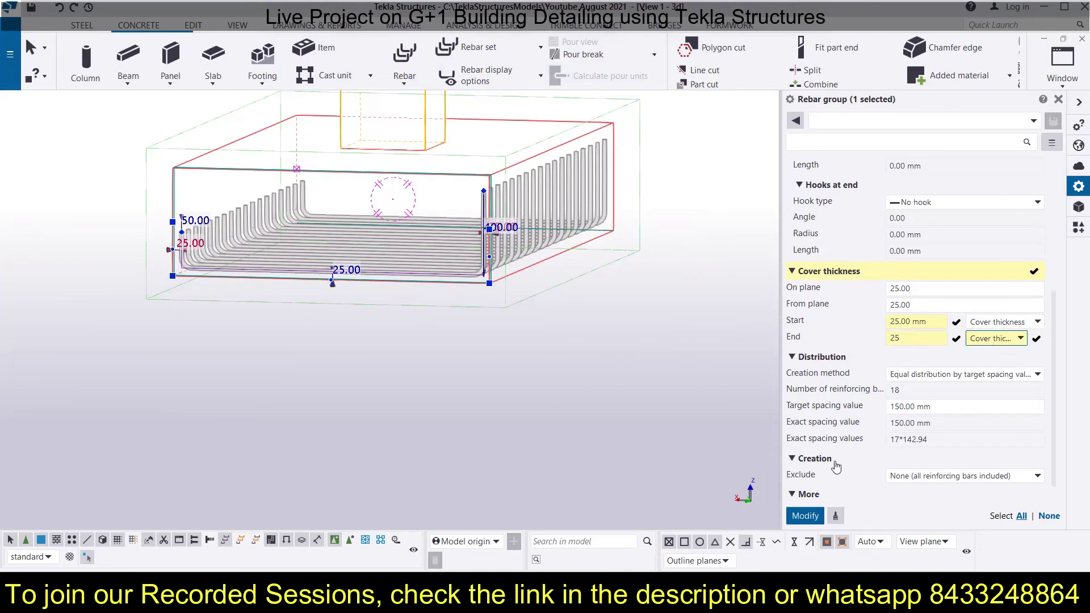
left_click(805, 515)
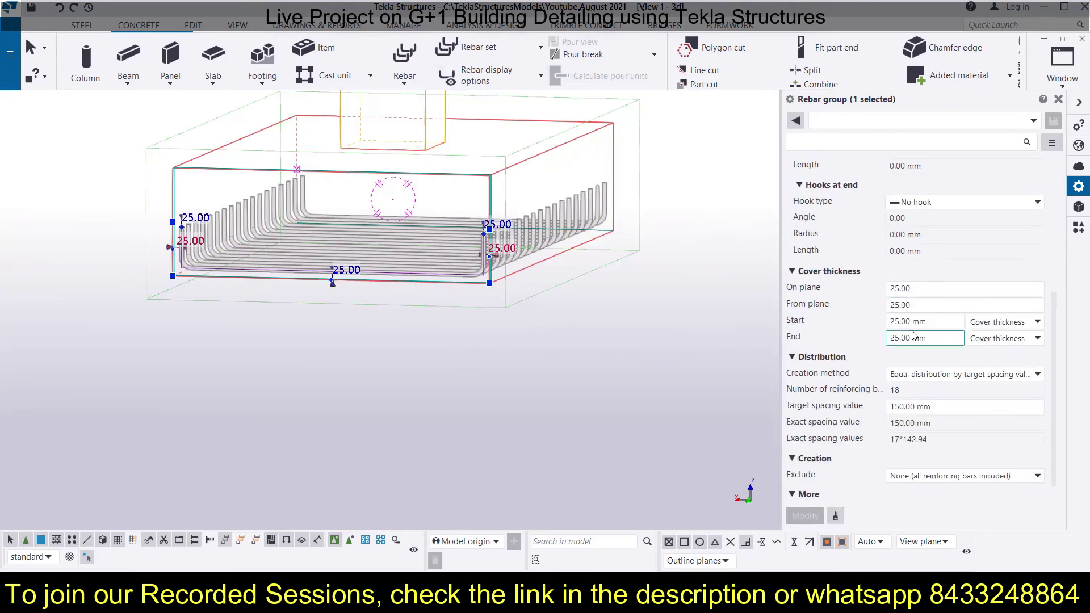
Set the footing bars' on plane and from plane cover thickness to 75 and apply the change.
double_click(926, 286)
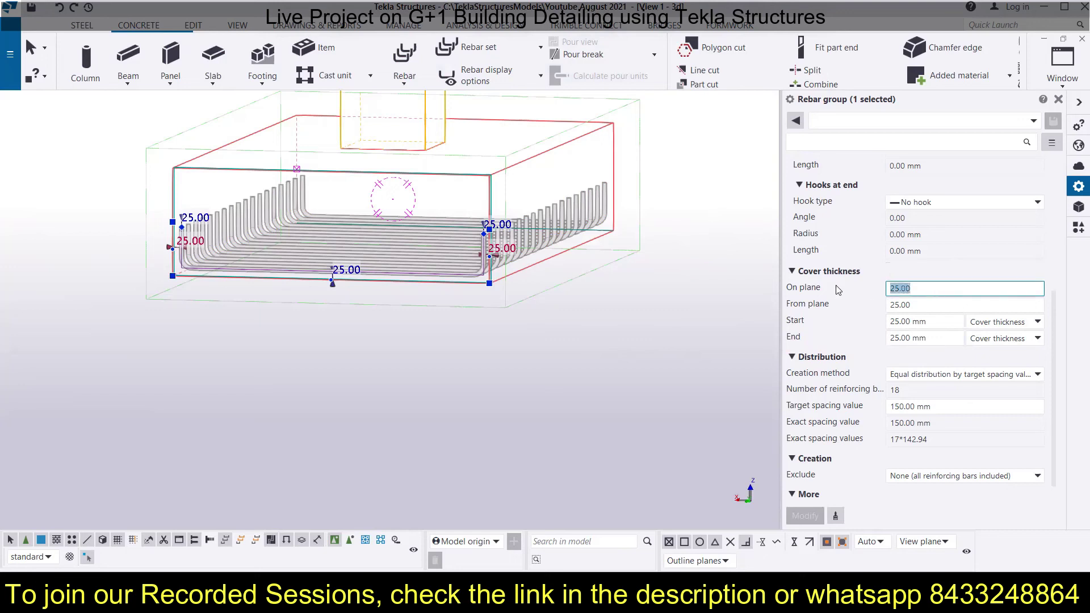
type("75")
key("Tab")
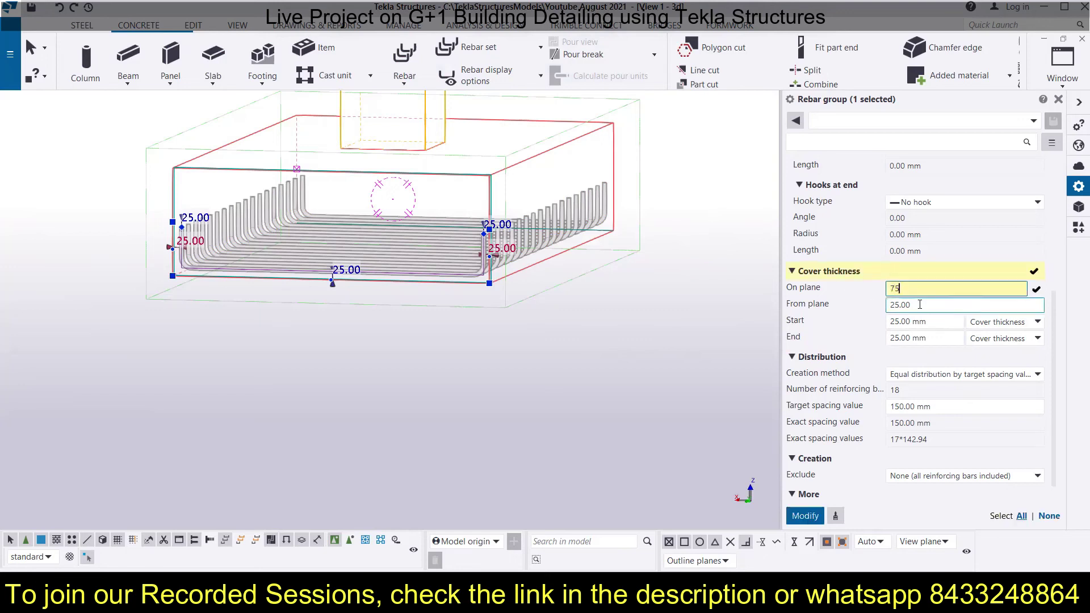
type("75")
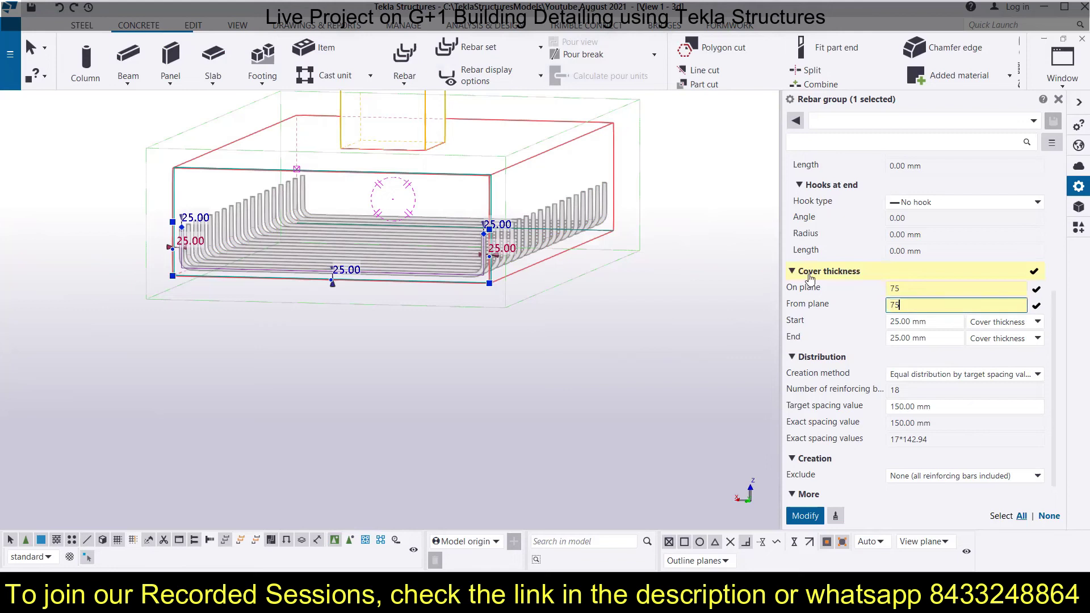
left_click(805, 515)
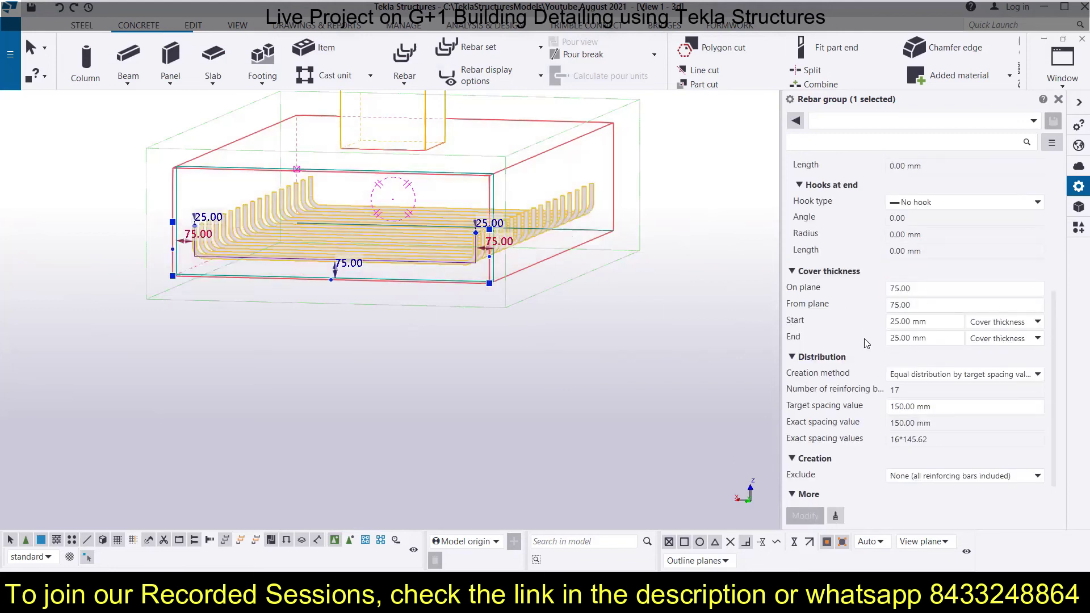
Exclude the first and last bars from the footing's rebar group and apply the change.
scroll(925, 296, "down", 1)
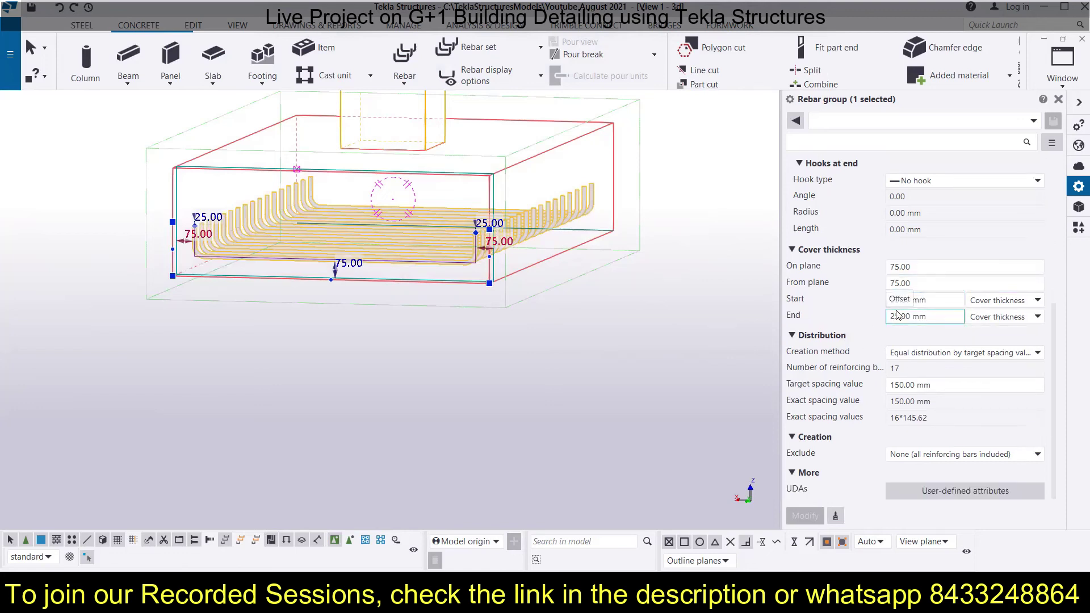
left_click(949, 461)
left_click(908, 455)
left_click(907, 459)
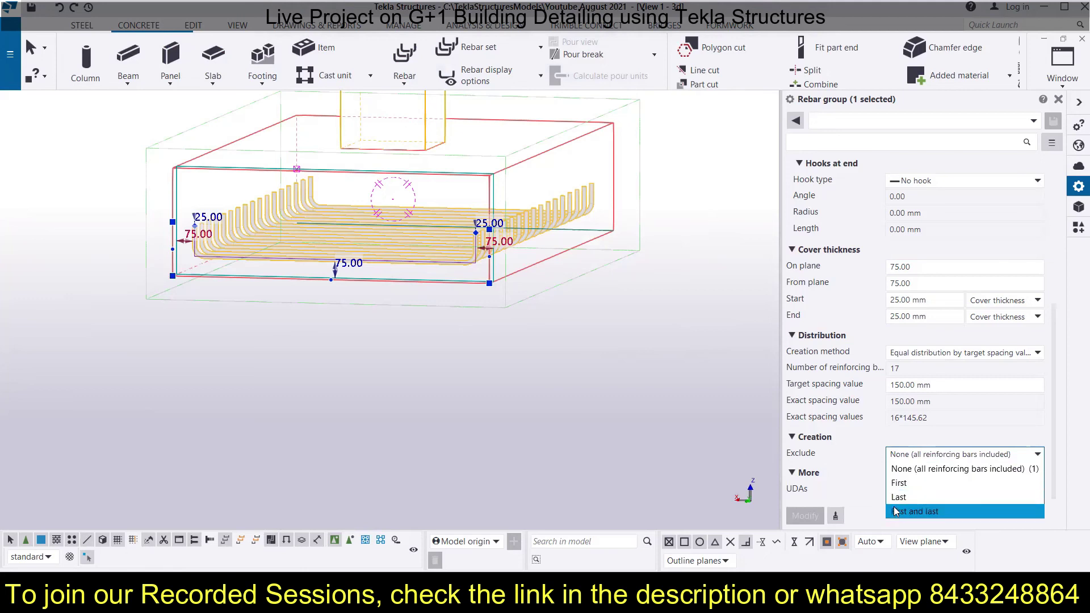
left_click(970, 456)
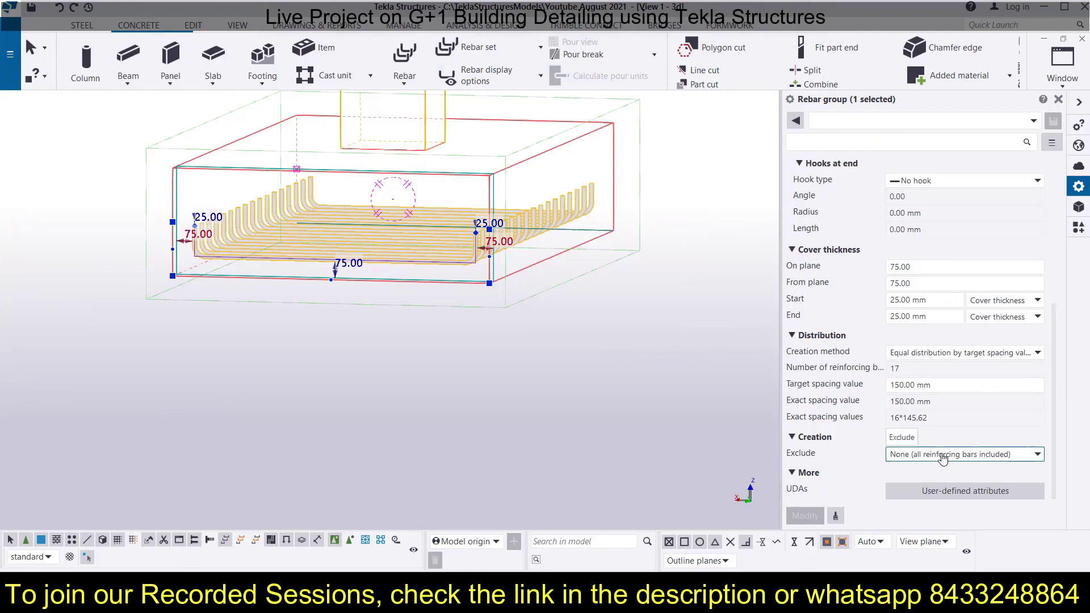
scroll(942, 459, "down", 3)
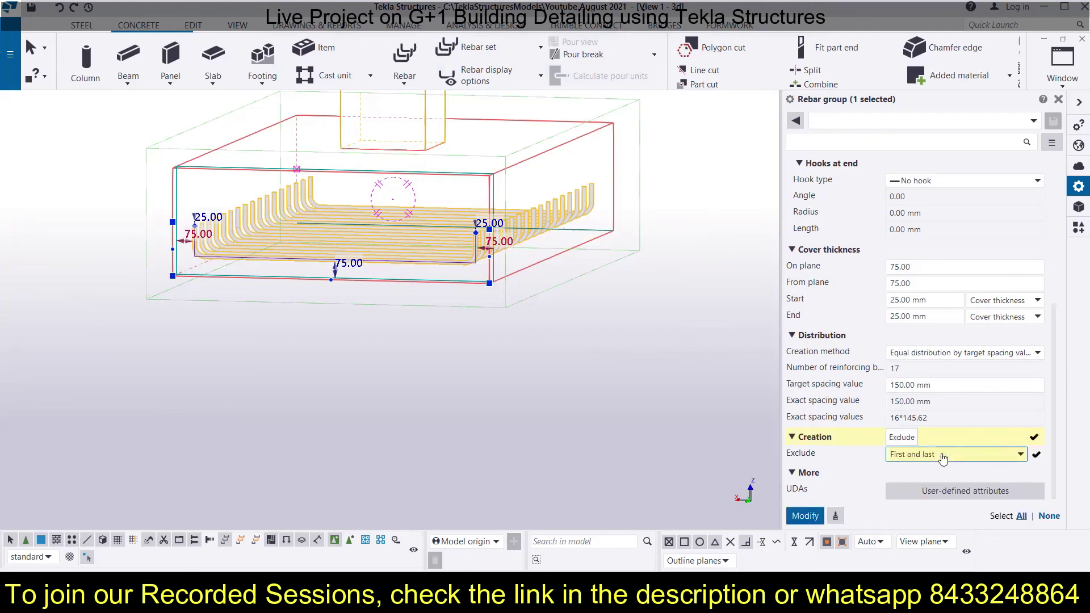
left_click(804, 514)
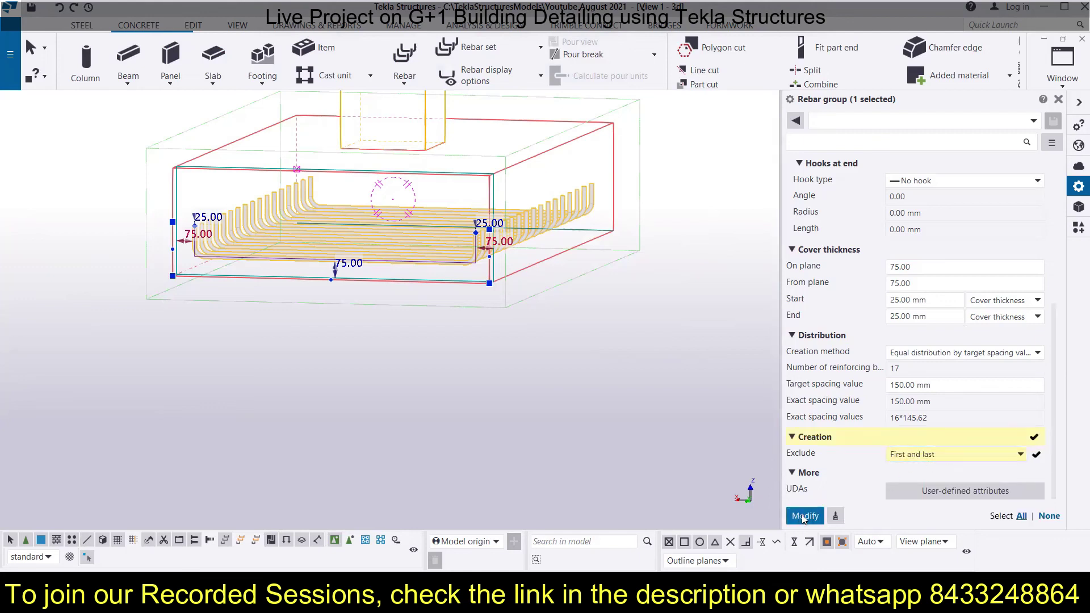
scroll(566, 364, "up", 1)
scroll(561, 358, "down", 2)
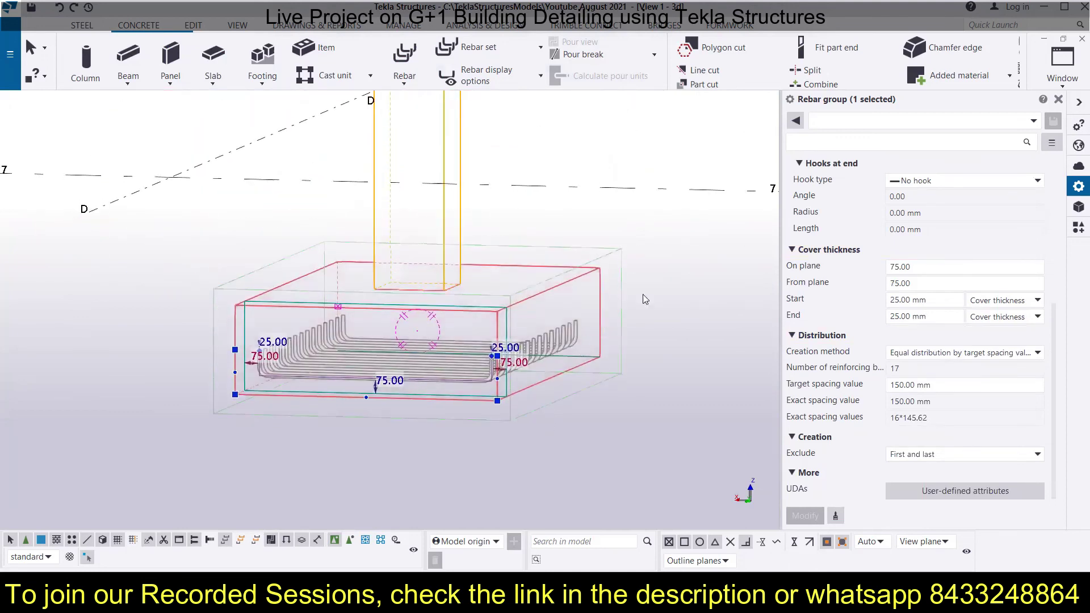
Deselect the rebar group and tile all open view windows vertically.
left_click(680, 265)
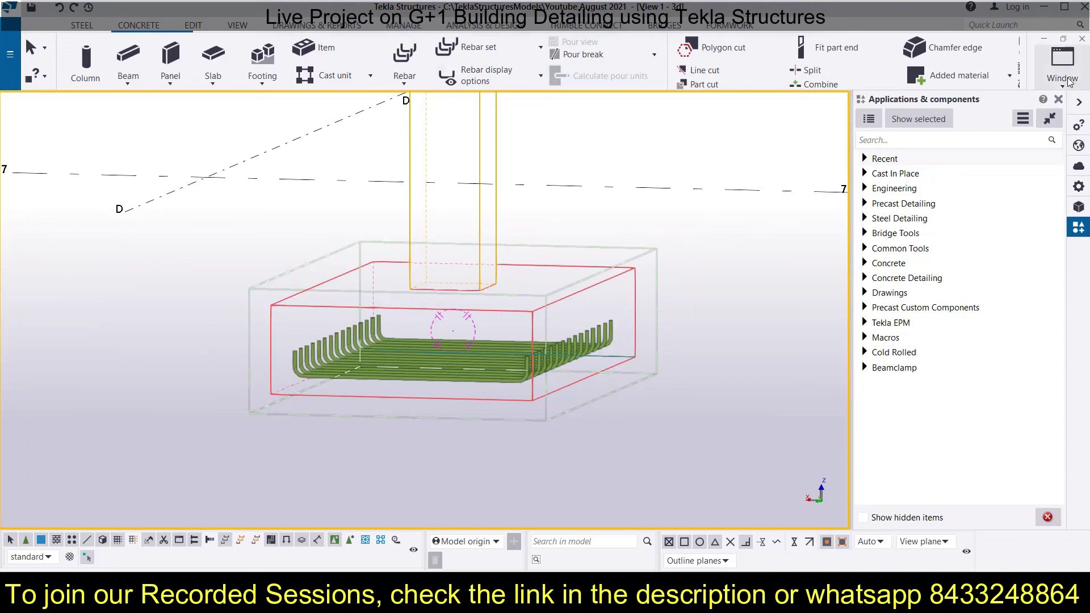
left_click(1062, 63)
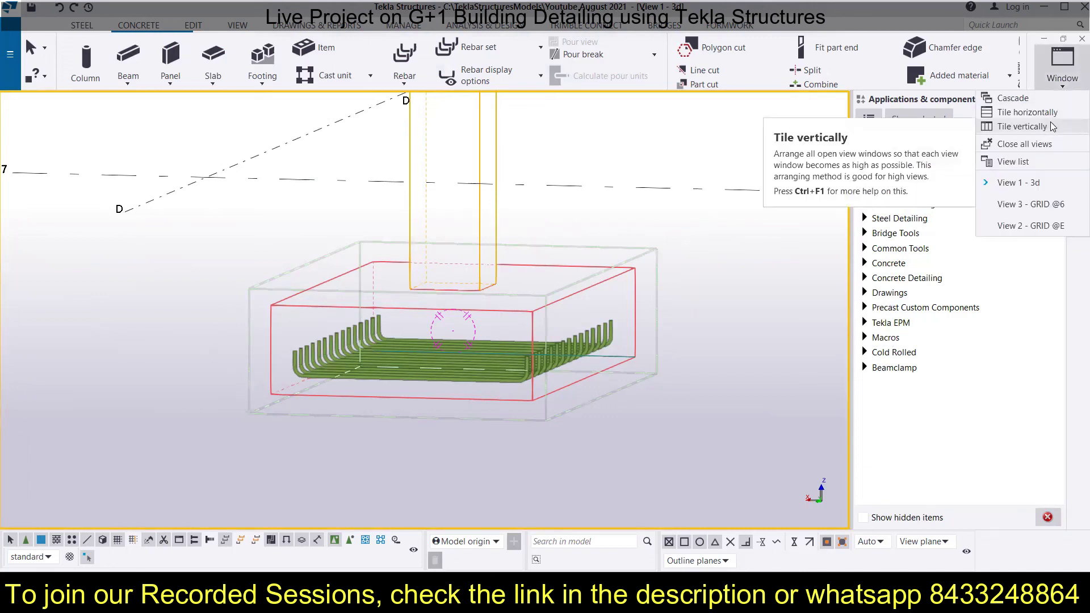
left_click(1050, 126)
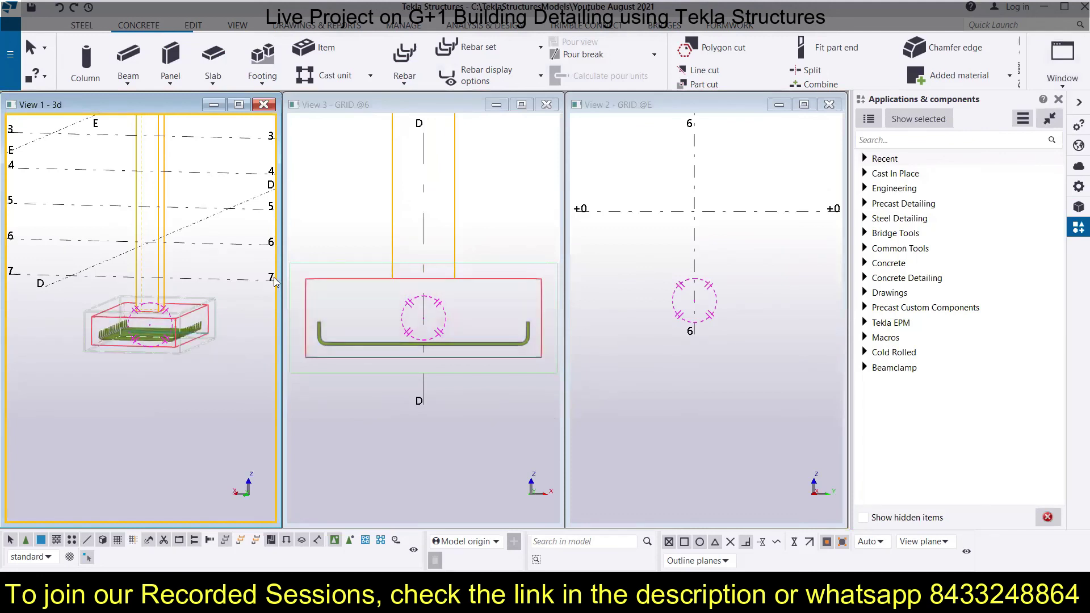